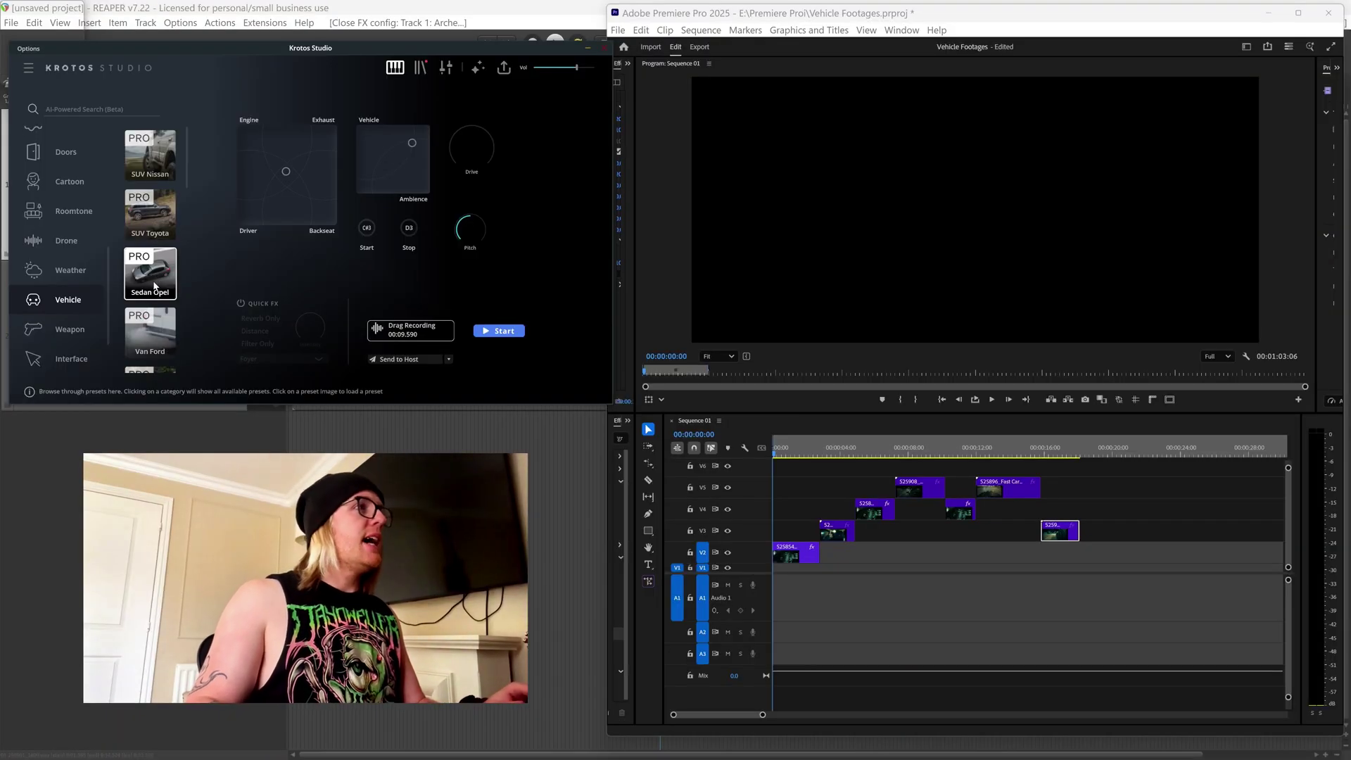
Step: Record a Sedan Opel engine take, pushing the mix toward Vehicle and raising Drive to 0.82
{"action": "left_click", "coordinate": [499, 331]}
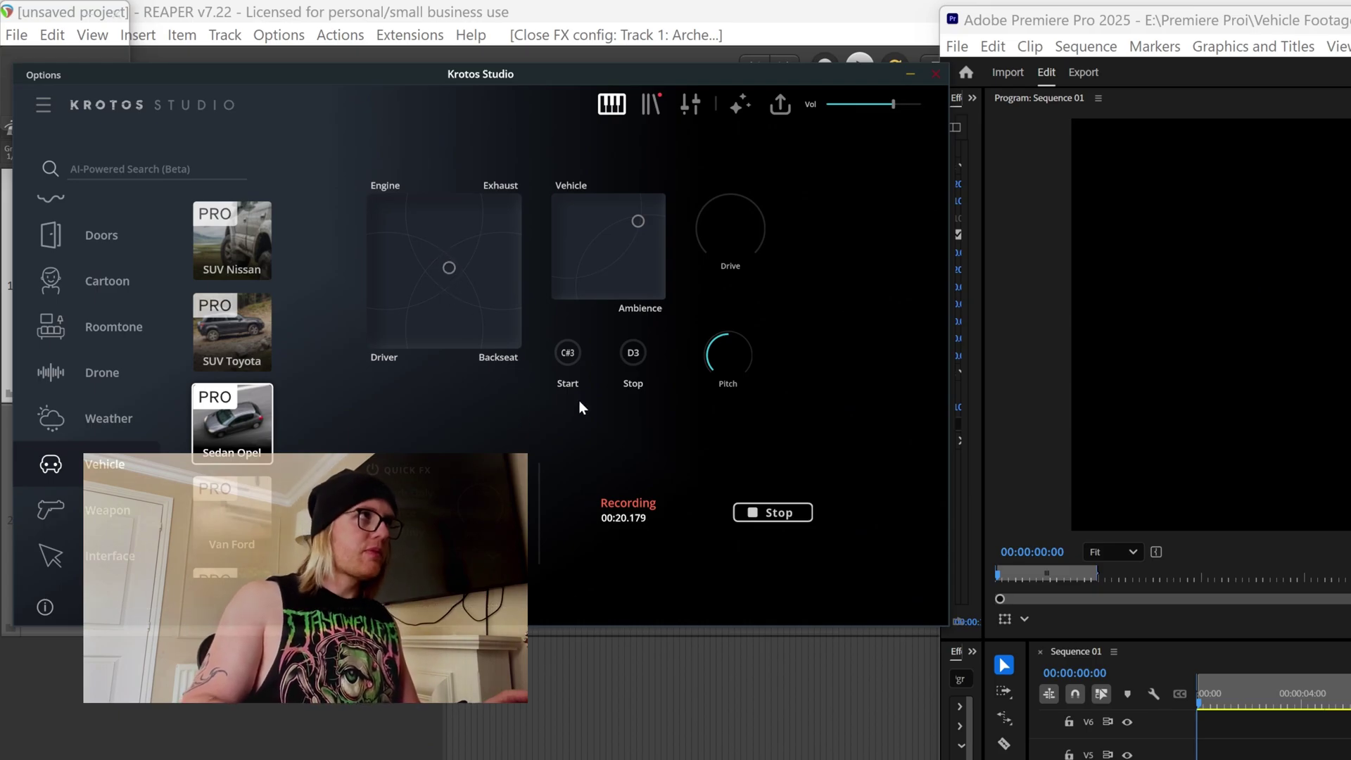
{"action": "left_click", "coordinate": [641, 224]}
{"action": "left_click_drag", "start_coordinate": [641, 224], "coordinate": [616, 215]}
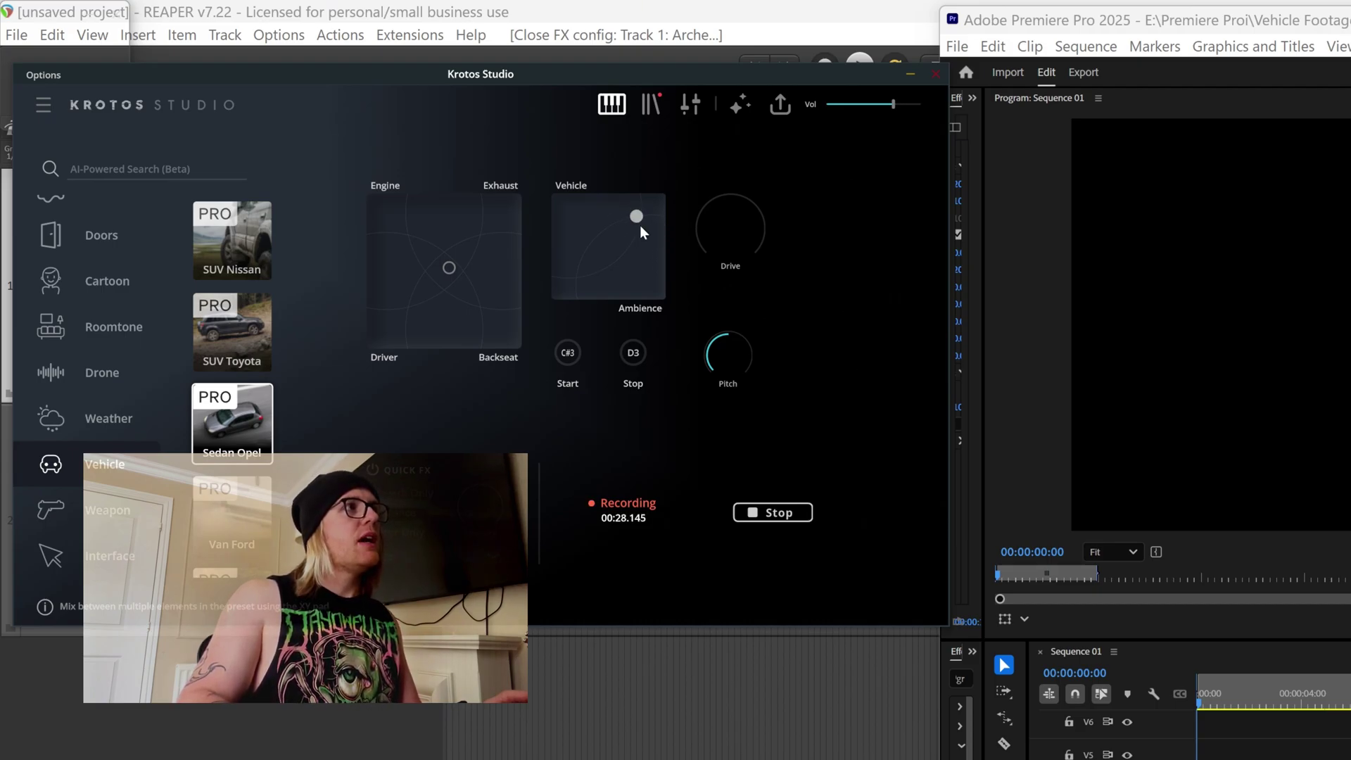
{"action": "left_click_drag", "start_coordinate": [718, 239], "coordinate": [722, 70]}
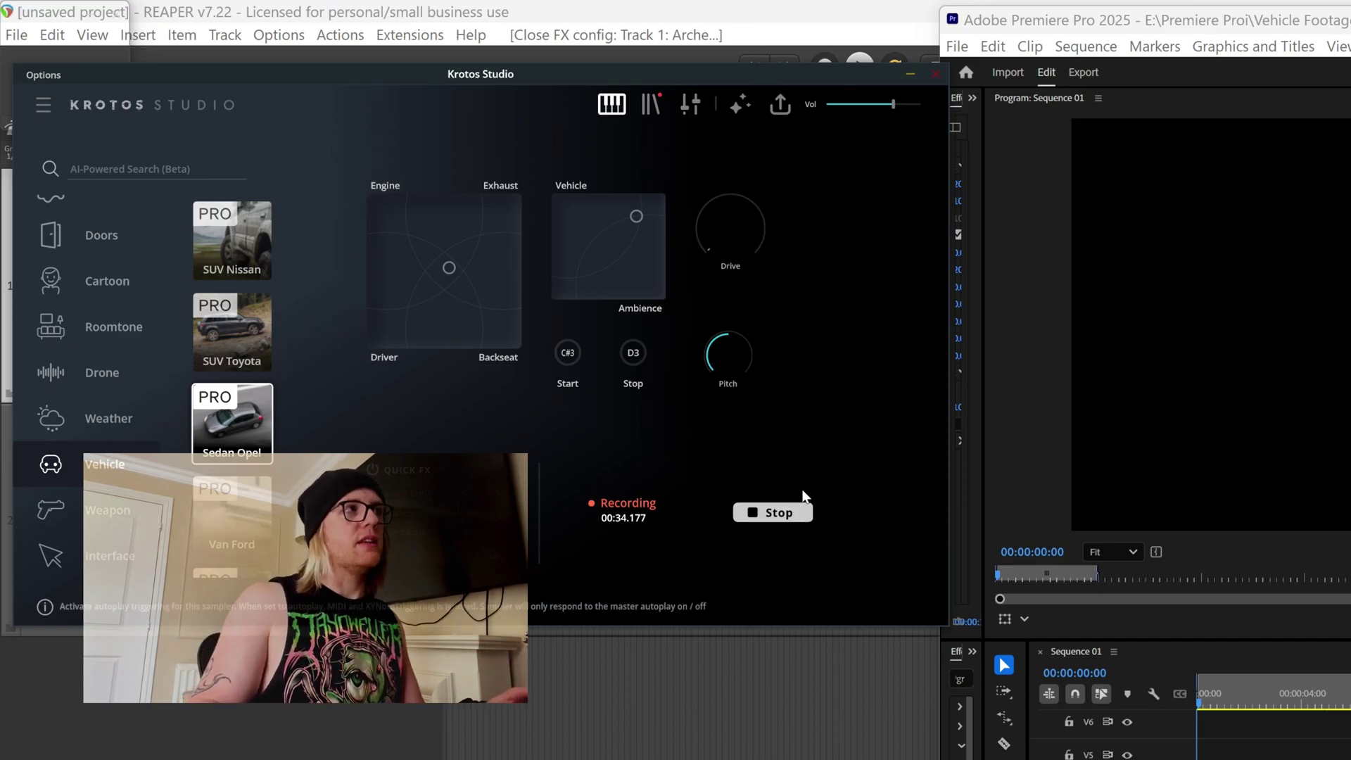
{"action": "left_click", "coordinate": [773, 513]}
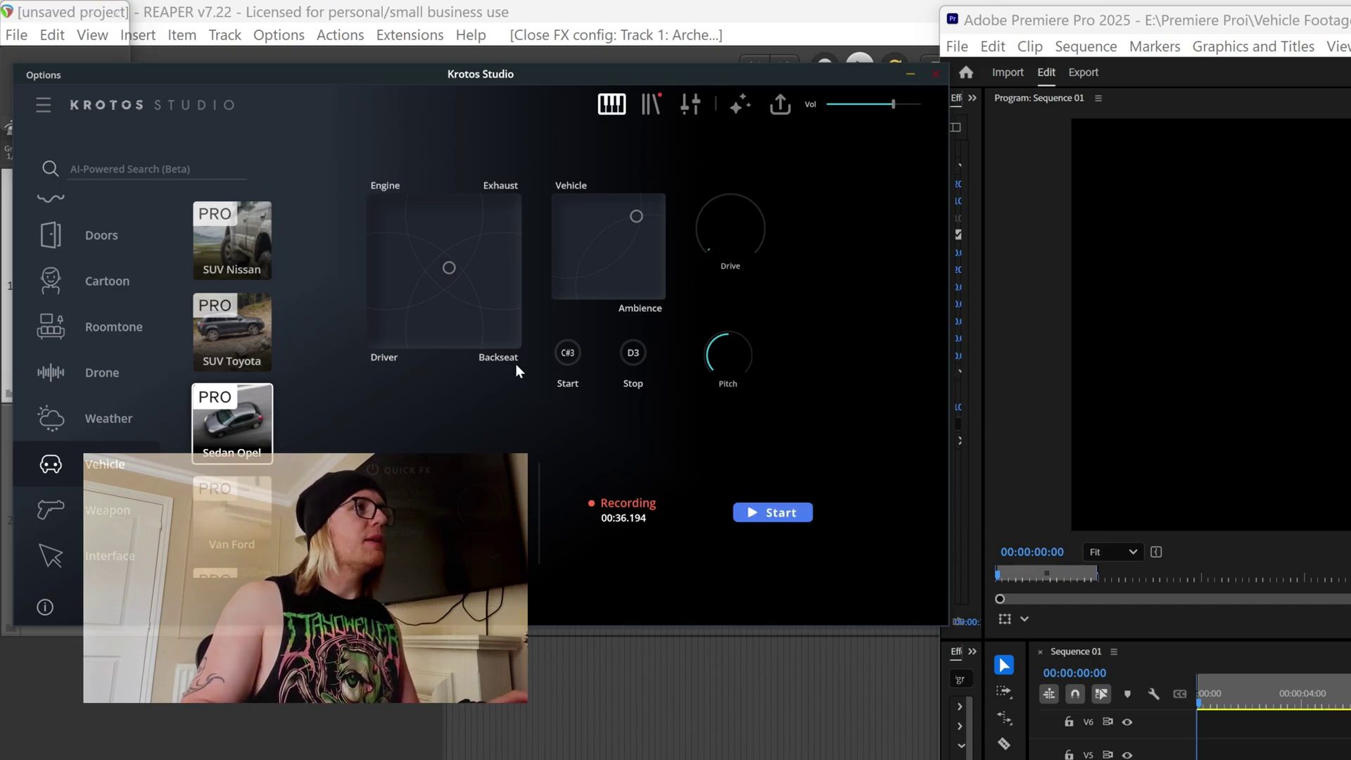
Step: End that take, trigger a new recorded take, and scrub the car footage to about two seconds
{"action": "left_click", "coordinate": [632, 357]}
{"action": "left_click", "coordinate": [568, 360]}
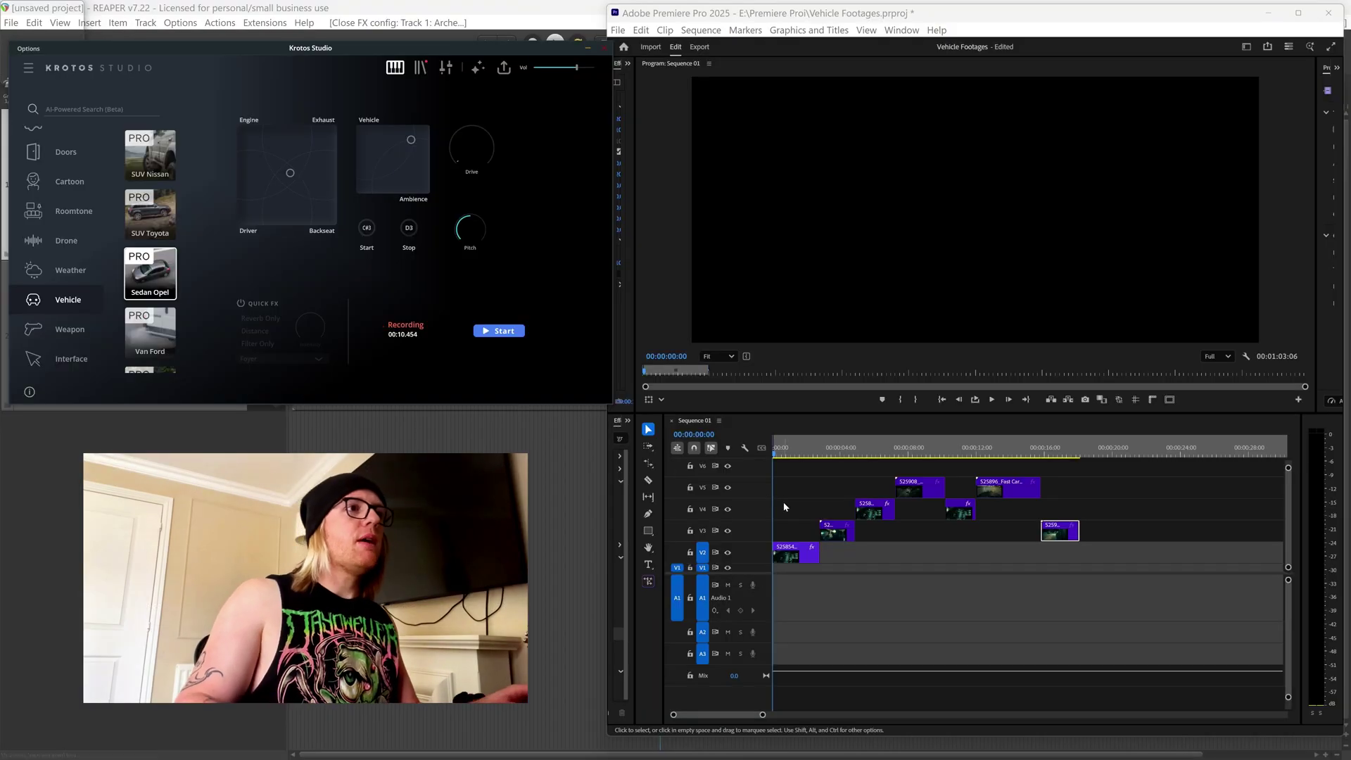
{"action": "mouse_move", "coordinate": [780, 452]}
{"action": "left_mouse_down"}
{"action": "mouse_move", "coordinate": [817, 465]}
{"action": "mouse_move", "coordinate": [763, 462]}
{"action": "left_mouse_up"}
Step: Record a roughly 13-second engine take while the car footage plays from the start, lowering Drive to 0.44
{"action": "key", "text": "space"}
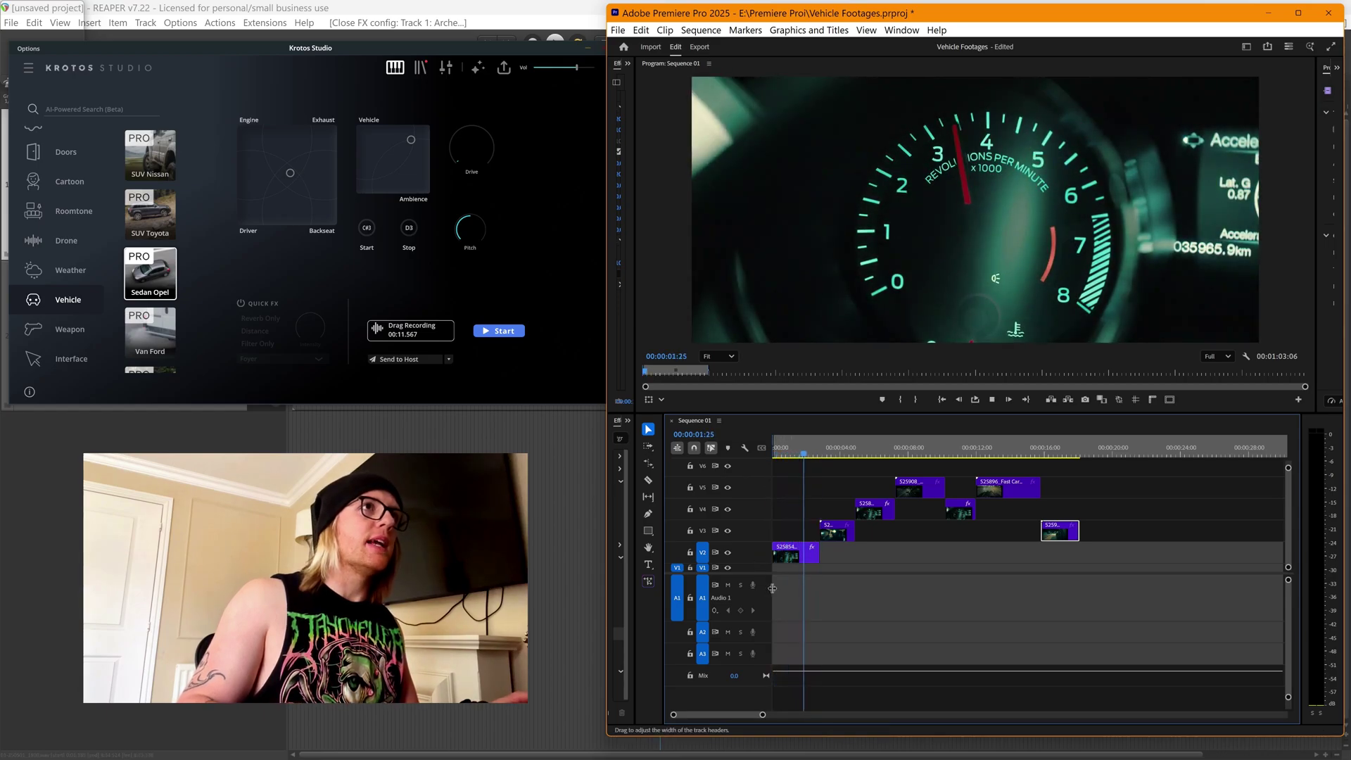
{"action": "key", "text": "space"}
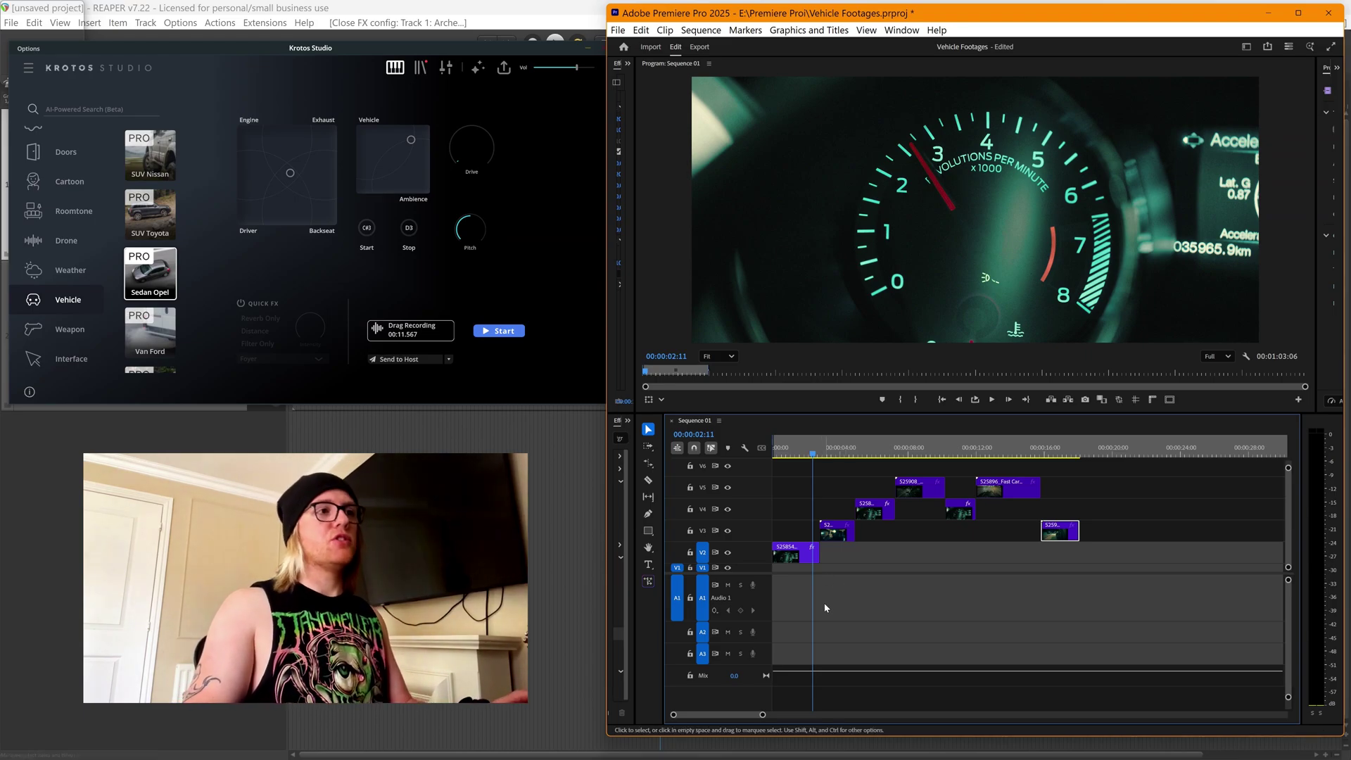
{"action": "left_click", "coordinate": [492, 339]}
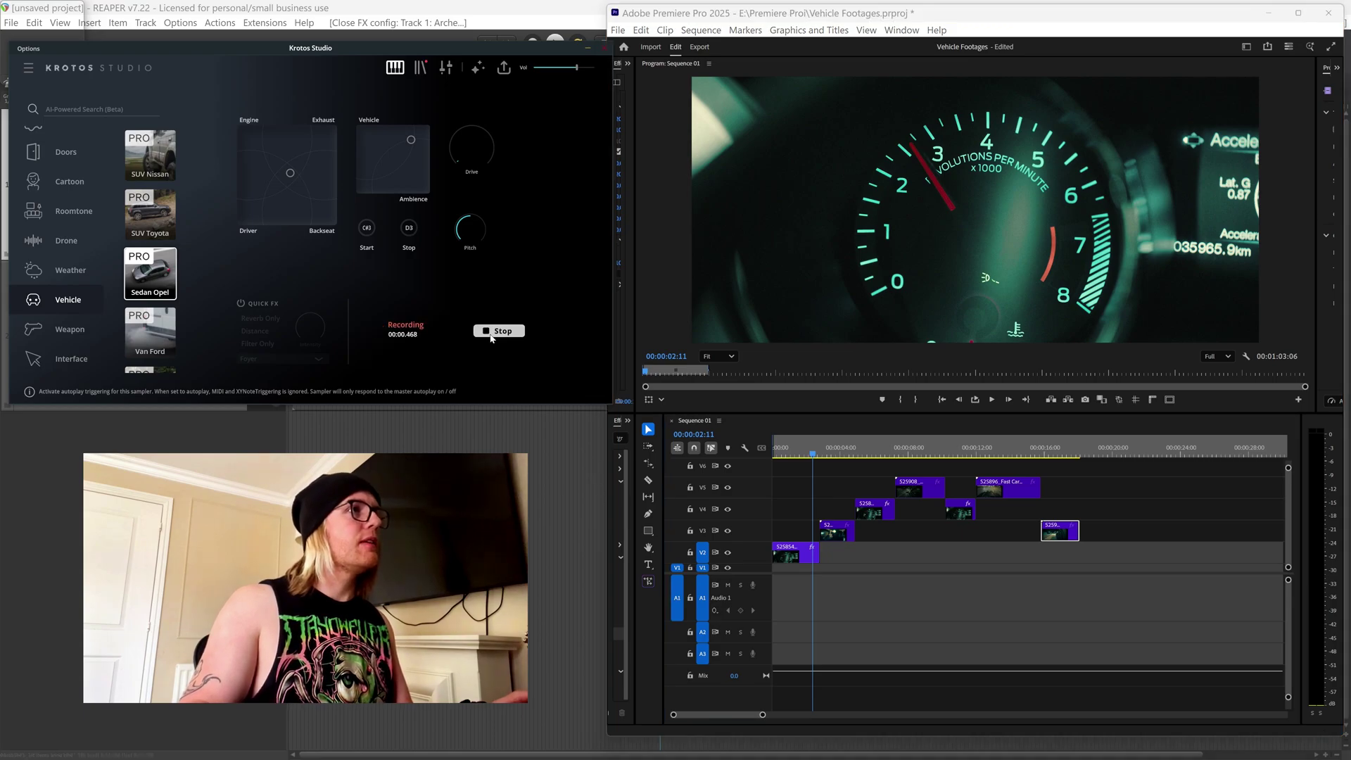
{"action": "left_click", "coordinate": [766, 461]}
{"action": "key", "text": "Home"}
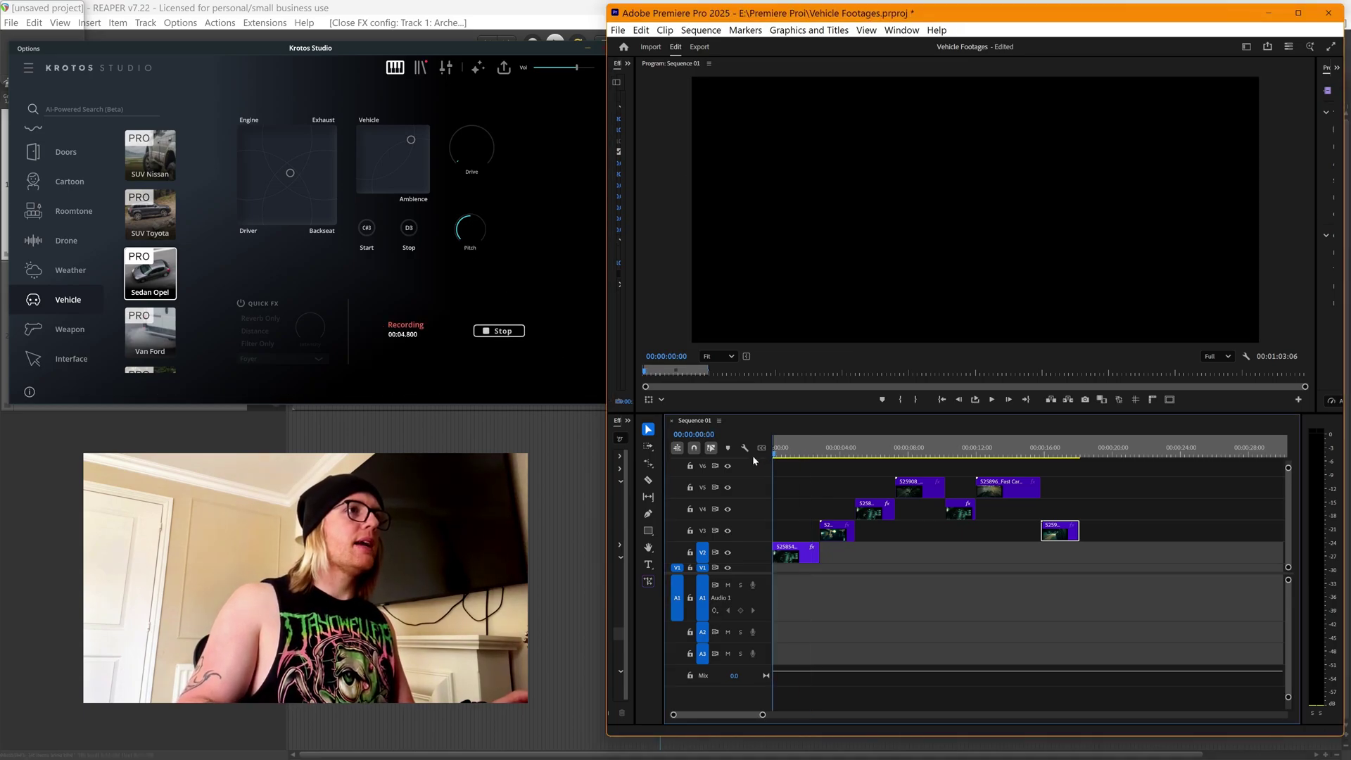
{"action": "key", "text": "space"}
{"action": "left_click_drag", "start_coordinate": [472, 152], "coordinate": [515, 207]}
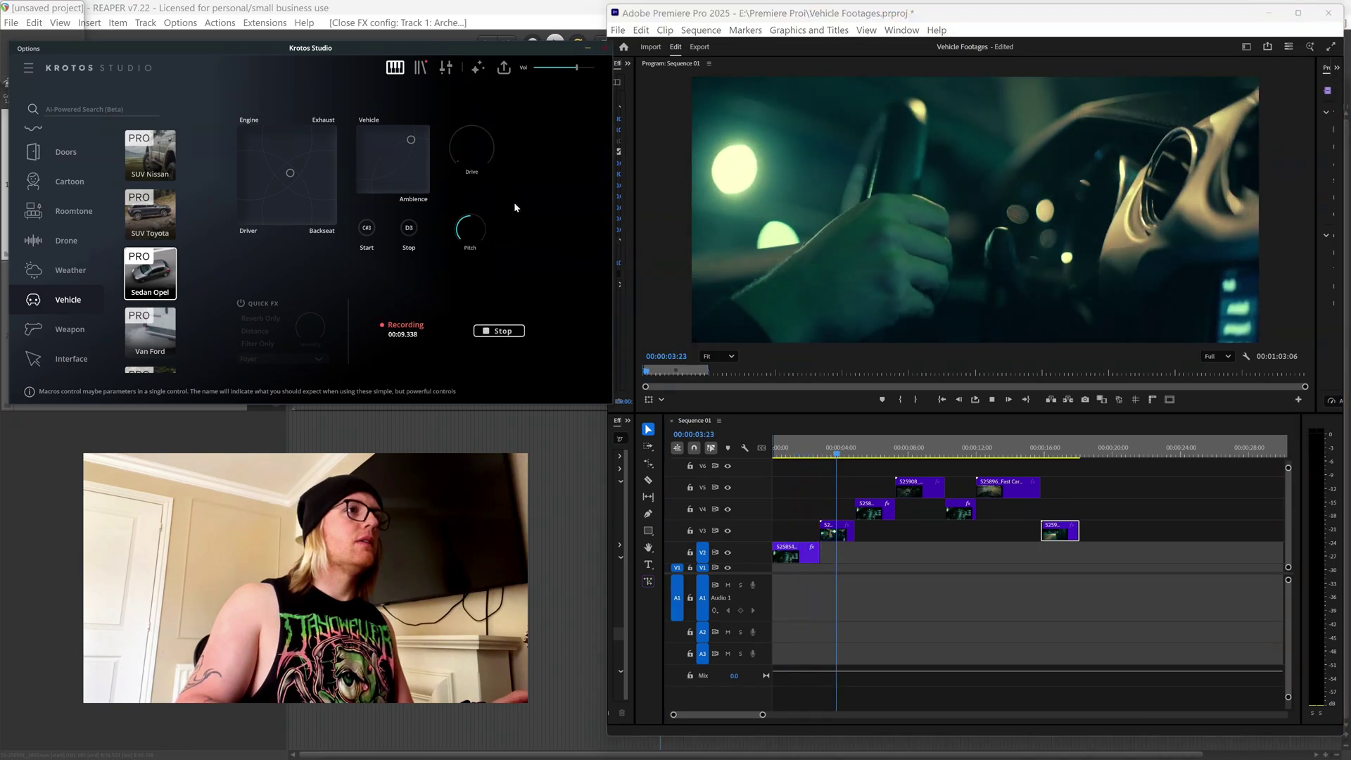
{"action": "left_click", "coordinate": [520, 334]}
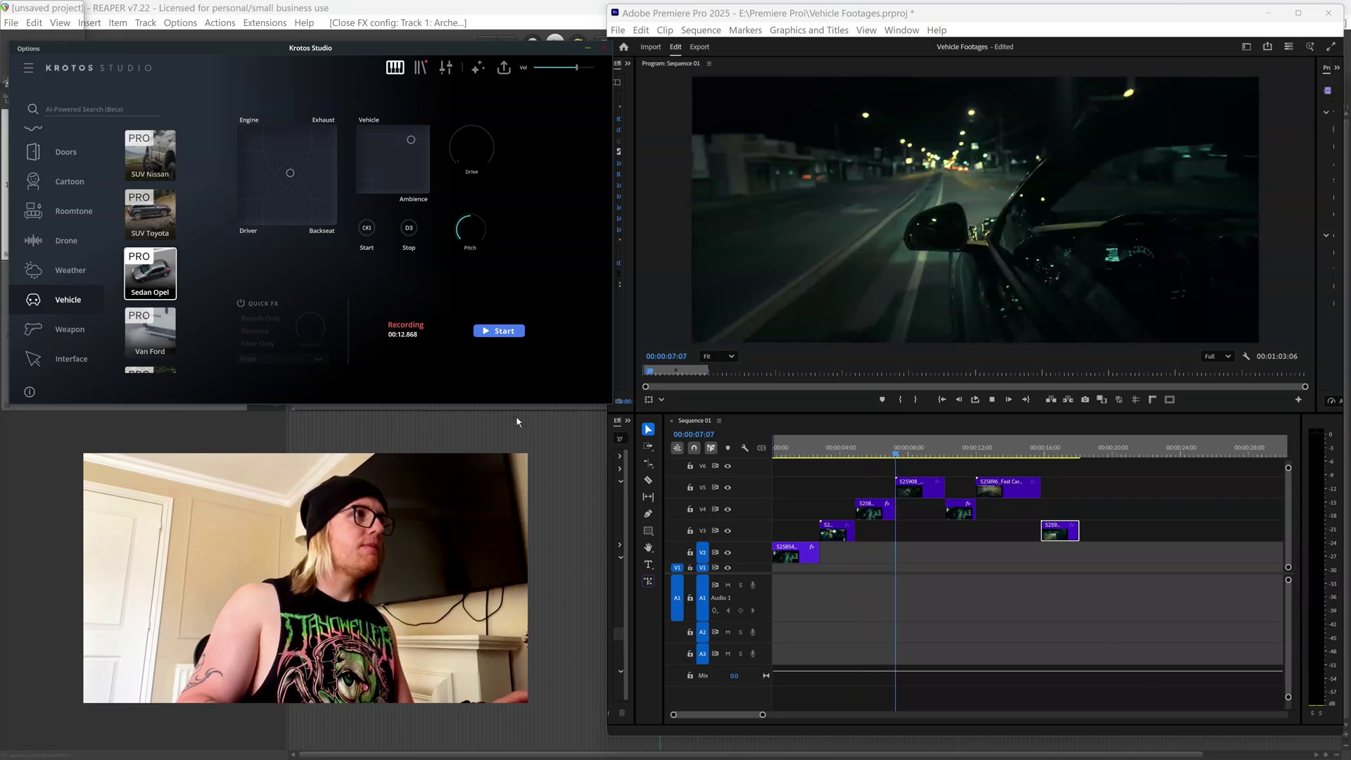
Step: Place the Krotos recording on A1, trim its start, nudge the video clips right, and play back
{"action": "left_click_drag", "start_coordinate": [410, 330], "coordinate": [888, 598]}
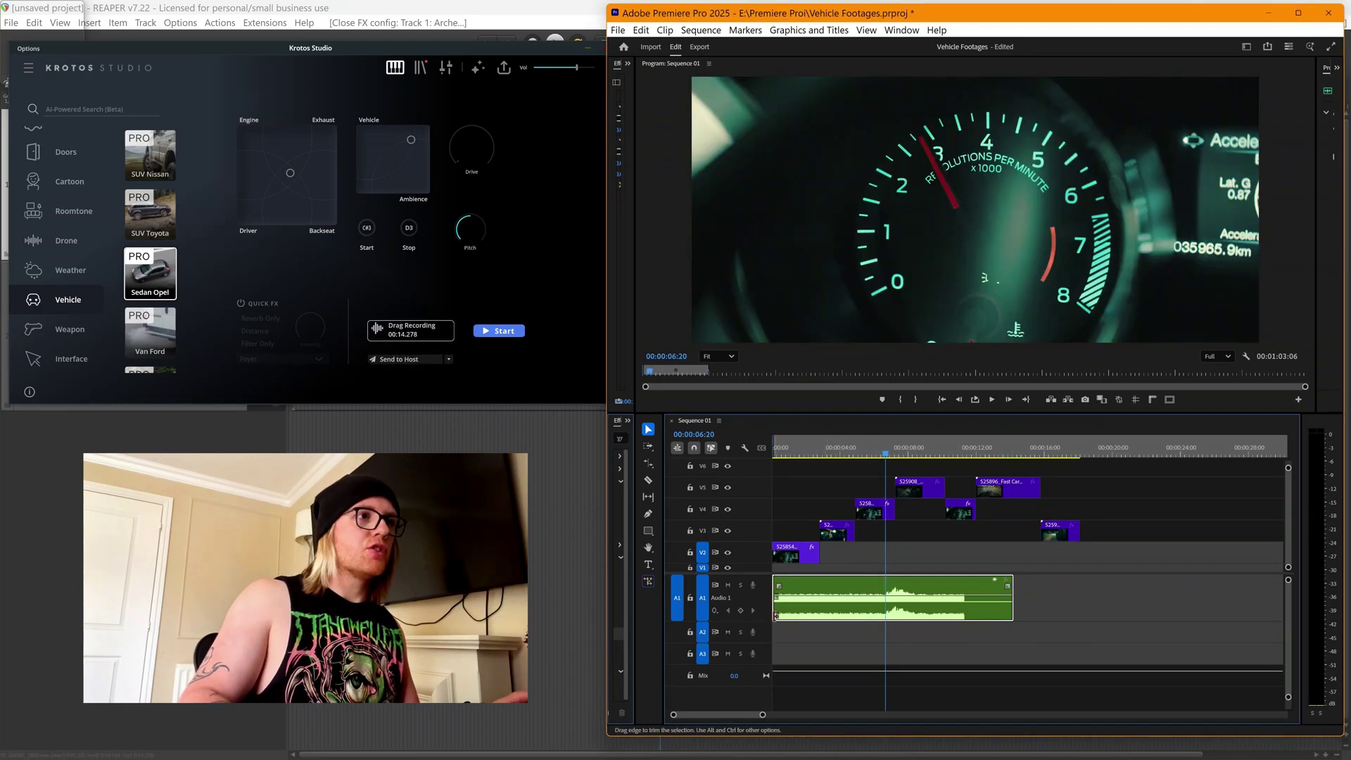
{"action": "left_click_drag", "start_coordinate": [1091, 543], "coordinate": [774, 461]}
{"action": "left_click_drag", "start_coordinate": [794, 557], "coordinate": [799, 557]}
{"action": "key", "text": "Home"}
{"action": "key", "text": "space"}
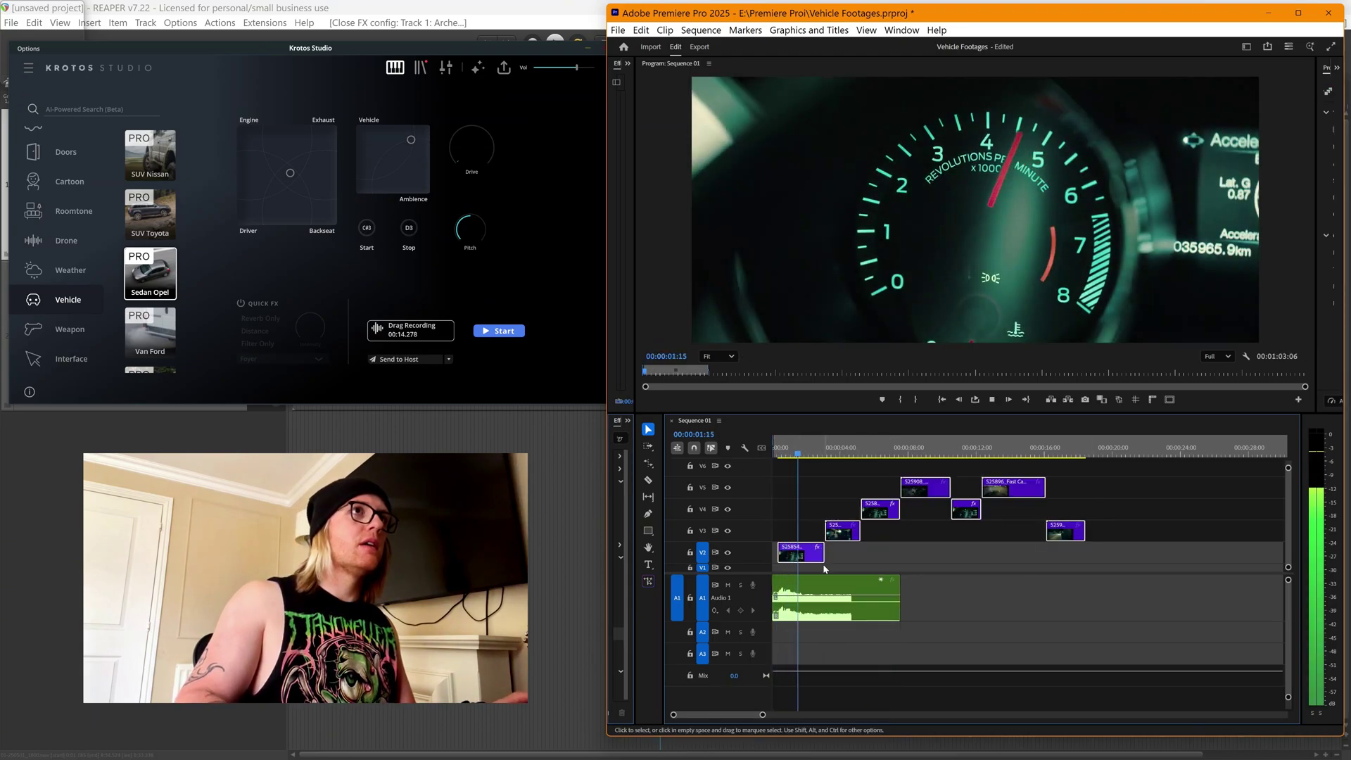
Step: Record and stop a brief Krotos take, then mute audio track A1
{"action": "left_click", "coordinate": [500, 332]}
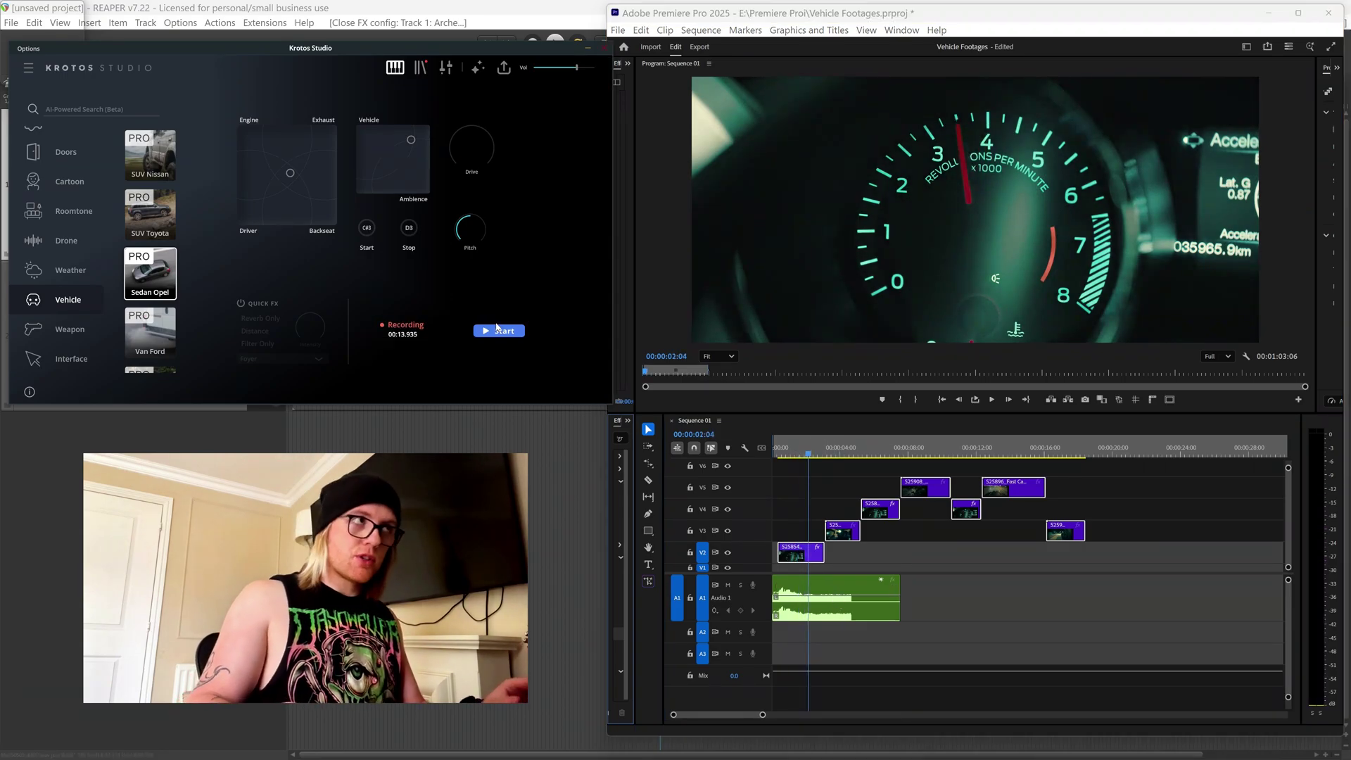
{"action": "left_click", "coordinate": [501, 336]}
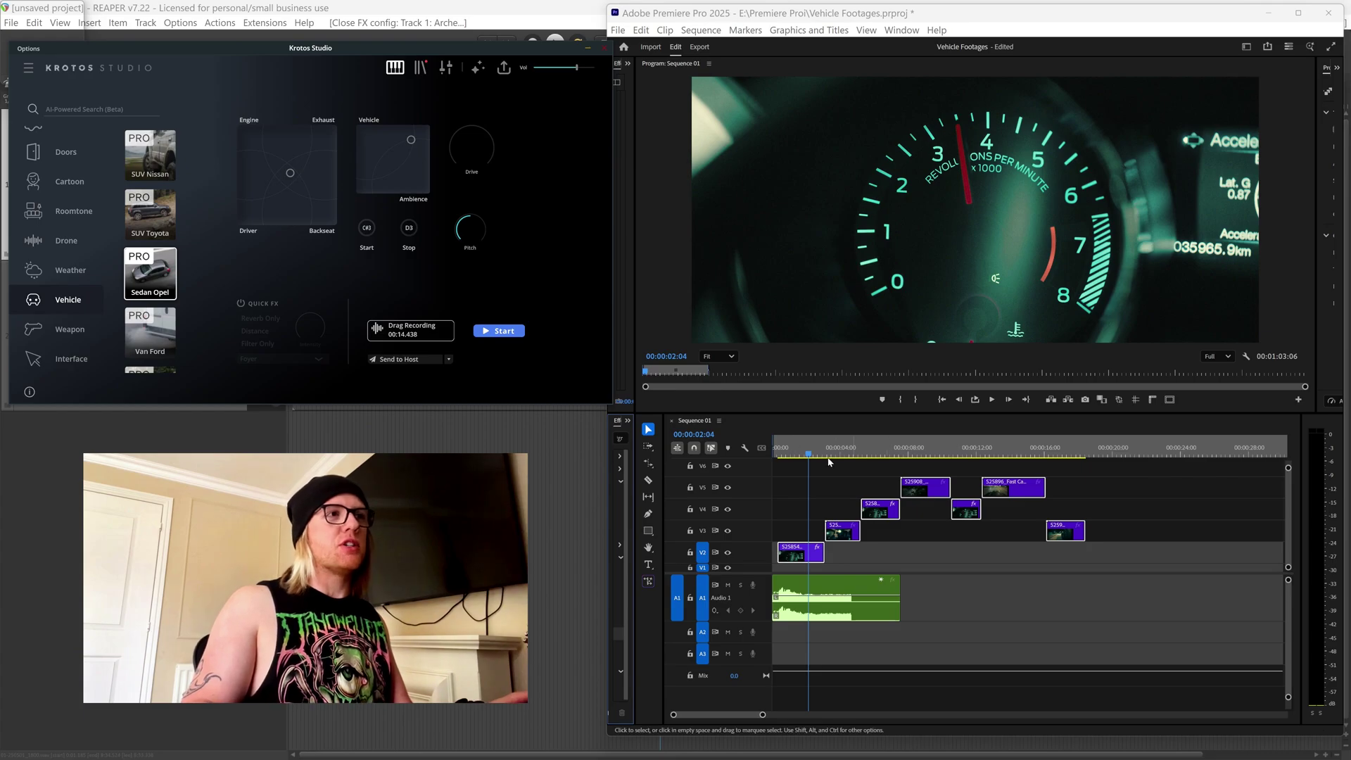
{"action": "left_click", "coordinate": [728, 585]}
Step: Perform a new take along with the sequence, pushing Drive to 0.70 then down to 0.05
{"action": "key", "text": "Home"}
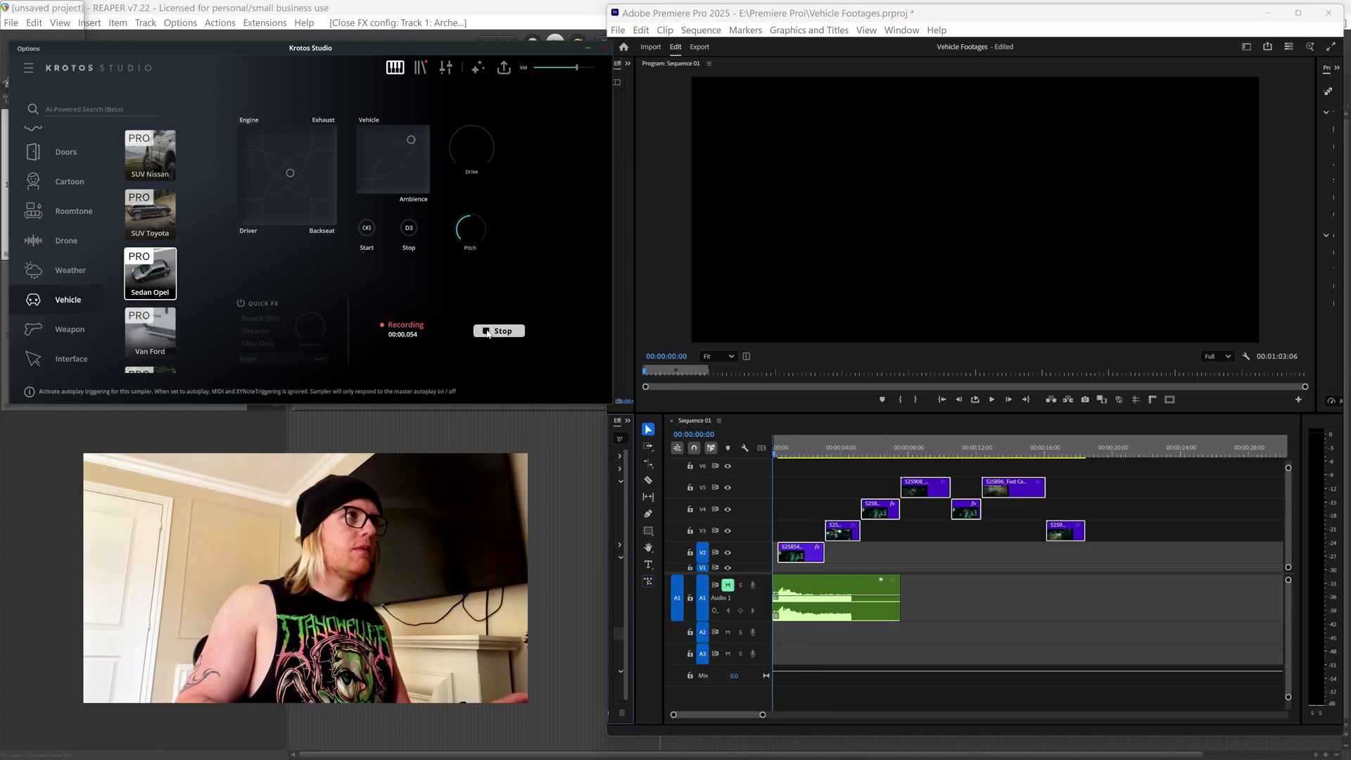
{"action": "key", "text": "space"}
{"action": "left_click_drag", "start_coordinate": [471, 162], "coordinate": [467, 141]}
{"action": "left_click_drag", "start_coordinate": [458, 54], "coordinate": [480, 170]}
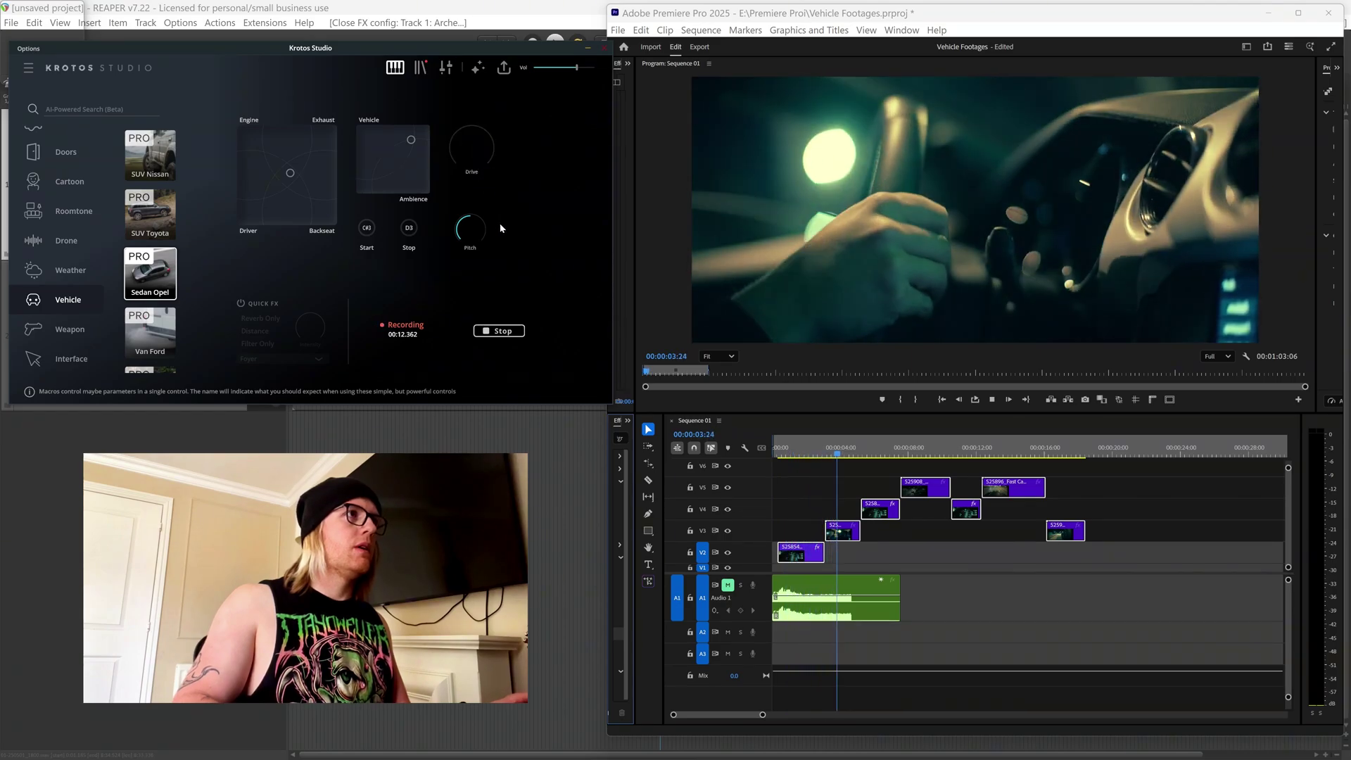
Step: Stop the take, replace the old A1 clip with it, and trim its start to the sequence beginning
{"action": "left_click", "coordinate": [499, 331]}
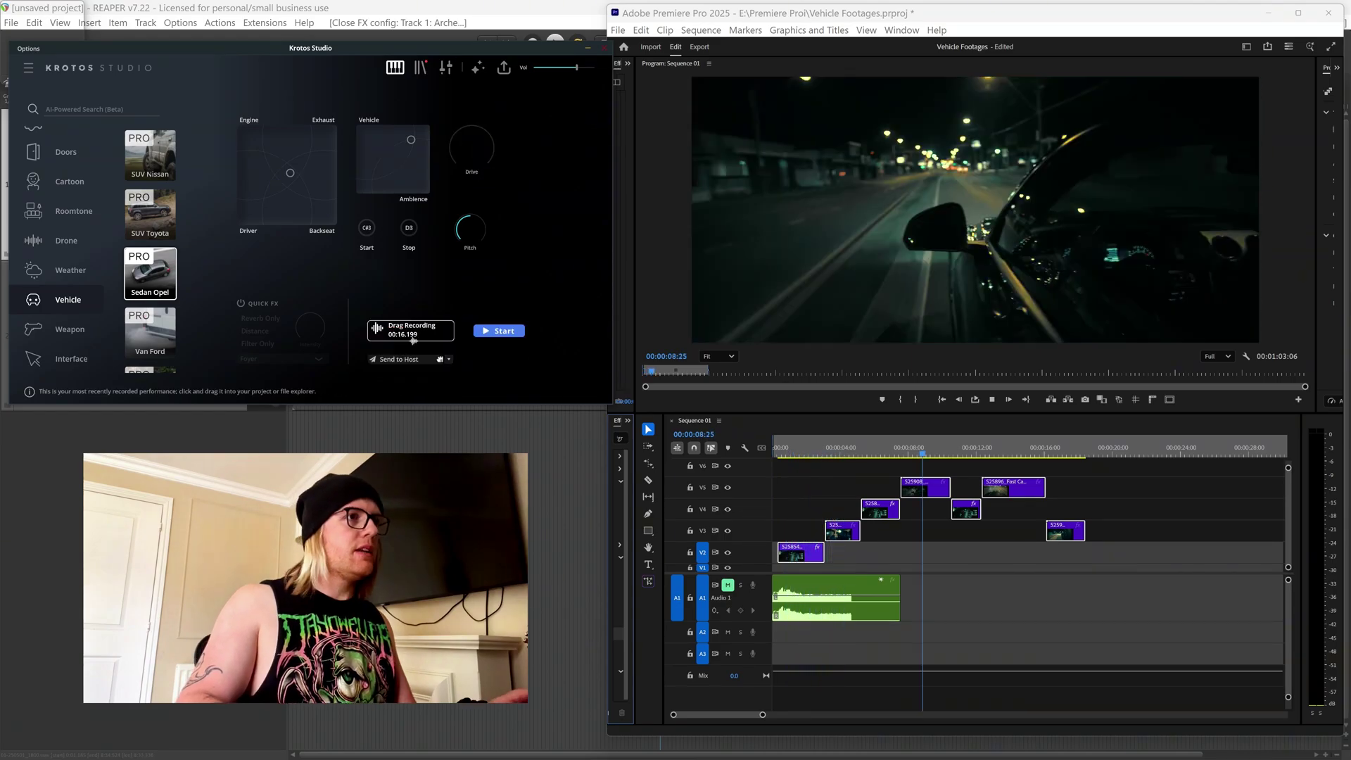
{"action": "left_click_drag", "start_coordinate": [412, 329], "coordinate": [966, 606]}
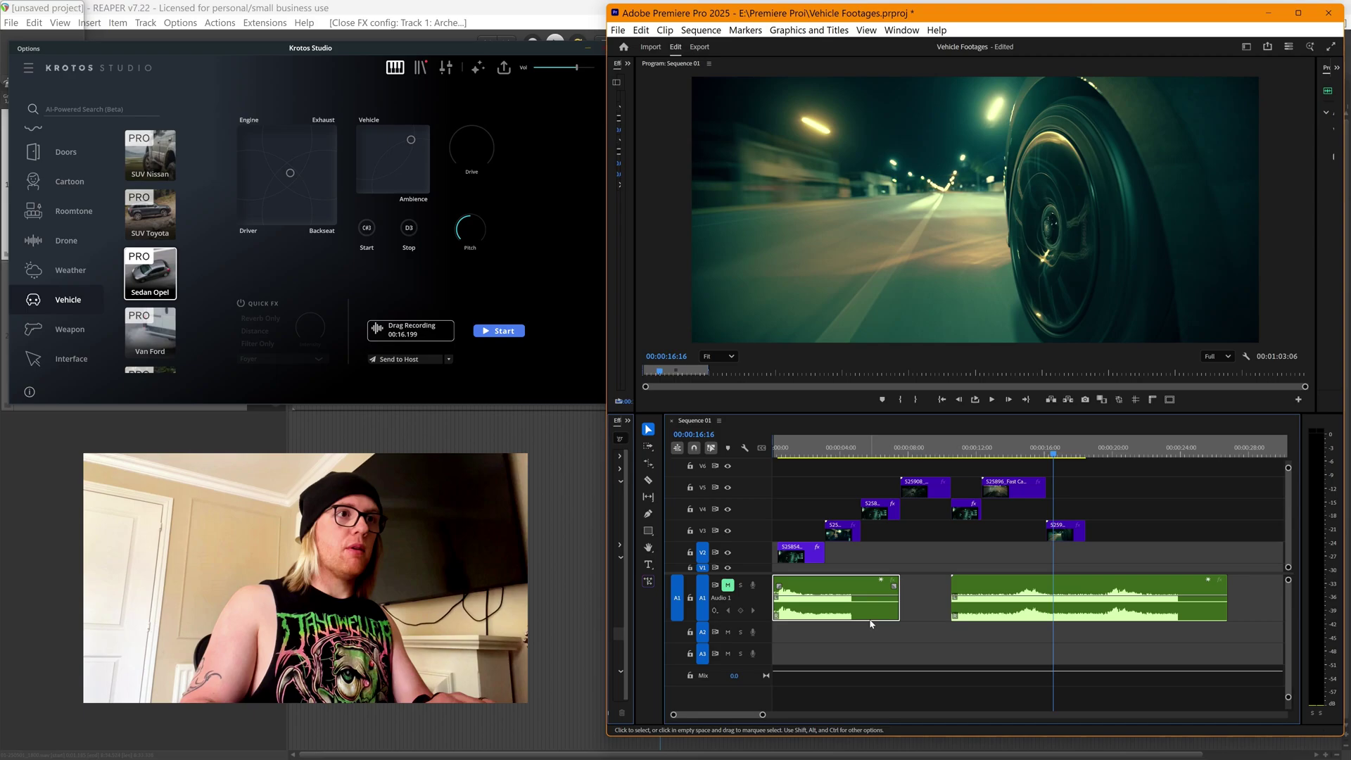
{"action": "key", "text": "Delete"}
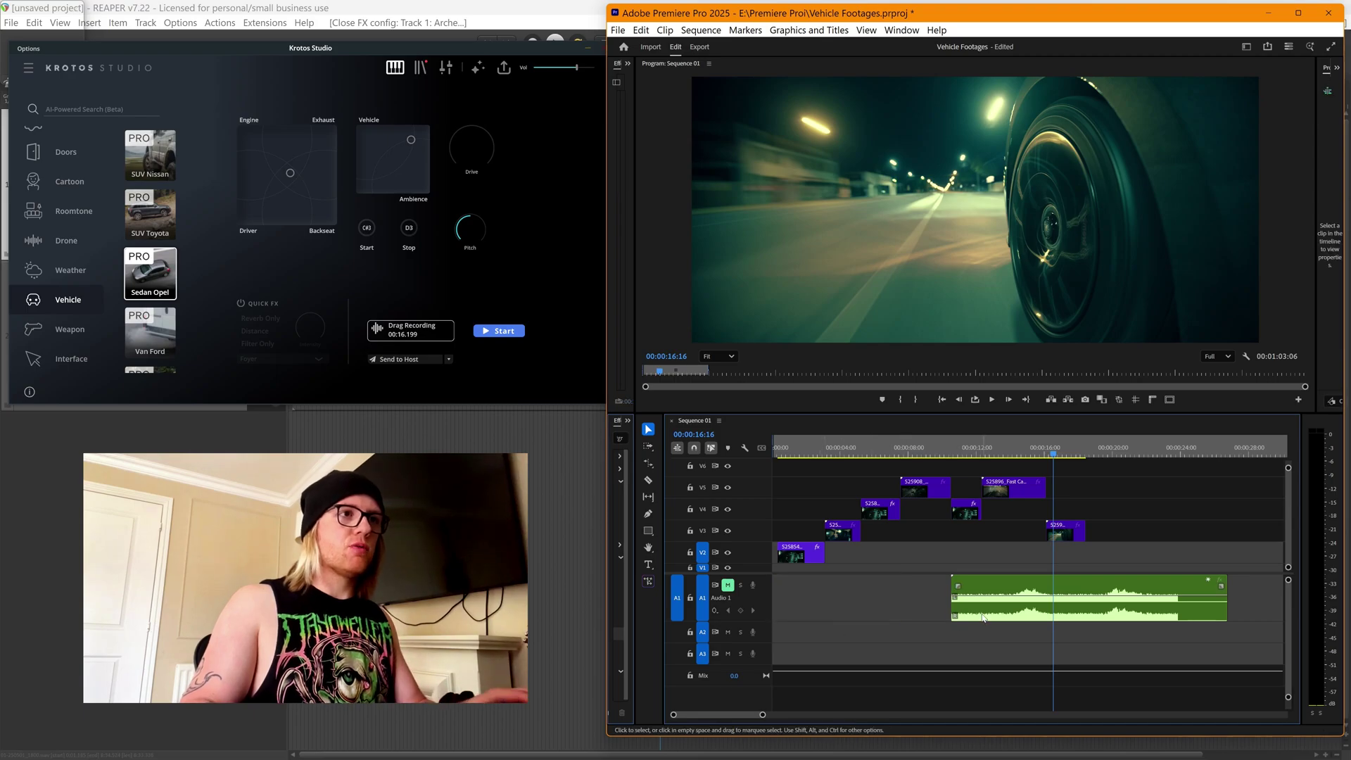
{"action": "left_click_drag", "start_coordinate": [955, 609], "coordinate": [777, 618]}
Step: Play the sequence to check sync, shorten the A1 clip's end, and step back two frames
{"action": "key", "text": "Home"}
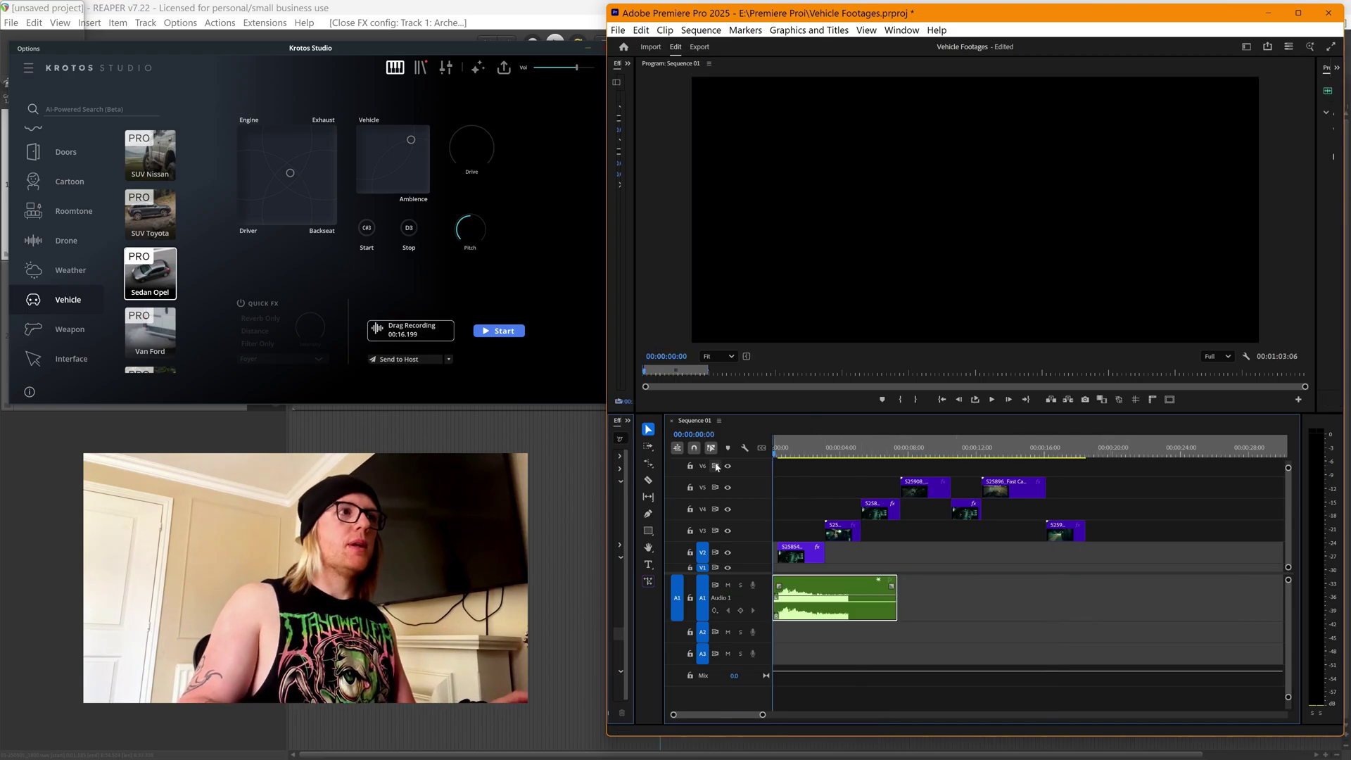
{"action": "key", "text": "space"}
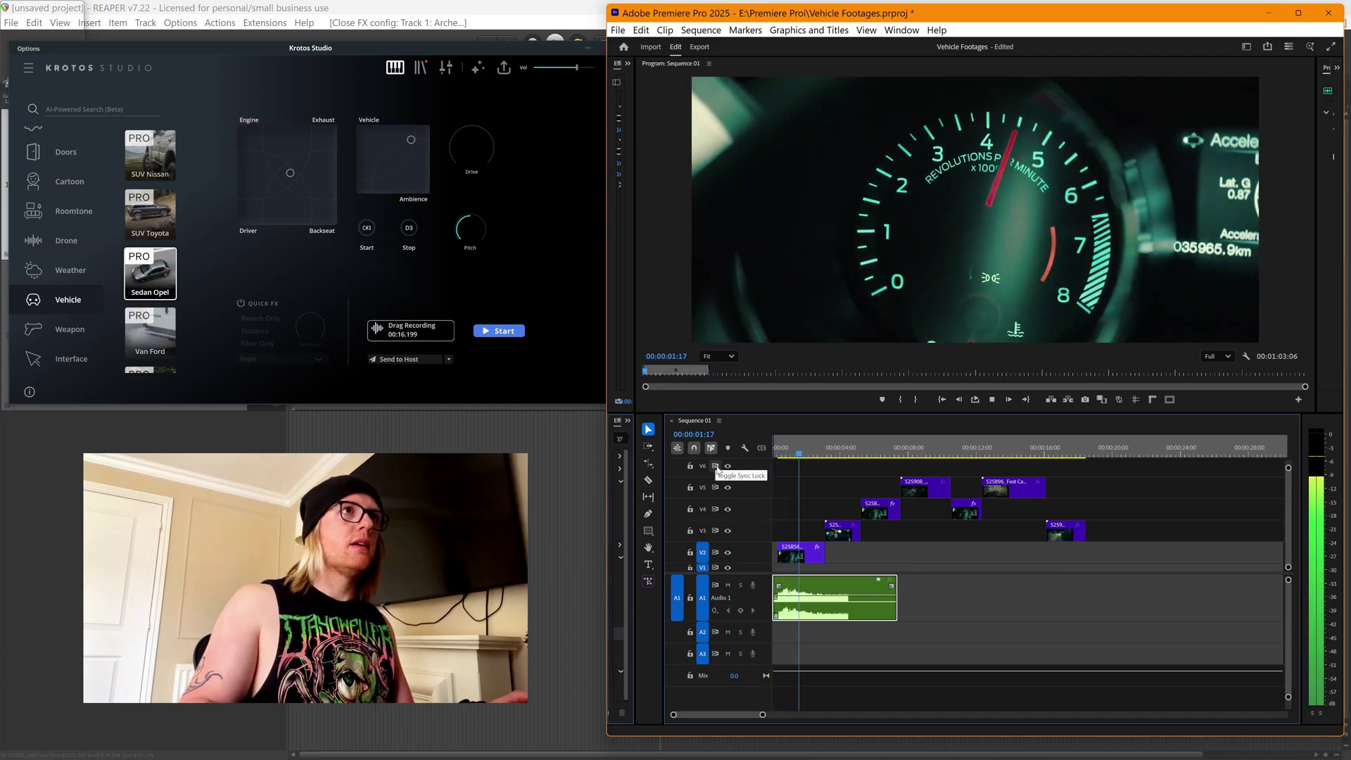
{"action": "key", "text": "space"}
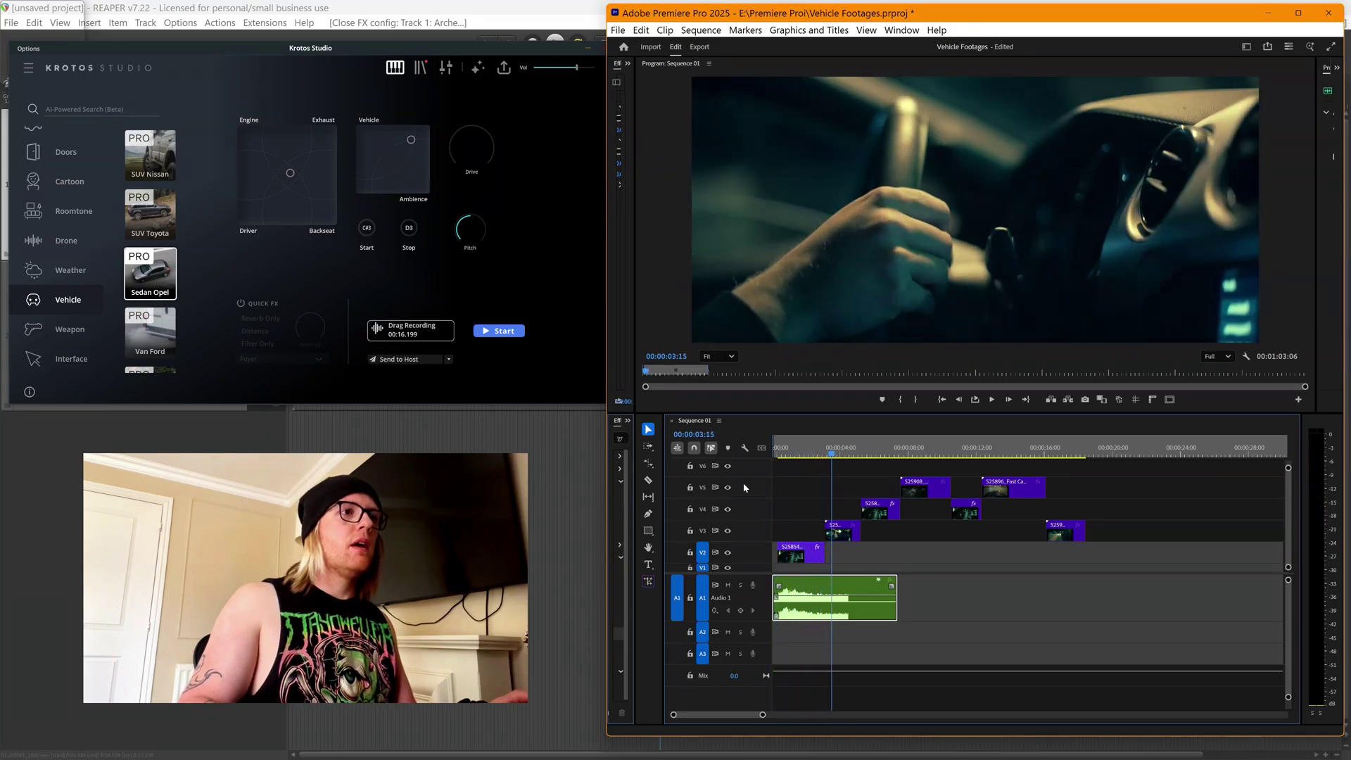
{"action": "left_click_drag", "start_coordinate": [897, 606], "coordinate": [829, 610]}
{"action": "key", "text": "Left"}
{"action": "key", "text": "Left"}
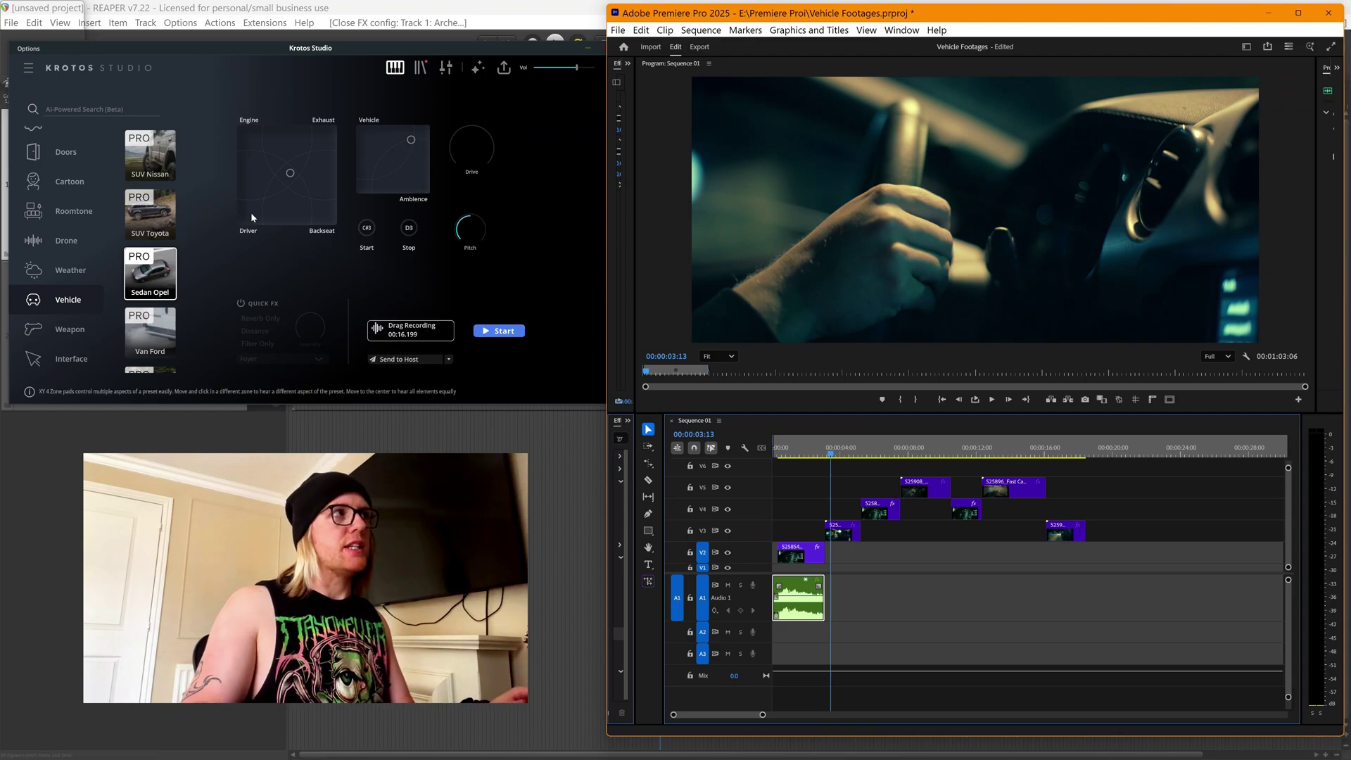
Step: Record an engine take, raising Drive to about 0.29 then easing it back to 0.25
{"action": "left_click", "coordinate": [499, 332]}
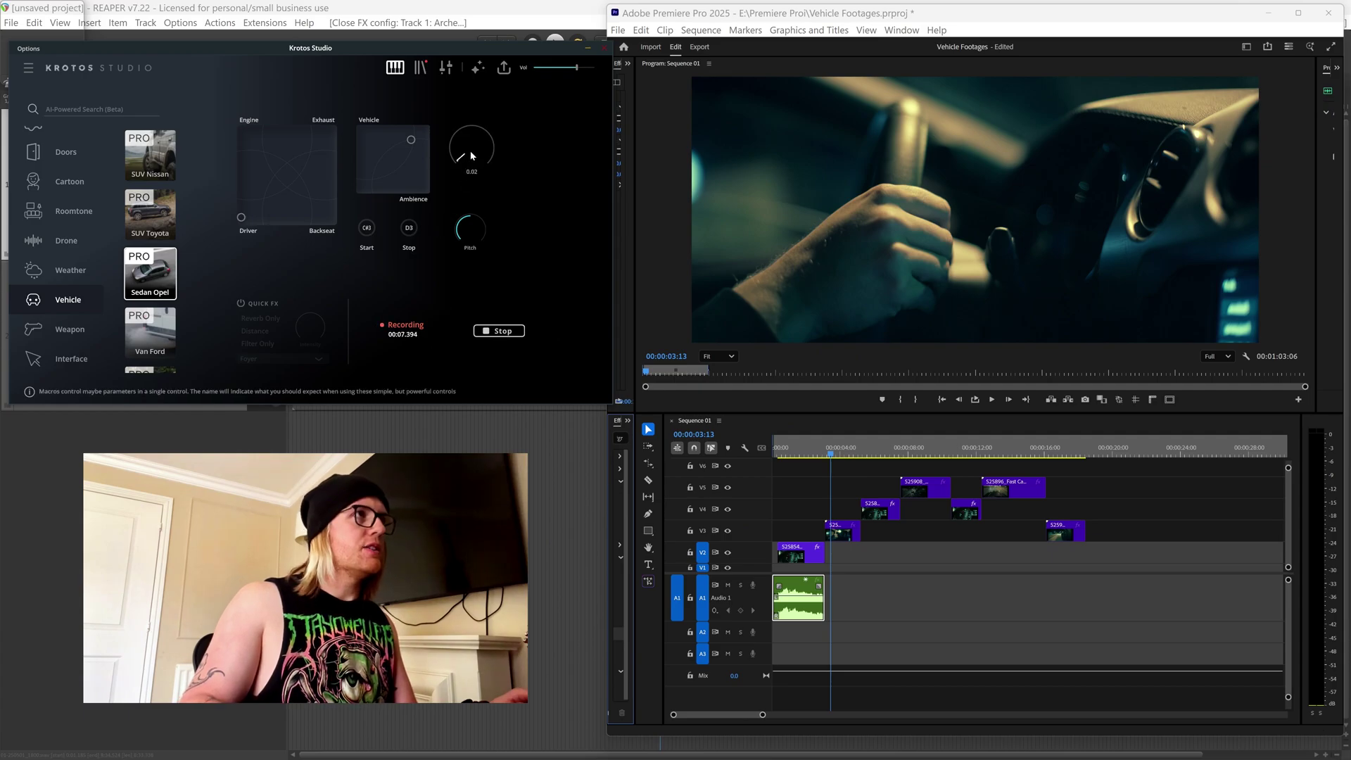
{"action": "left_click_drag", "start_coordinate": [470, 155], "coordinate": [469, 120]}
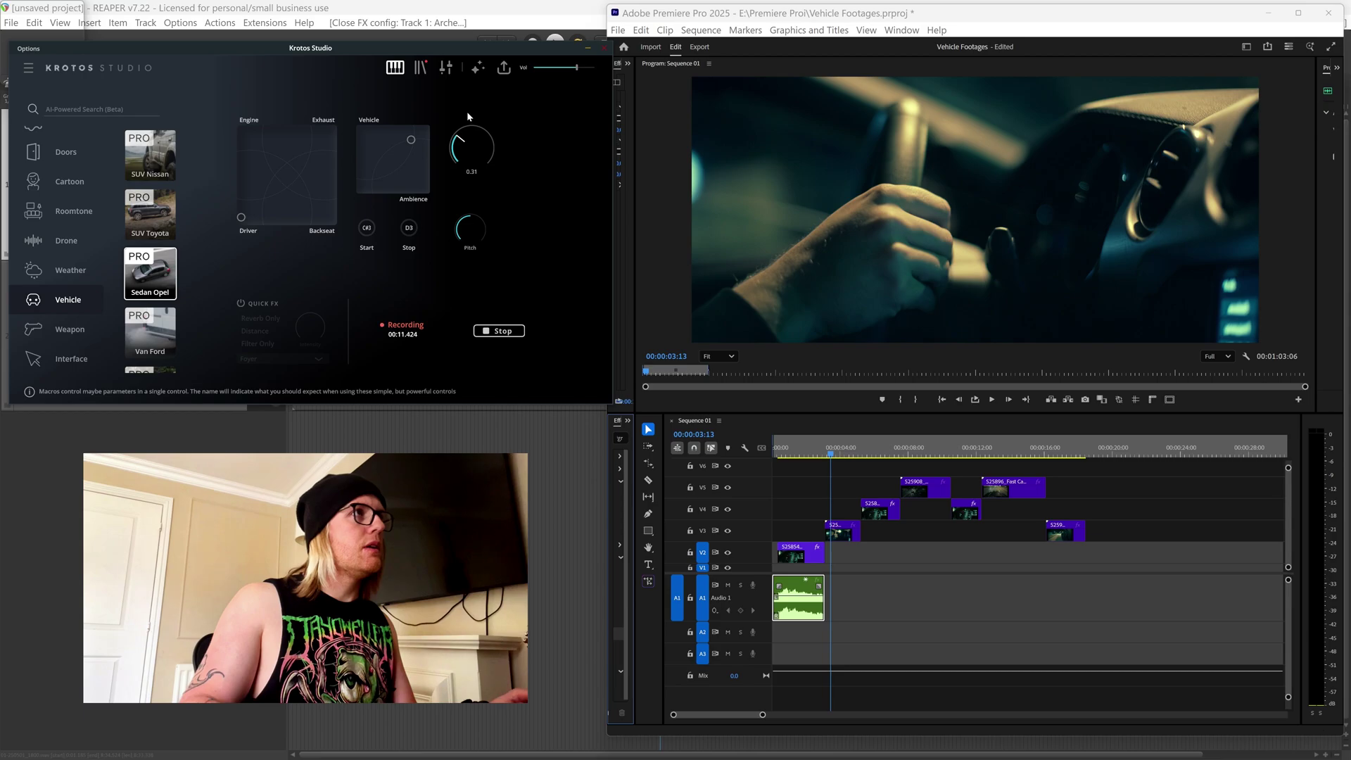
{"action": "left_click_drag", "start_coordinate": [467, 113], "coordinate": [463, 121]}
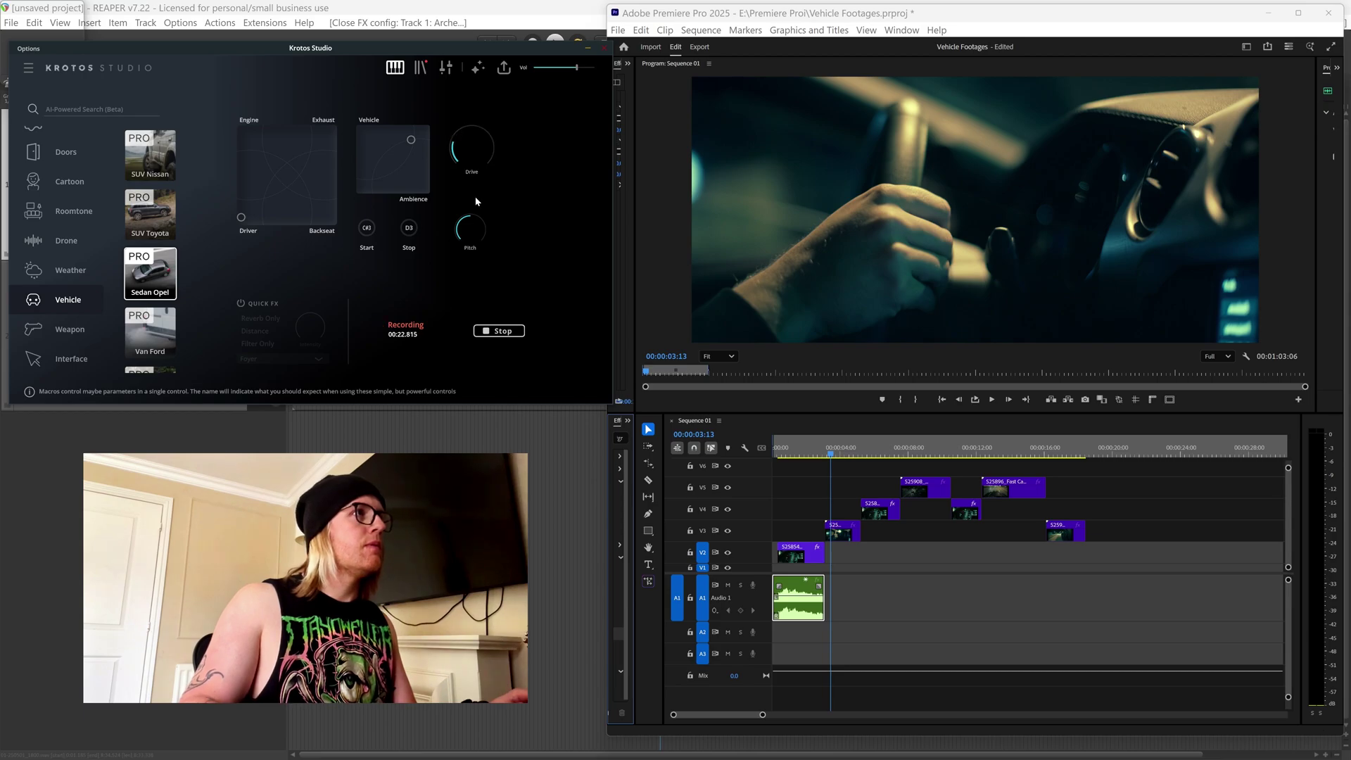
Step: Stop the 26.9-second take, place it on A2, and slide it earlier near 3 seconds
{"action": "left_click", "coordinate": [500, 332]}
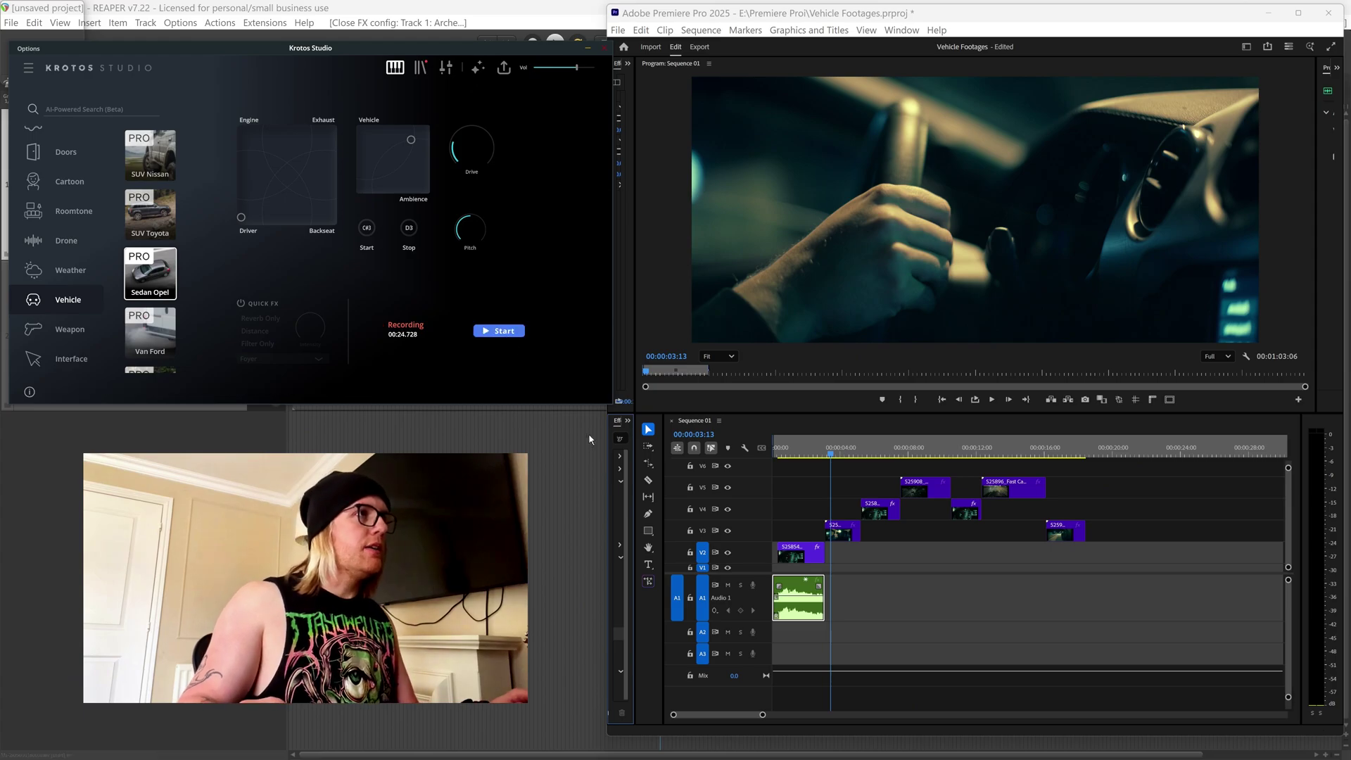
{"action": "left_click_drag", "start_coordinate": [590, 440], "coordinate": [1036, 634]}
{"action": "left_click_drag", "start_coordinate": [1120, 631], "coordinate": [921, 643]}
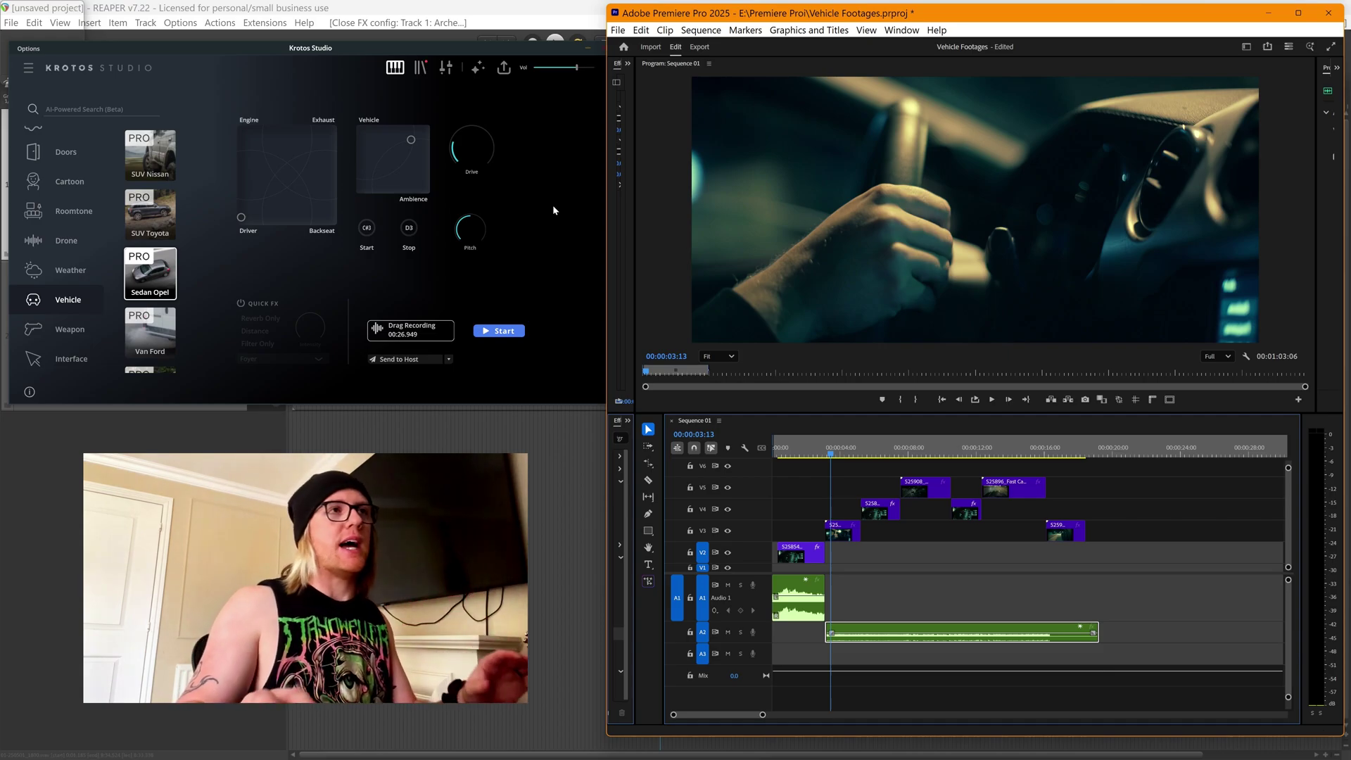
Step: Trim the A2 clip to end near 5 seconds and play it from just before the clip
{"action": "left_click_drag", "start_coordinate": [1098, 632], "coordinate": [860, 633]}
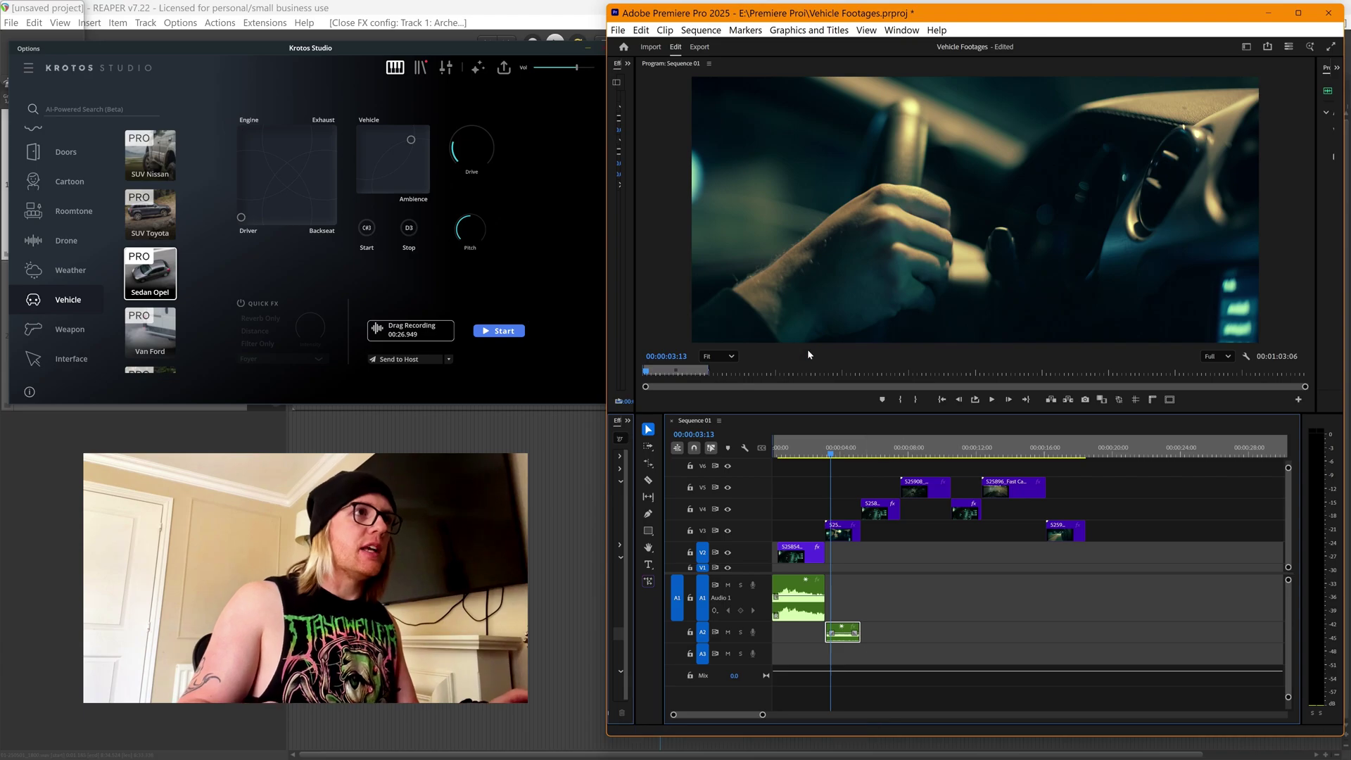
{"action": "left_click", "coordinate": [804, 455]}
{"action": "key", "text": "space"}
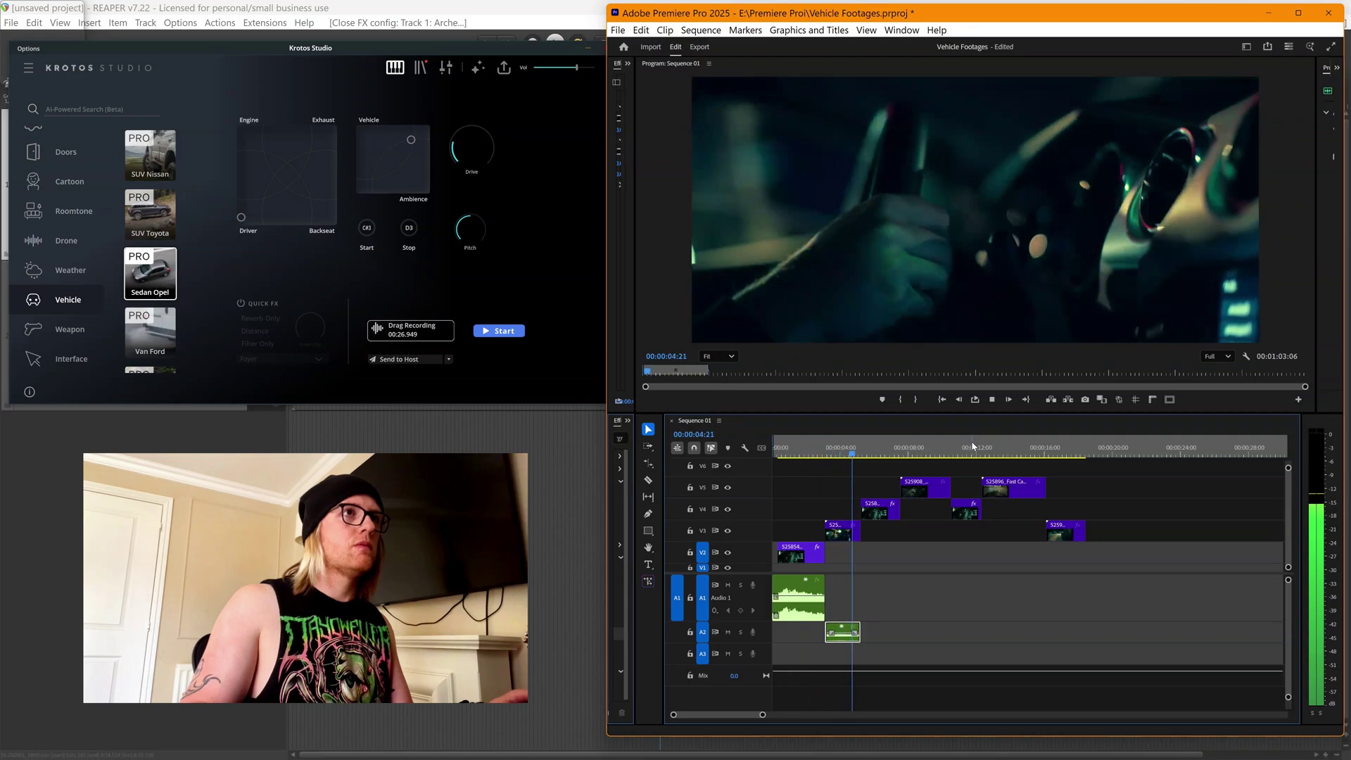
{"action": "key", "text": "space"}
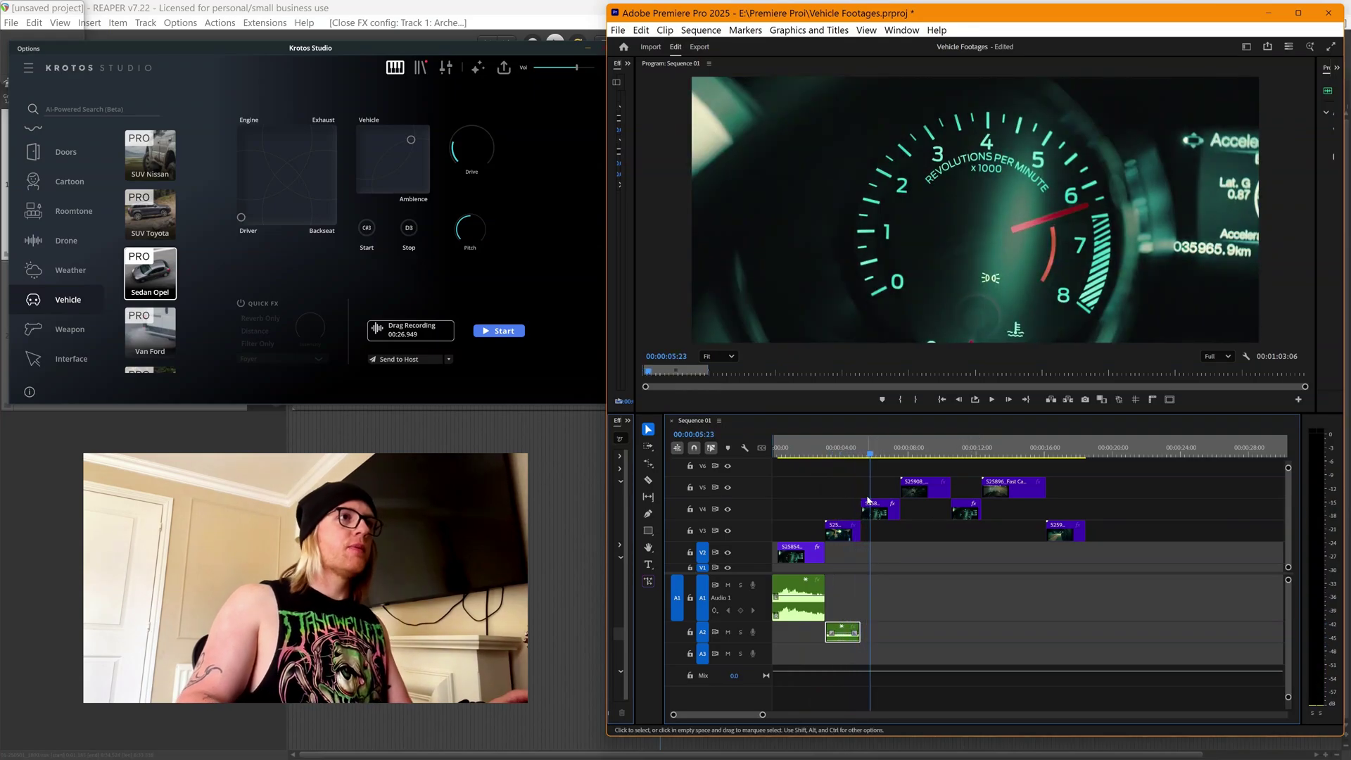
Step: Play back from the steering-wheel shot around 5 seconds and park the playhead at 00:00:05:09
{"action": "left_click", "coordinate": [862, 454]}
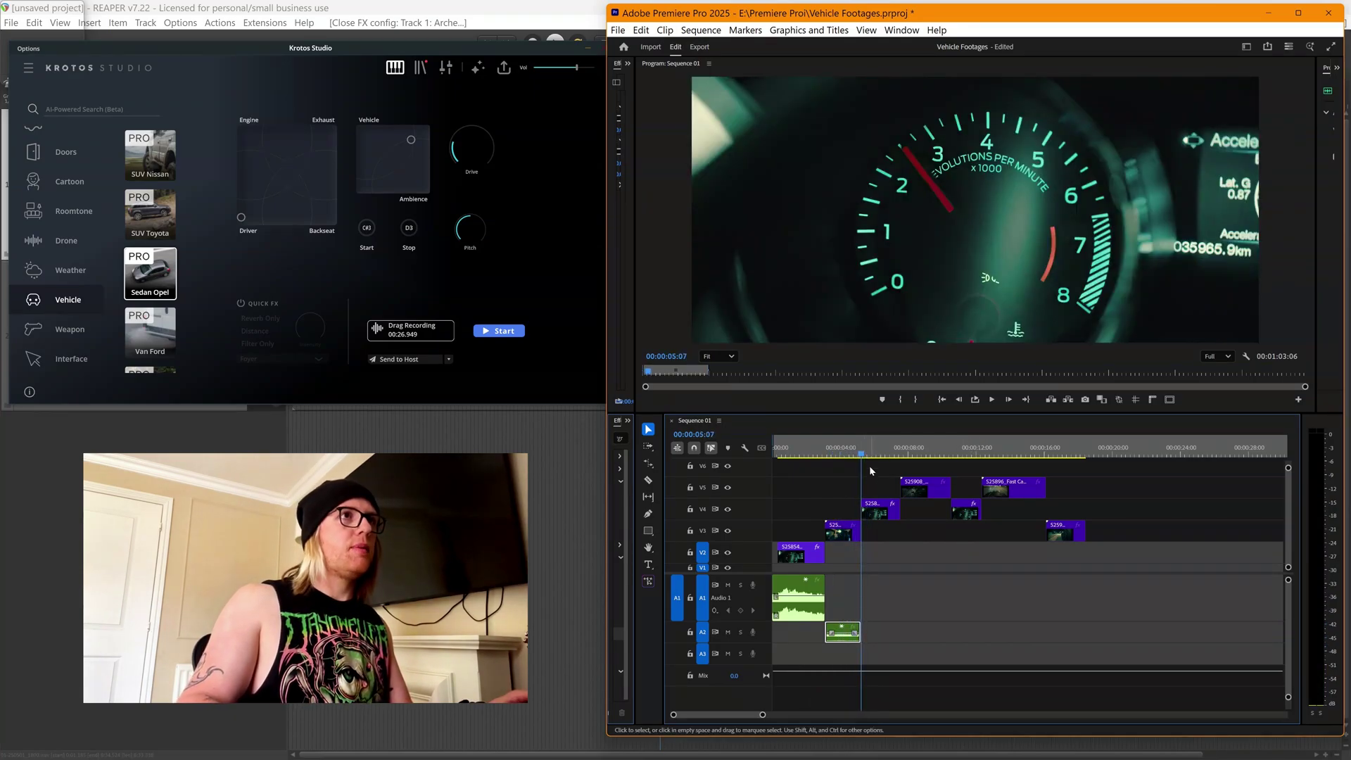
{"action": "key", "text": "space"}
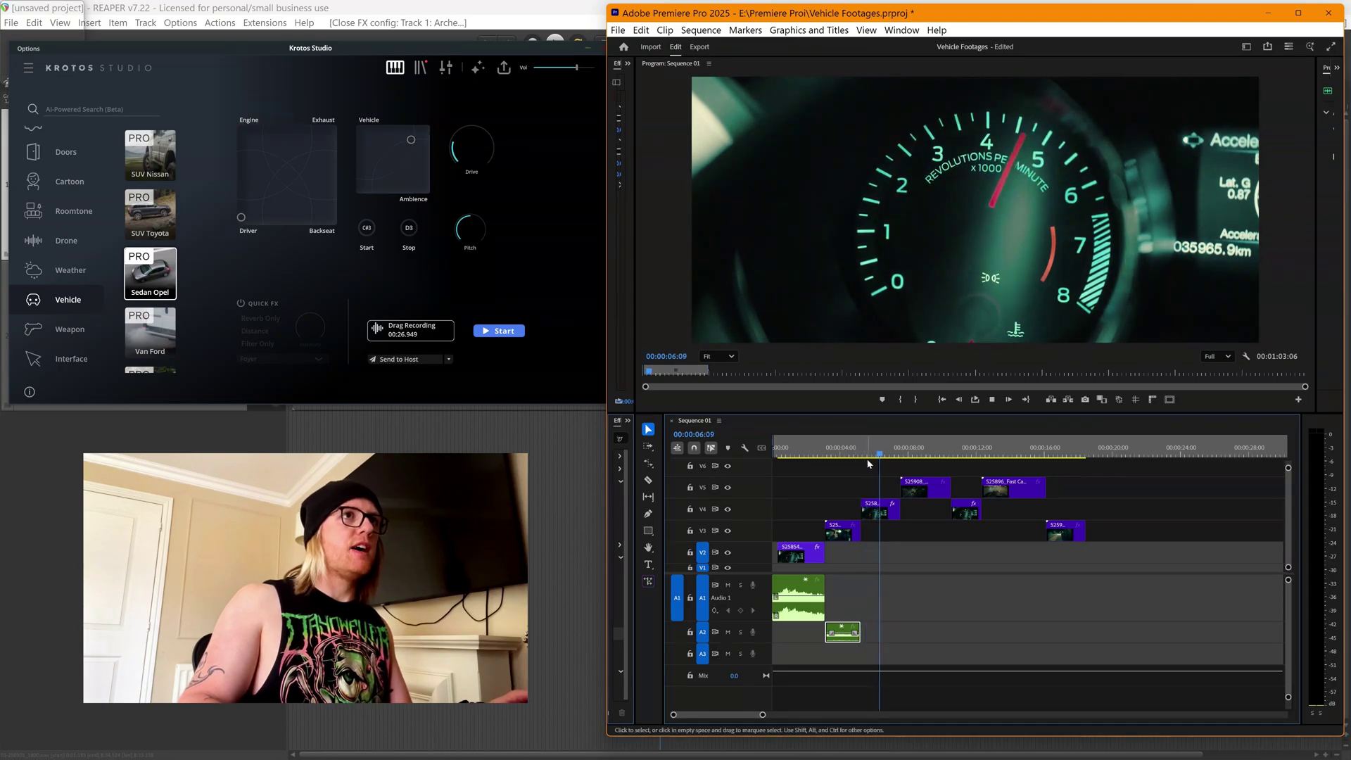
{"action": "key", "text": "space"}
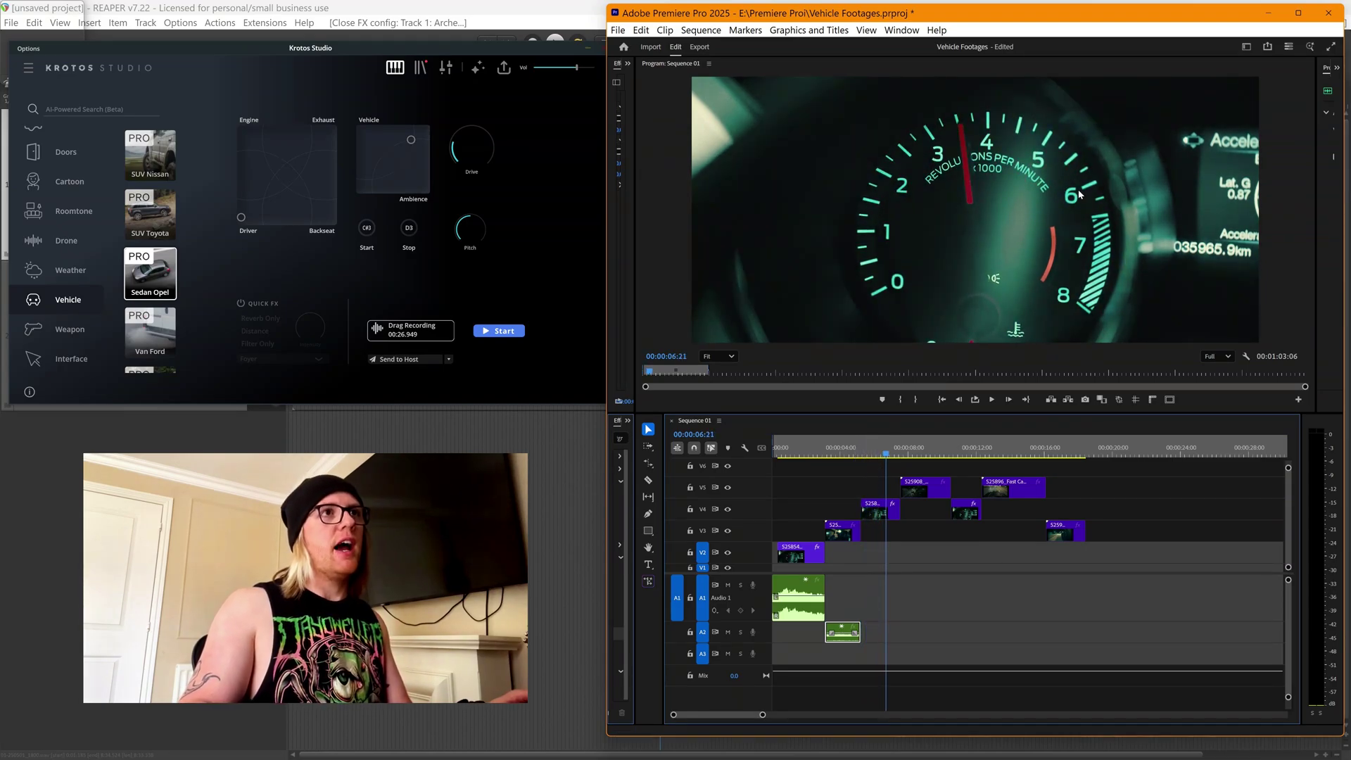
{"action": "left_click", "coordinate": [864, 456]}
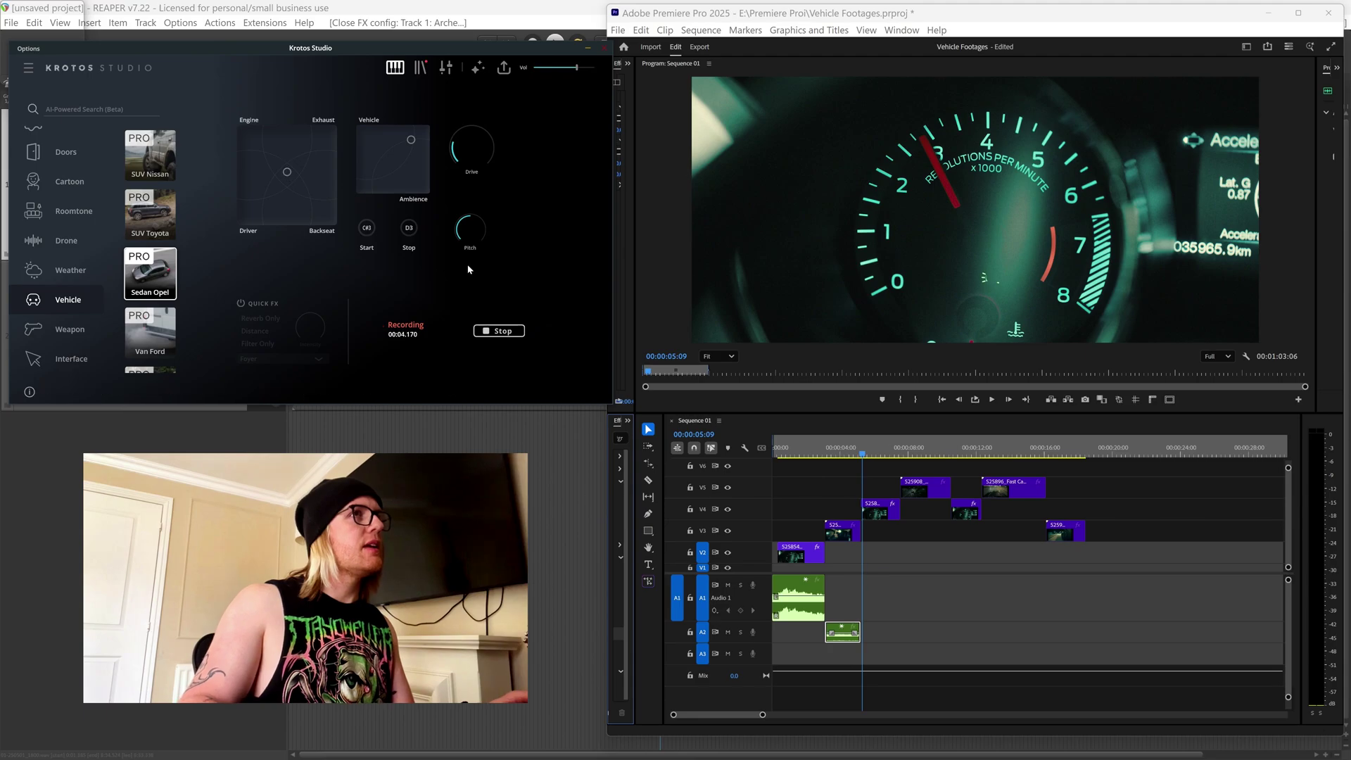
Step: Cue the sequence at 00:00:05:06, play it, and raise Drive from 0.23 to 0.44 mid-take
{"action": "left_click", "coordinate": [860, 456]}
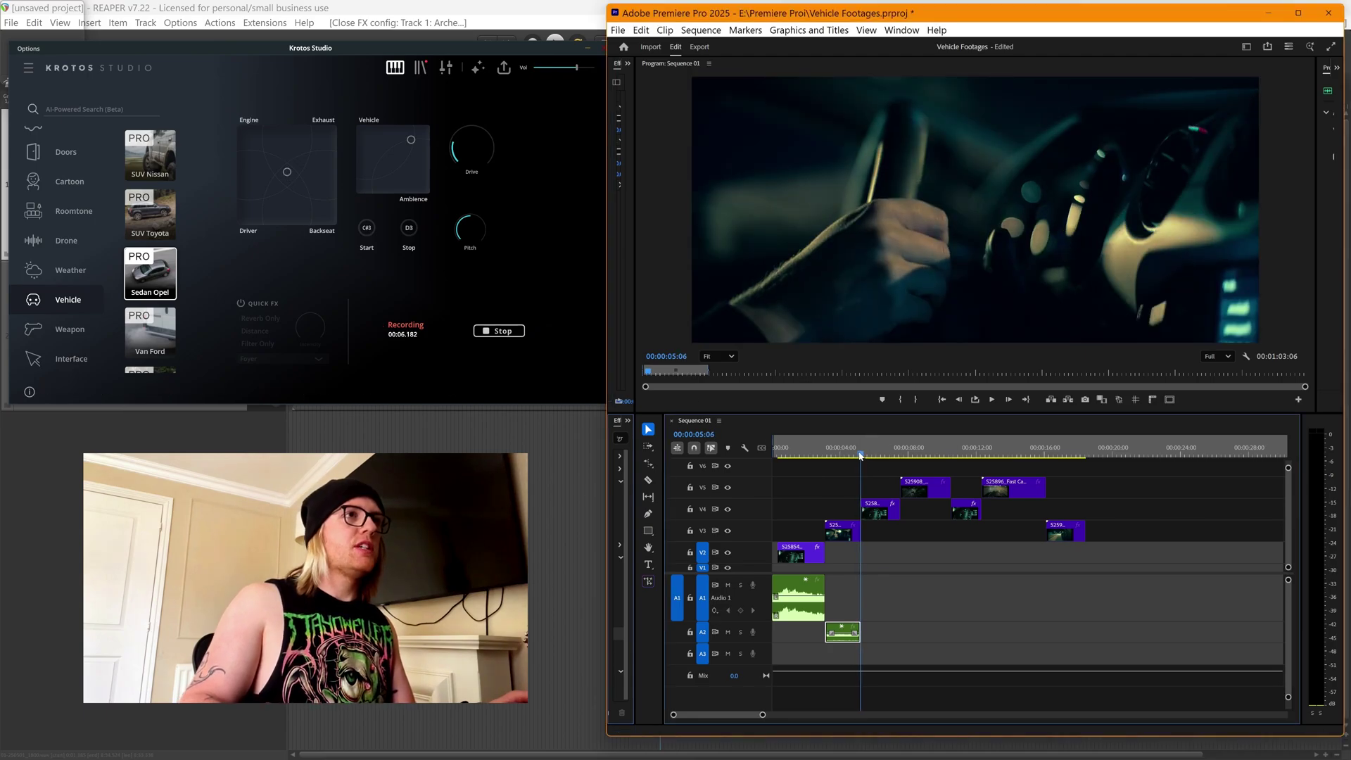
{"action": "key", "text": "space"}
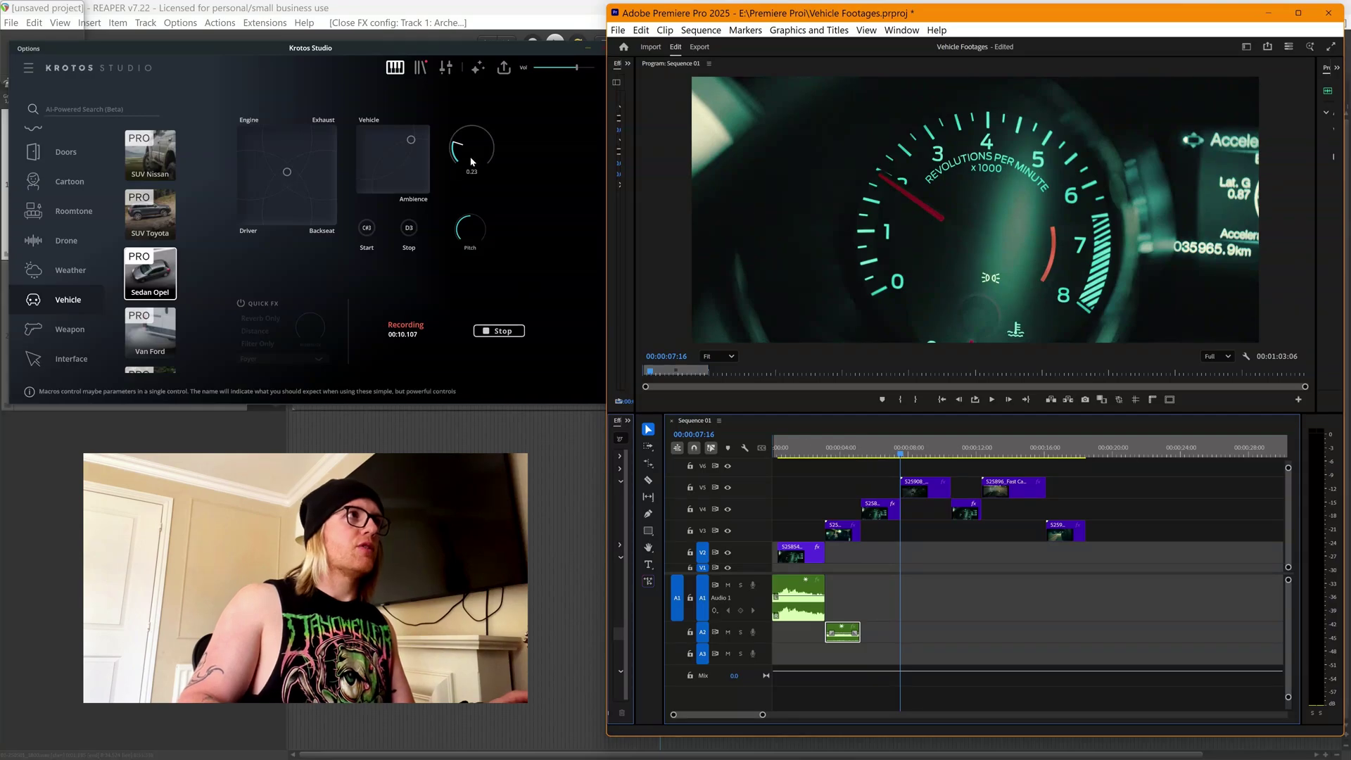
{"action": "left_click_drag", "start_coordinate": [471, 161], "coordinate": [472, 134]}
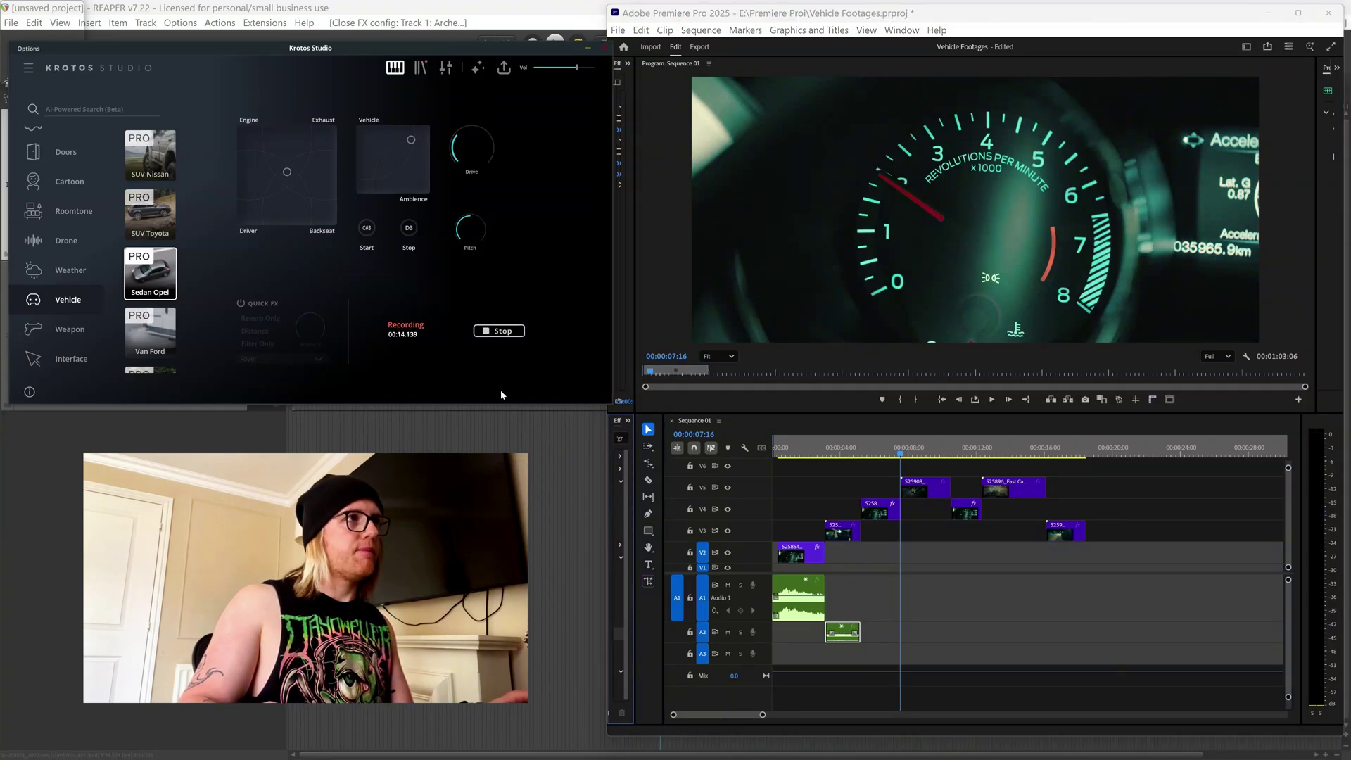
Step: Place the 18.3-second take on A1, review it from 00:00:04:21, and trim its end before 8 seconds
{"action": "left_click", "coordinate": [501, 331]}
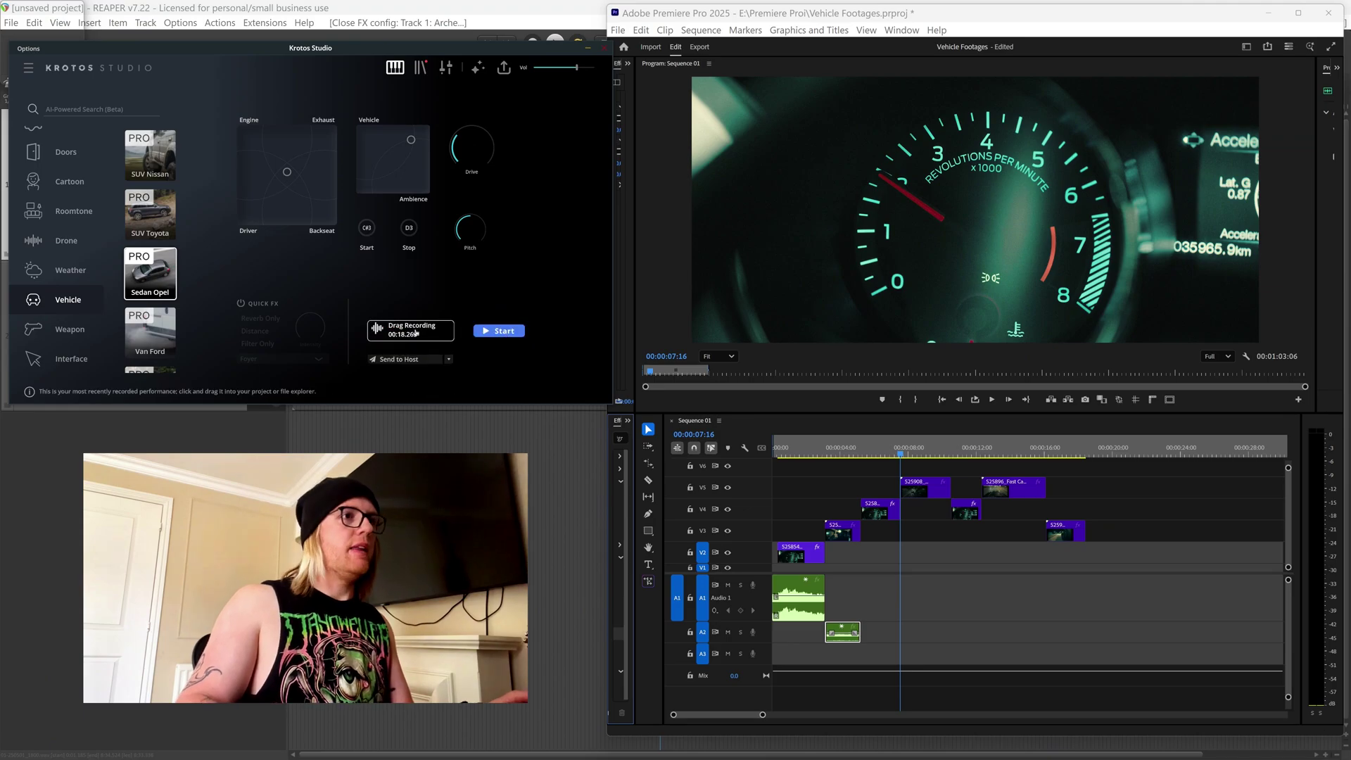
{"action": "left_click_drag", "start_coordinate": [411, 331], "coordinate": [902, 609]}
{"action": "left_click", "coordinate": [854, 455]}
{"action": "key", "text": "space"}
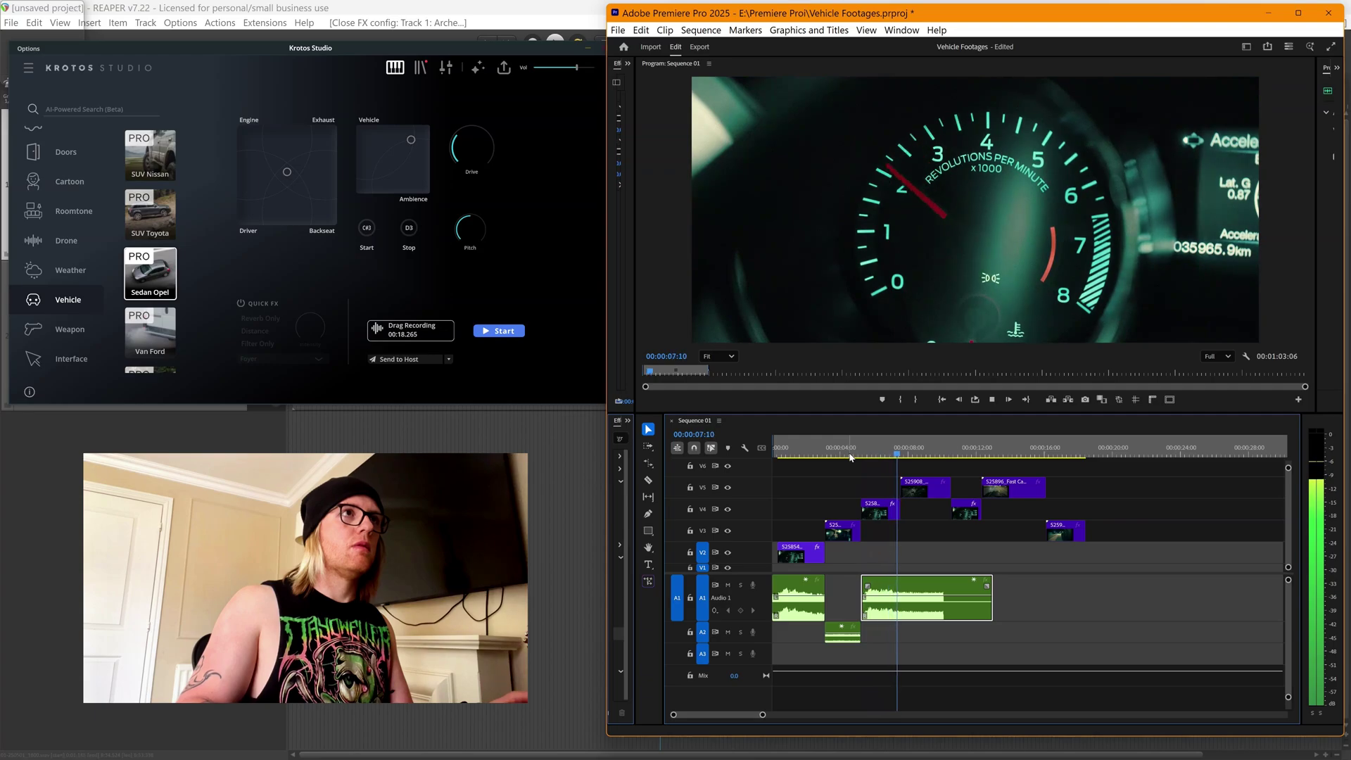
{"action": "key", "text": "space"}
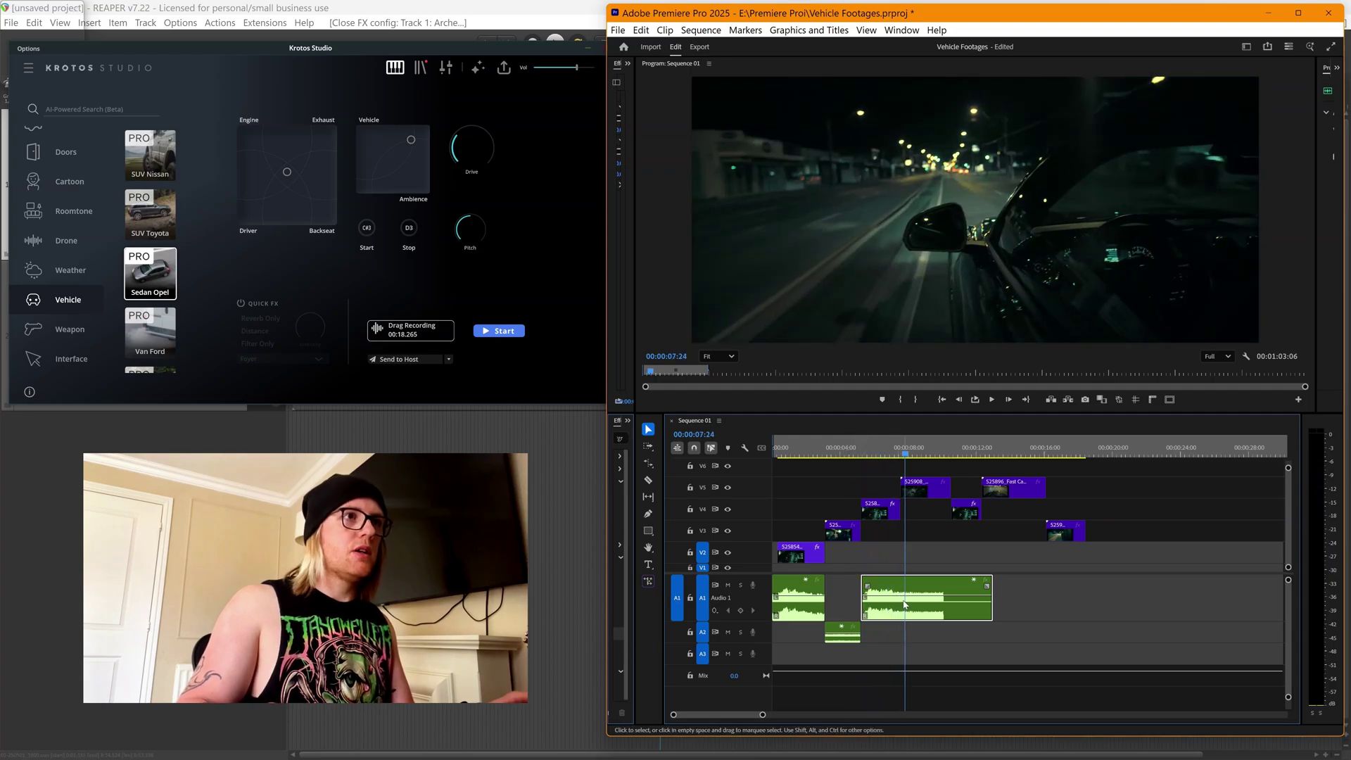
{"action": "left_click_drag", "start_coordinate": [994, 626], "coordinate": [900, 624]}
{"action": "key", "text": "space"}
{"action": "key", "text": "space"}
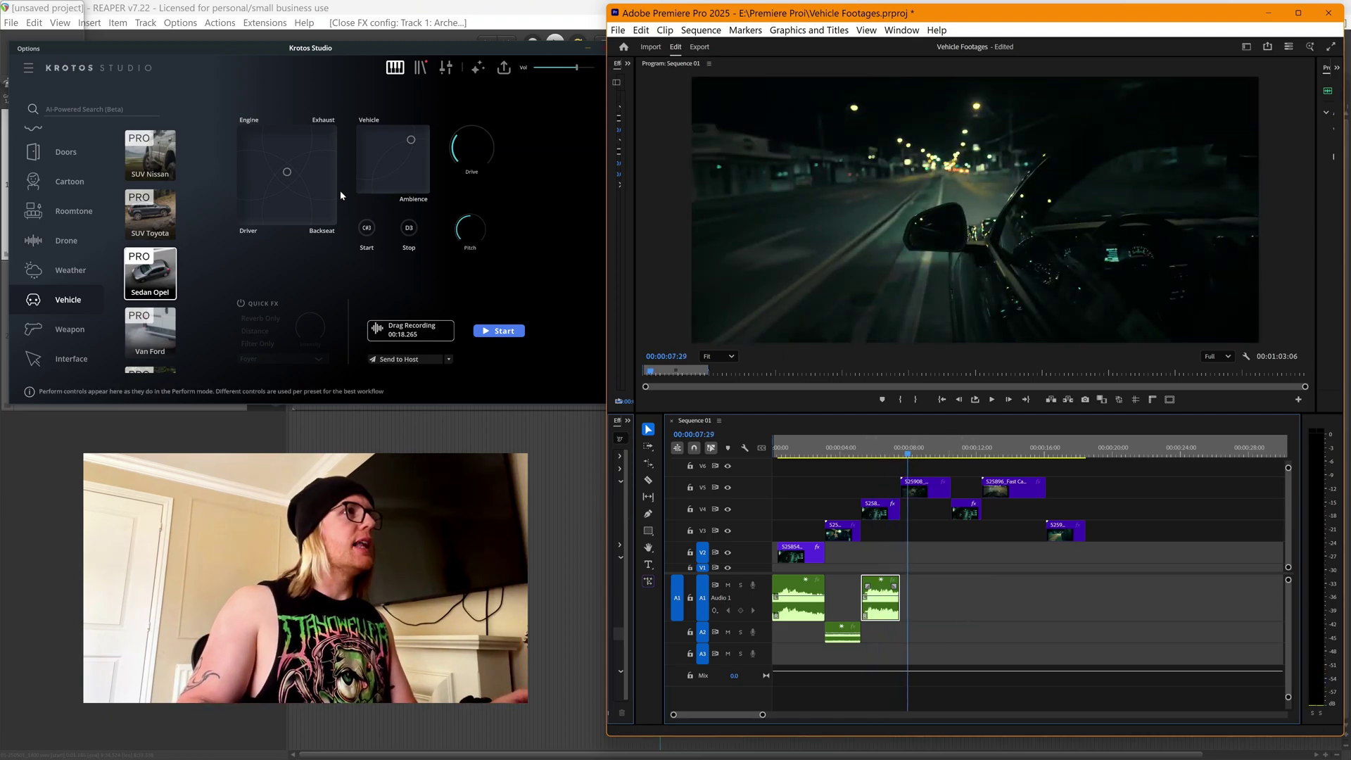
Step: Move the Engine pad toward the top and the Vehicle pad toward Ambience, recording a brief test take
{"action": "left_click", "coordinate": [283, 148]}
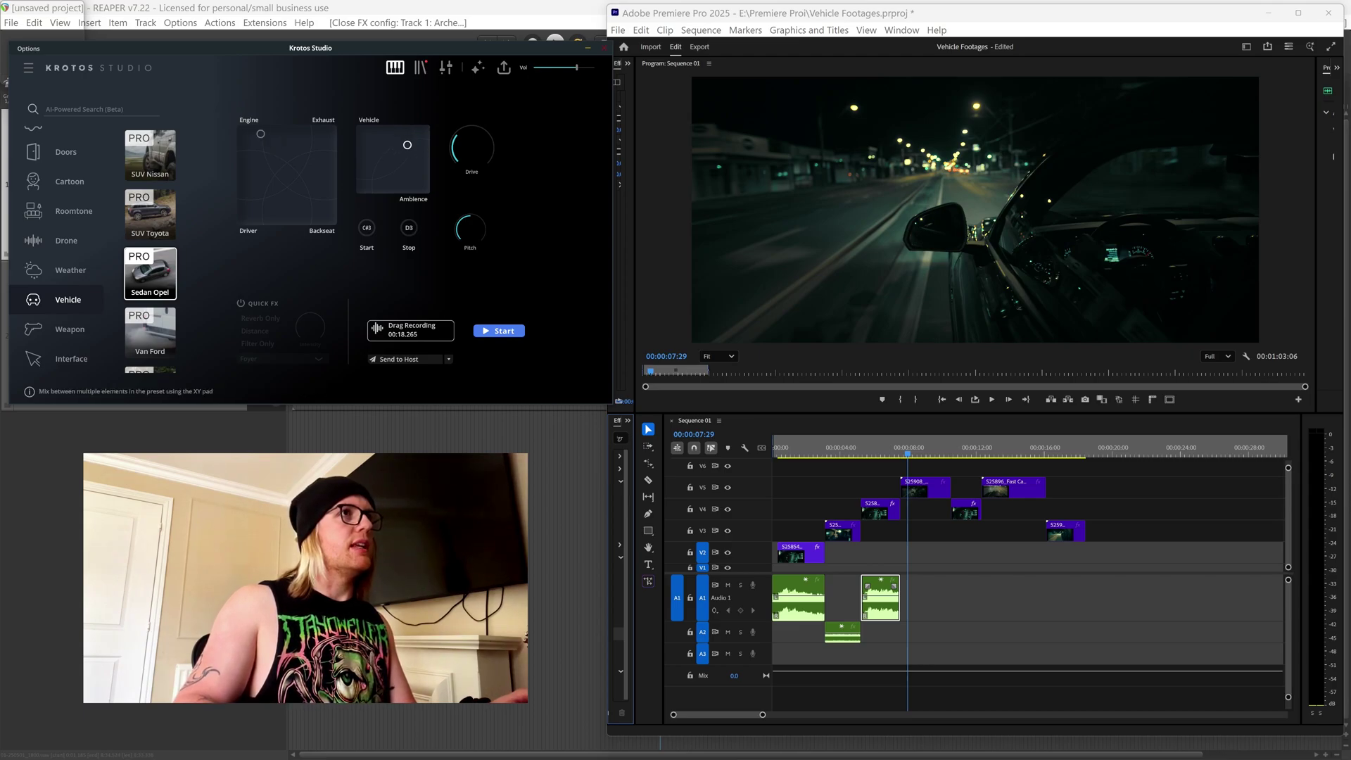
{"action": "left_click_drag", "start_coordinate": [407, 144], "coordinate": [421, 144]}
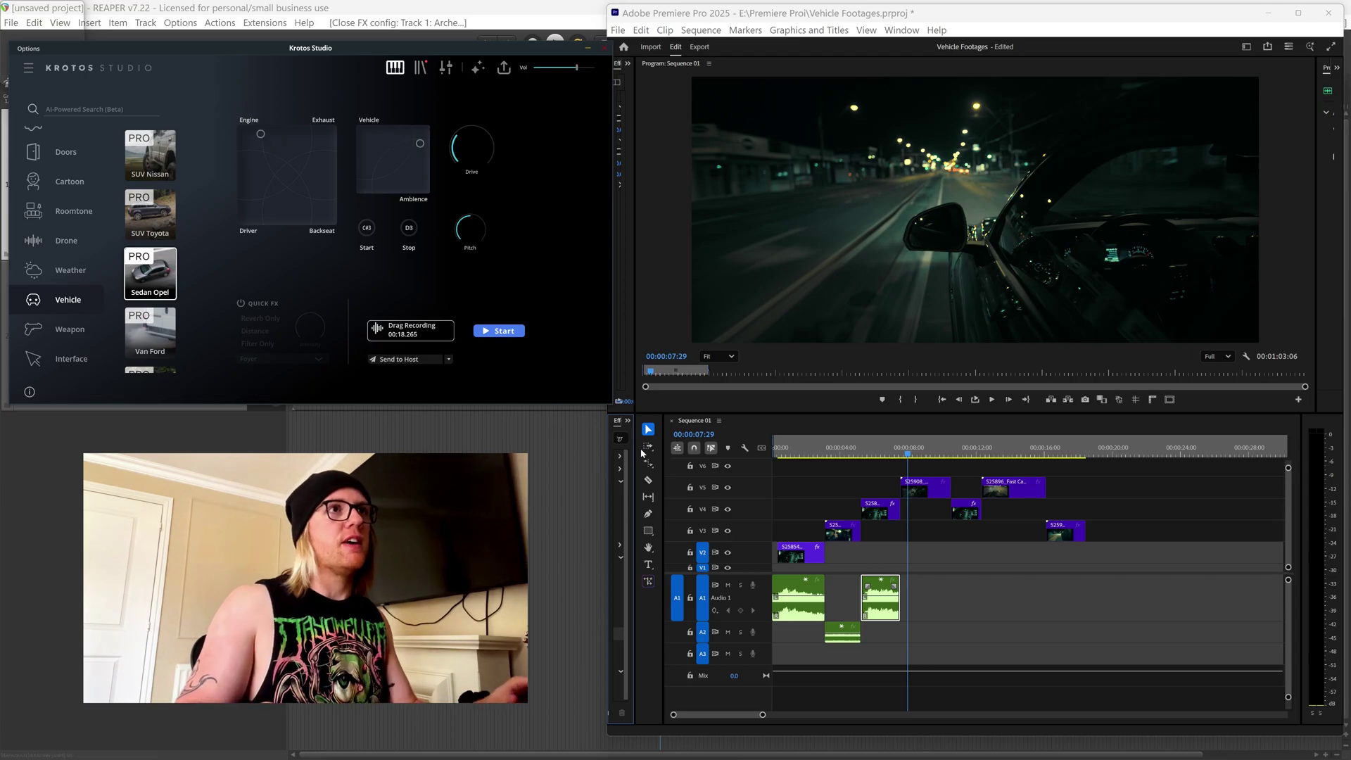
{"action": "left_click", "coordinate": [493, 330]}
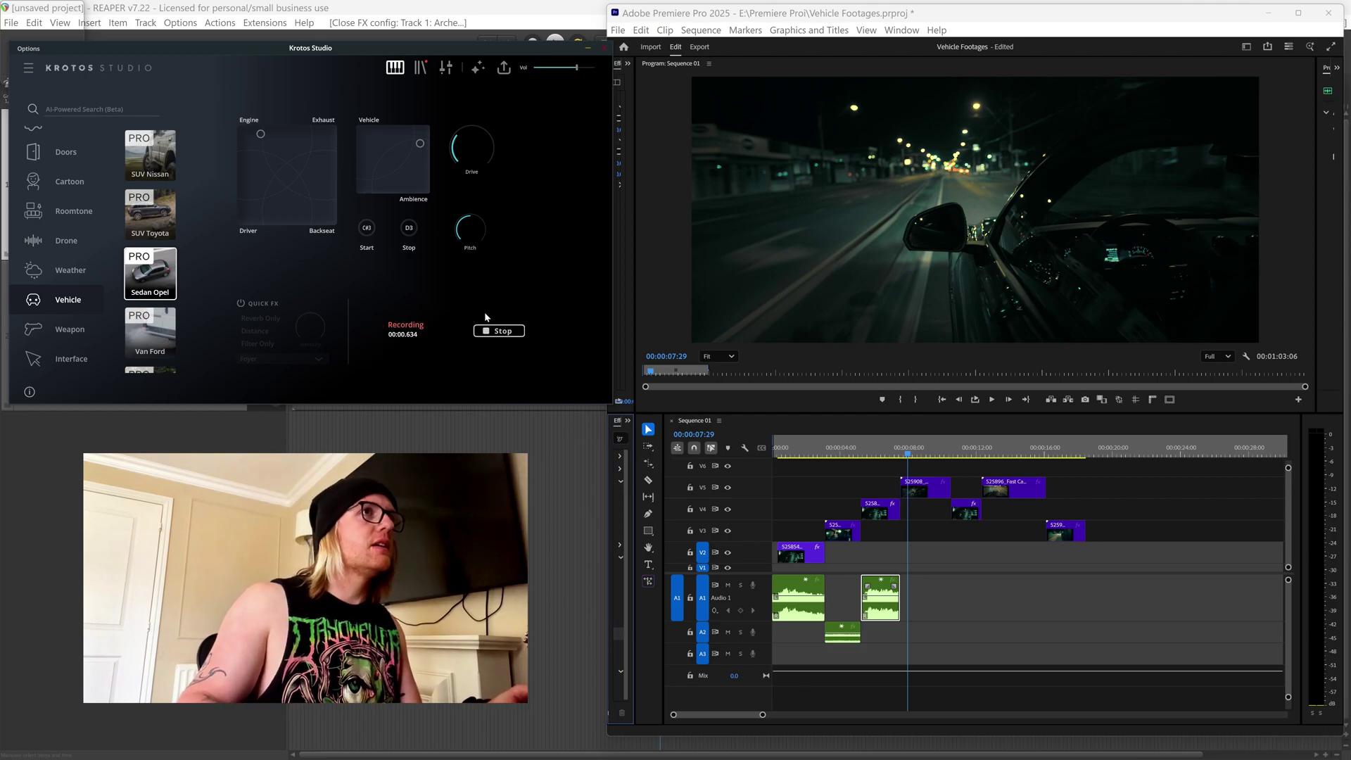
{"action": "left_click", "coordinate": [499, 331]}
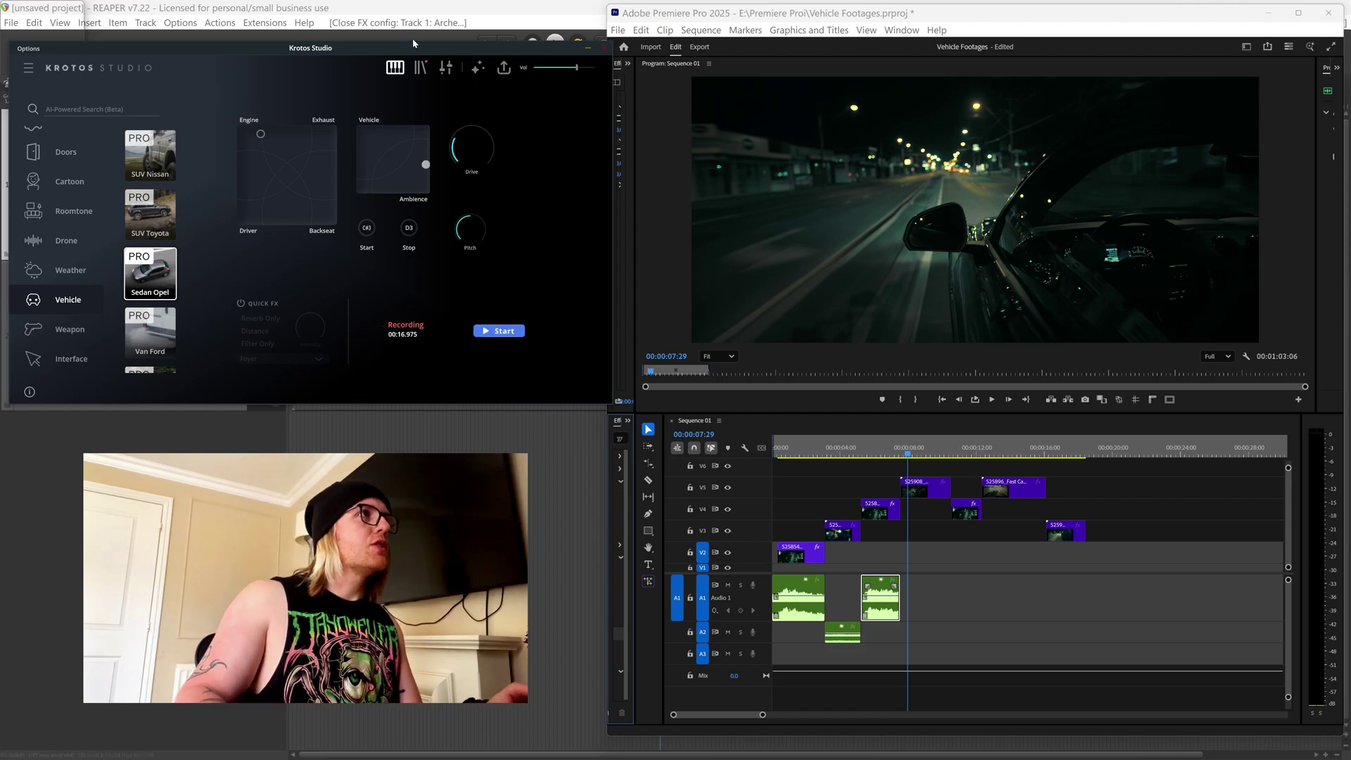
Step: Show the Ambience engines in the detailed editor and record a 47.9-second ambience performance
{"action": "left_click", "coordinate": [445, 67]}
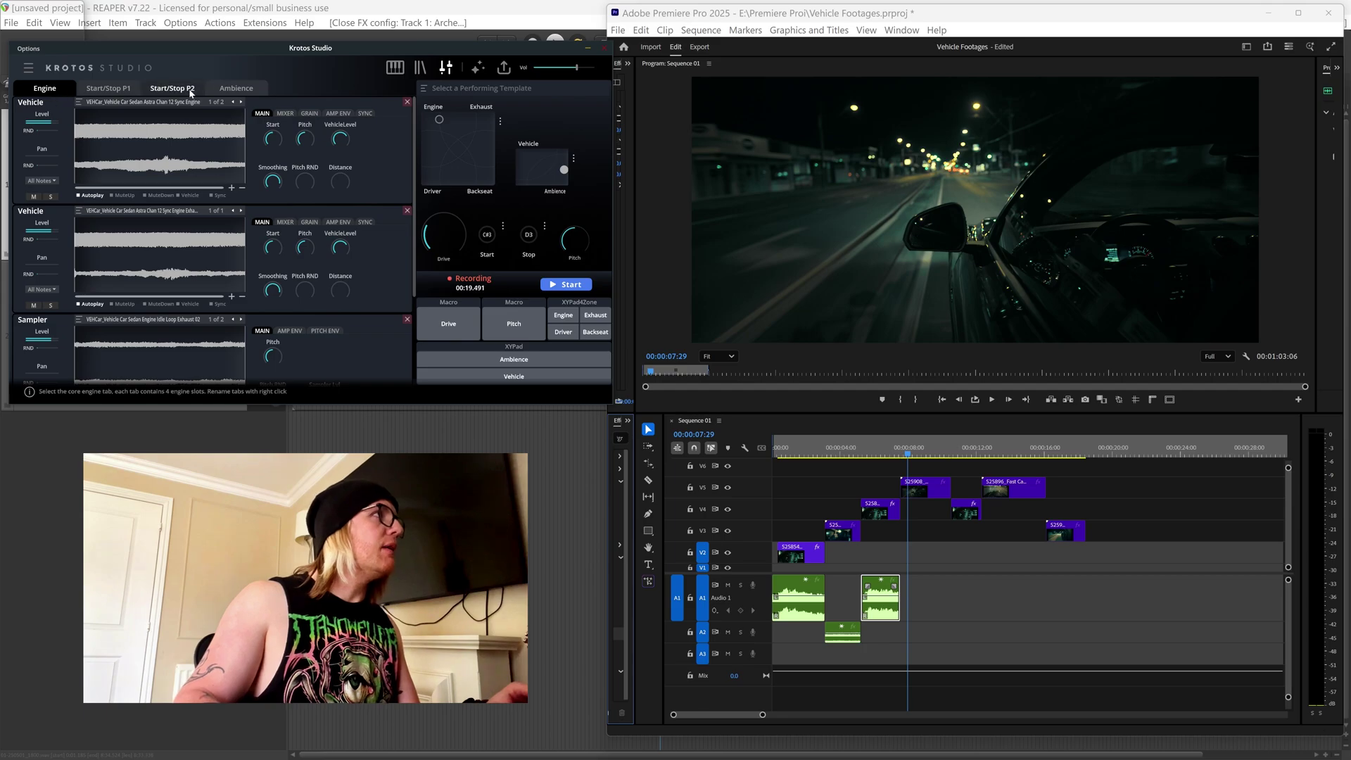
{"action": "left_click", "coordinate": [265, 88]}
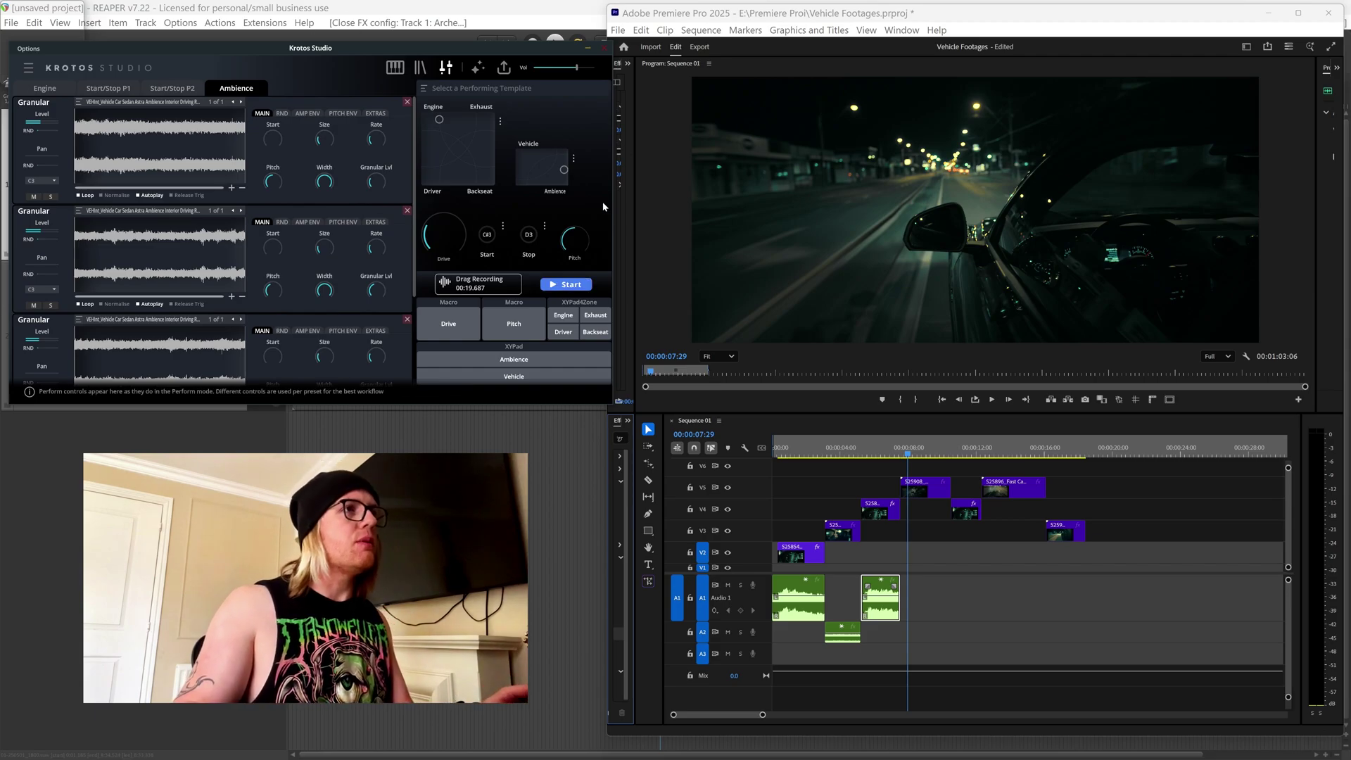
{"action": "left_click", "coordinate": [567, 284]}
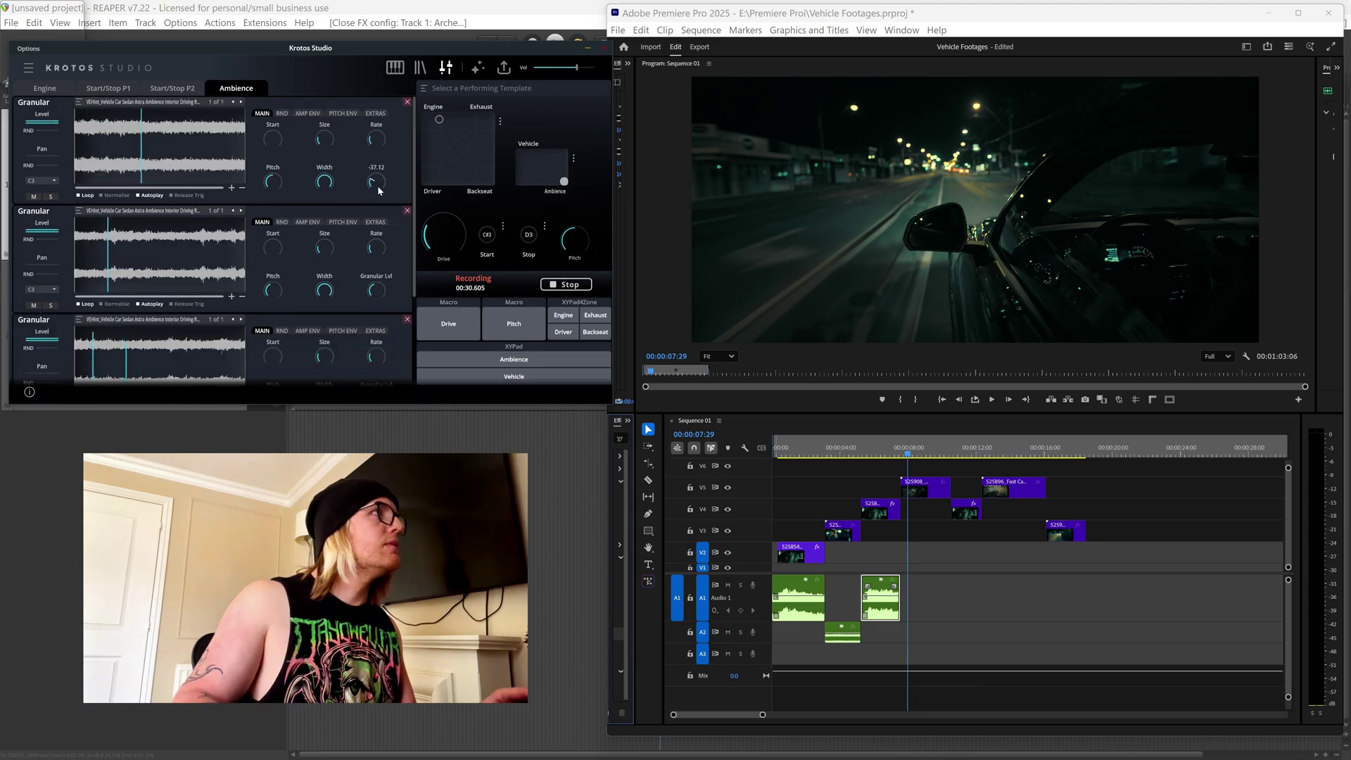
{"action": "mouse_move", "coordinate": [391, 277]}
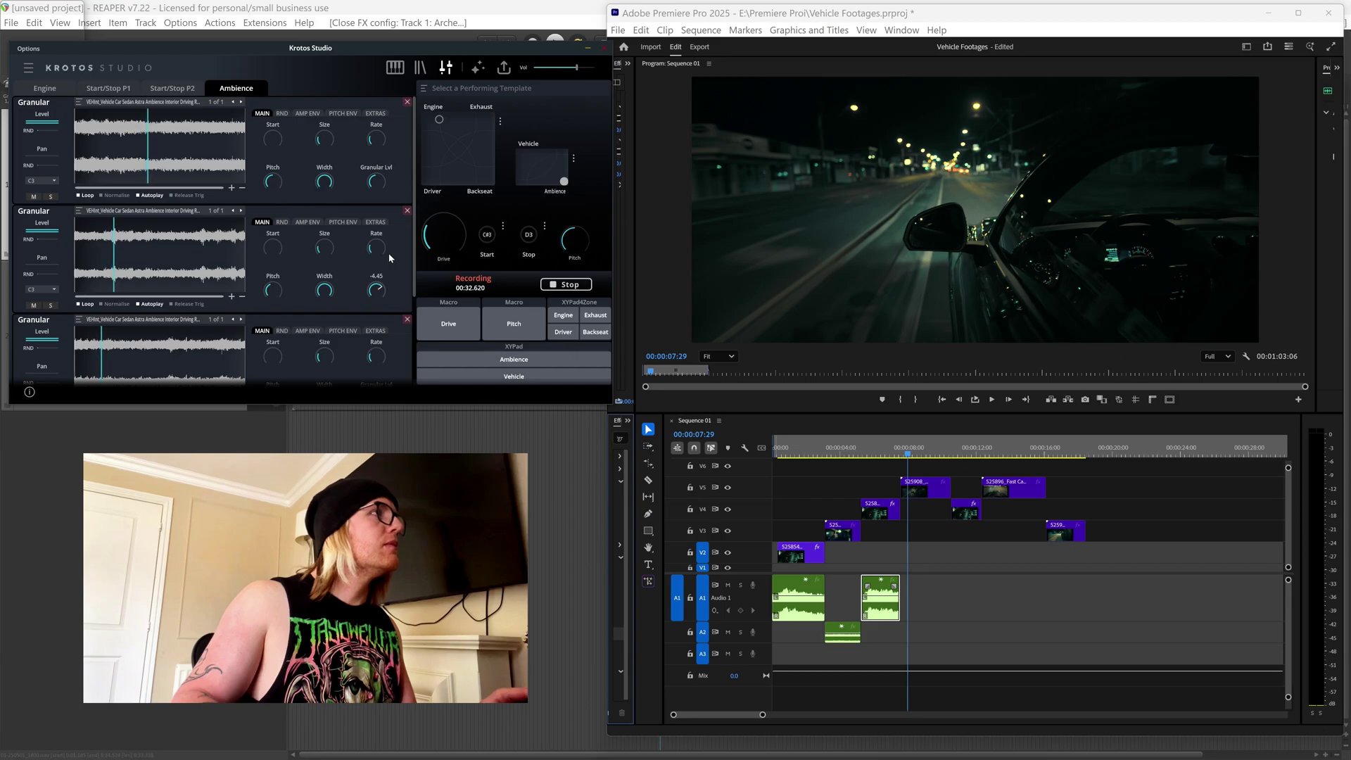
{"action": "scroll", "coordinate": [392, 258], "scroll_direction": "down", "scroll_amount": 2}
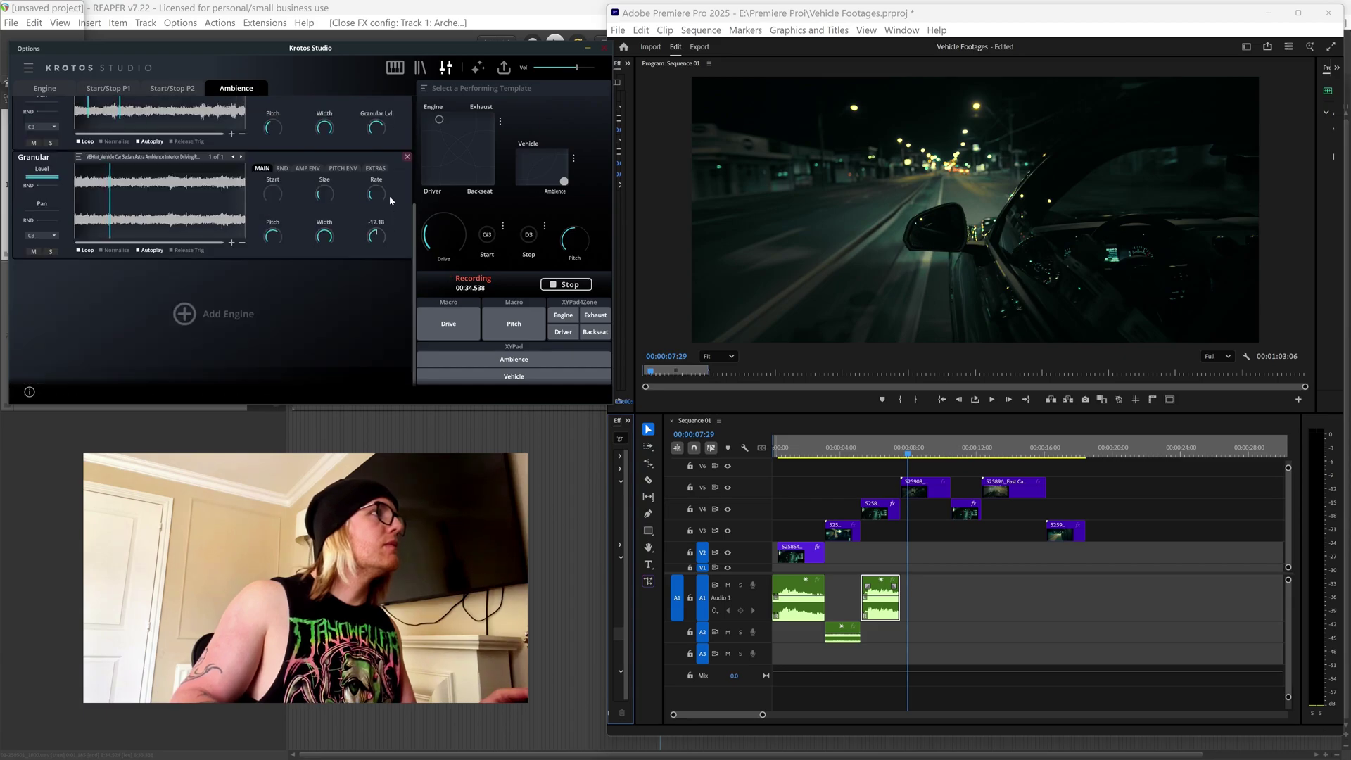
{"action": "scroll", "coordinate": [384, 168], "scroll_direction": "up", "scroll_amount": 2}
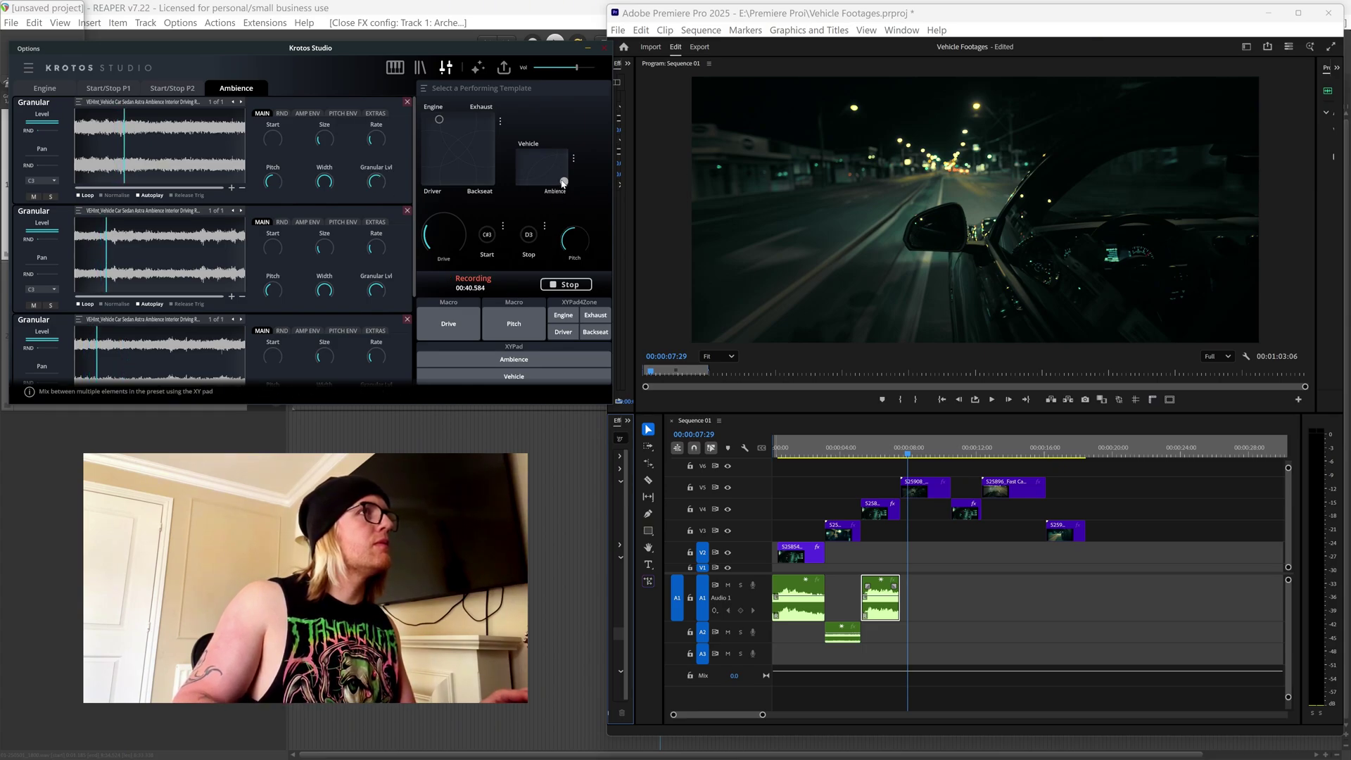
{"action": "left_click_drag", "start_coordinate": [563, 179], "coordinate": [564, 158]}
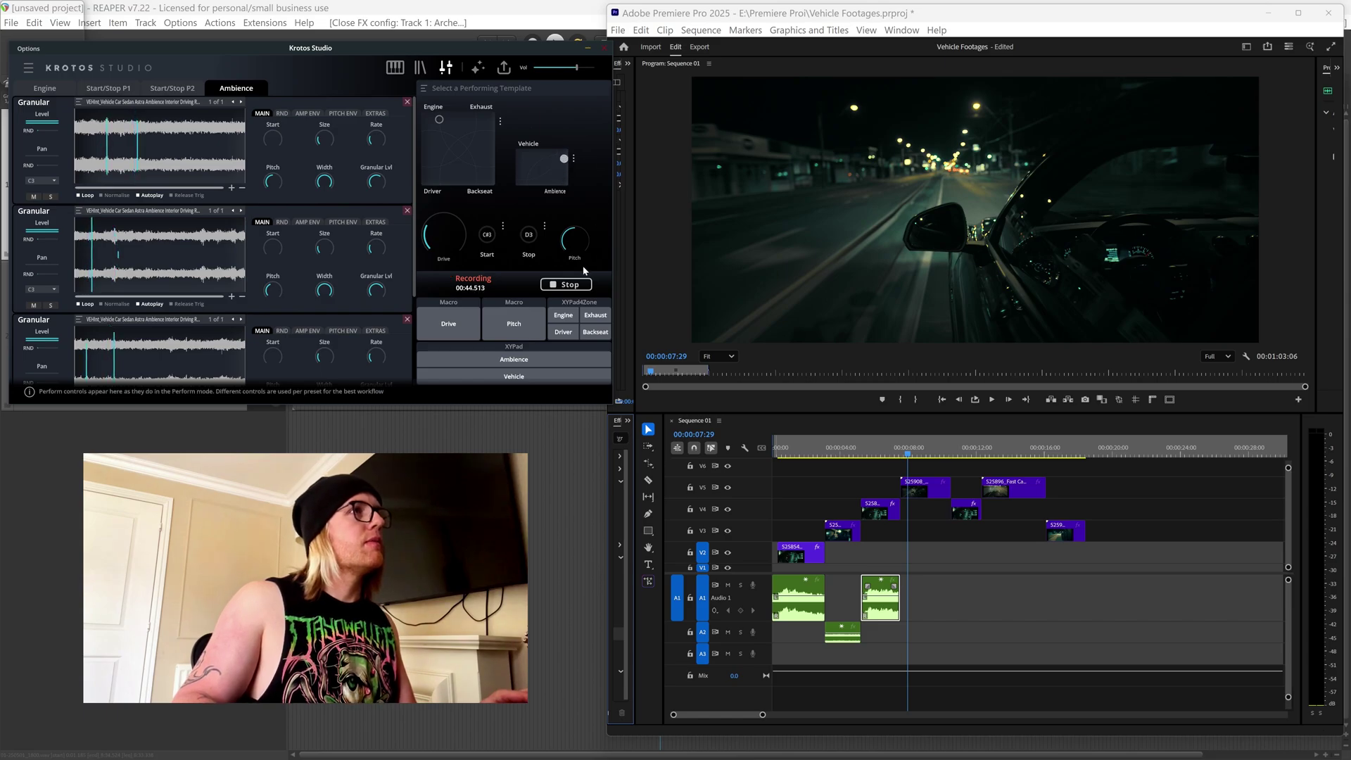
{"action": "left_click", "coordinate": [566, 285]}
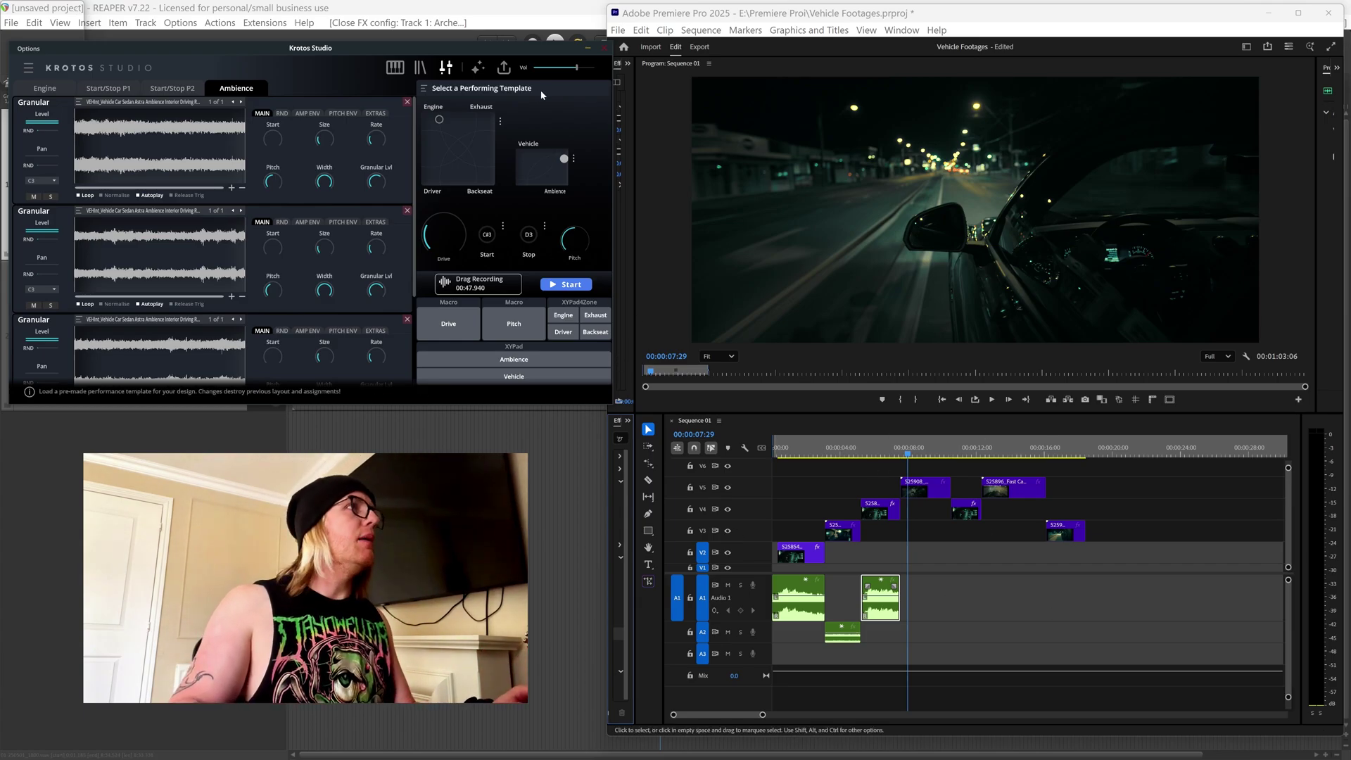
Step: Switch to performing the Sedan Opel preset, record a 22.6-second take, and begin another
{"action": "left_click", "coordinate": [397, 69]}
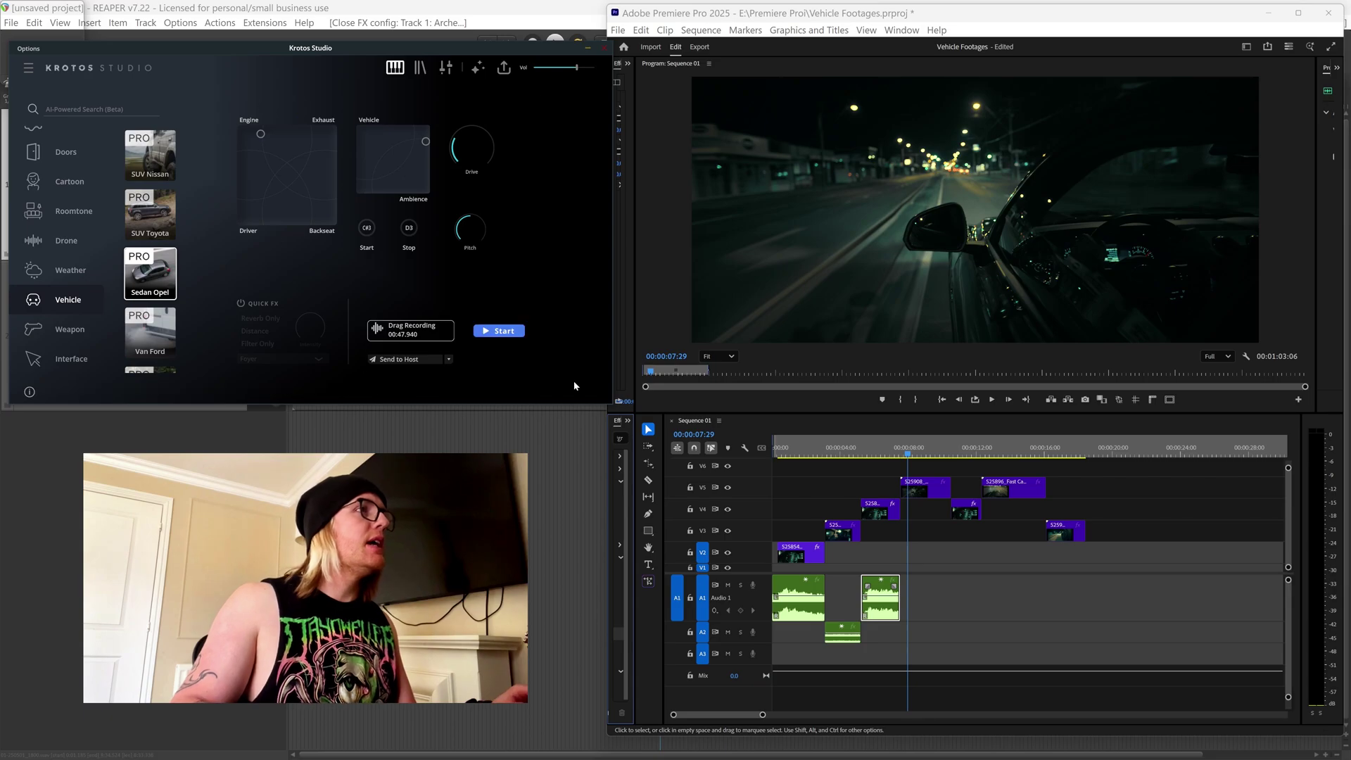
{"action": "left_click", "coordinate": [500, 330]}
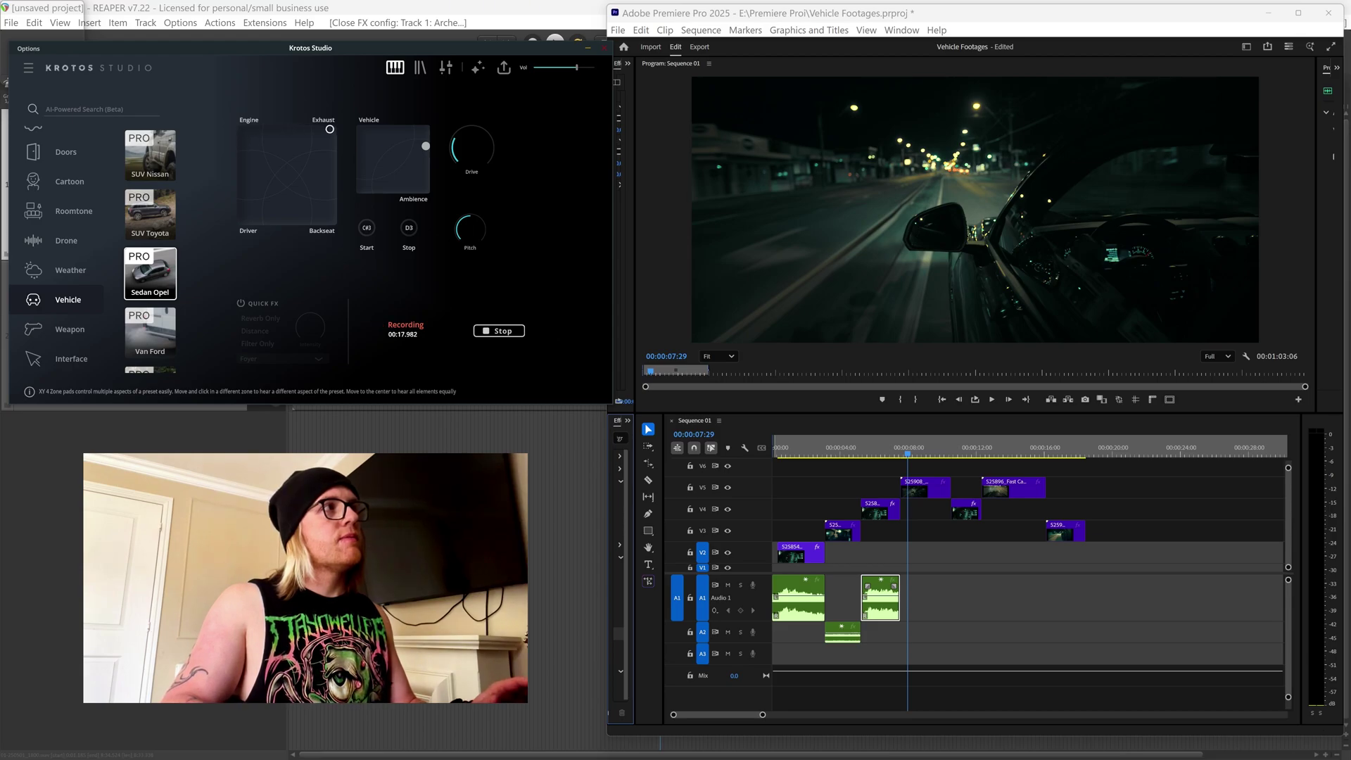
{"action": "left_click", "coordinate": [499, 331]}
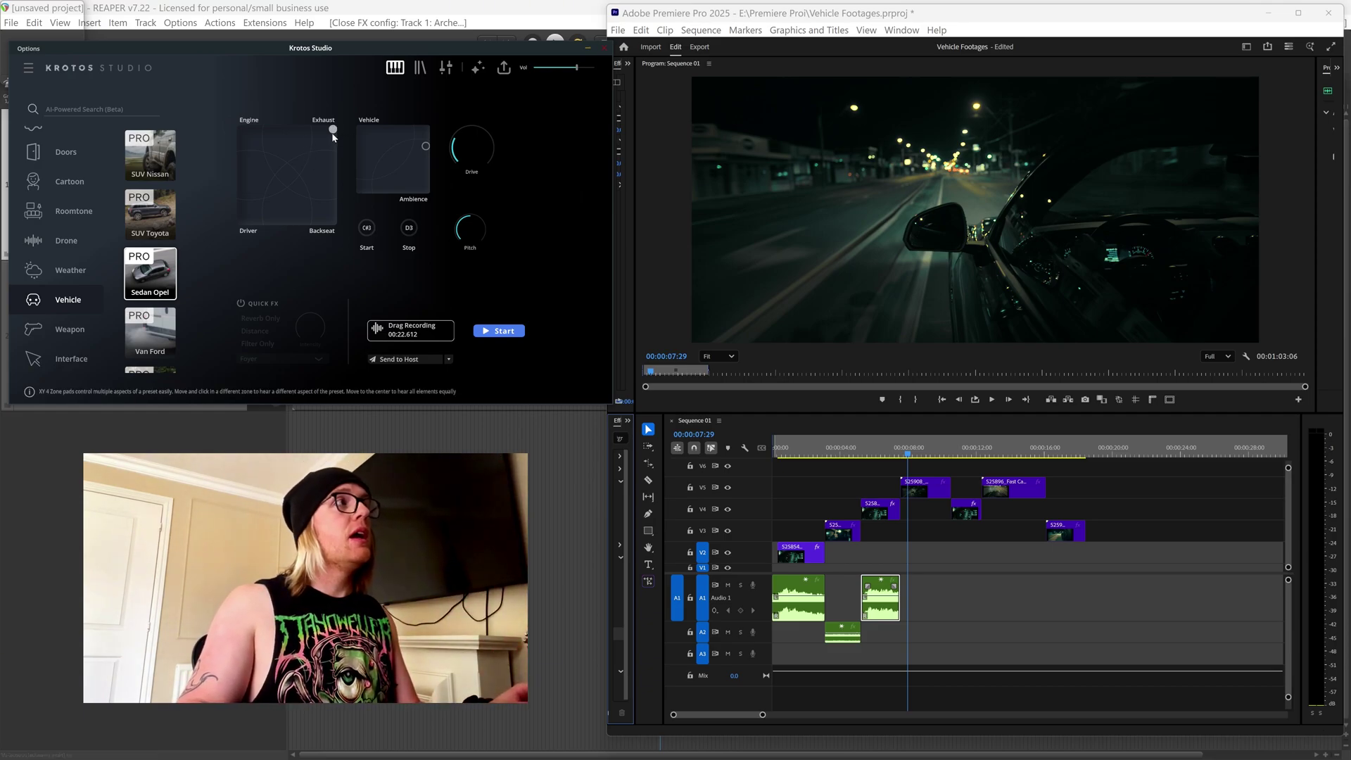
{"action": "left_click", "coordinate": [520, 332]}
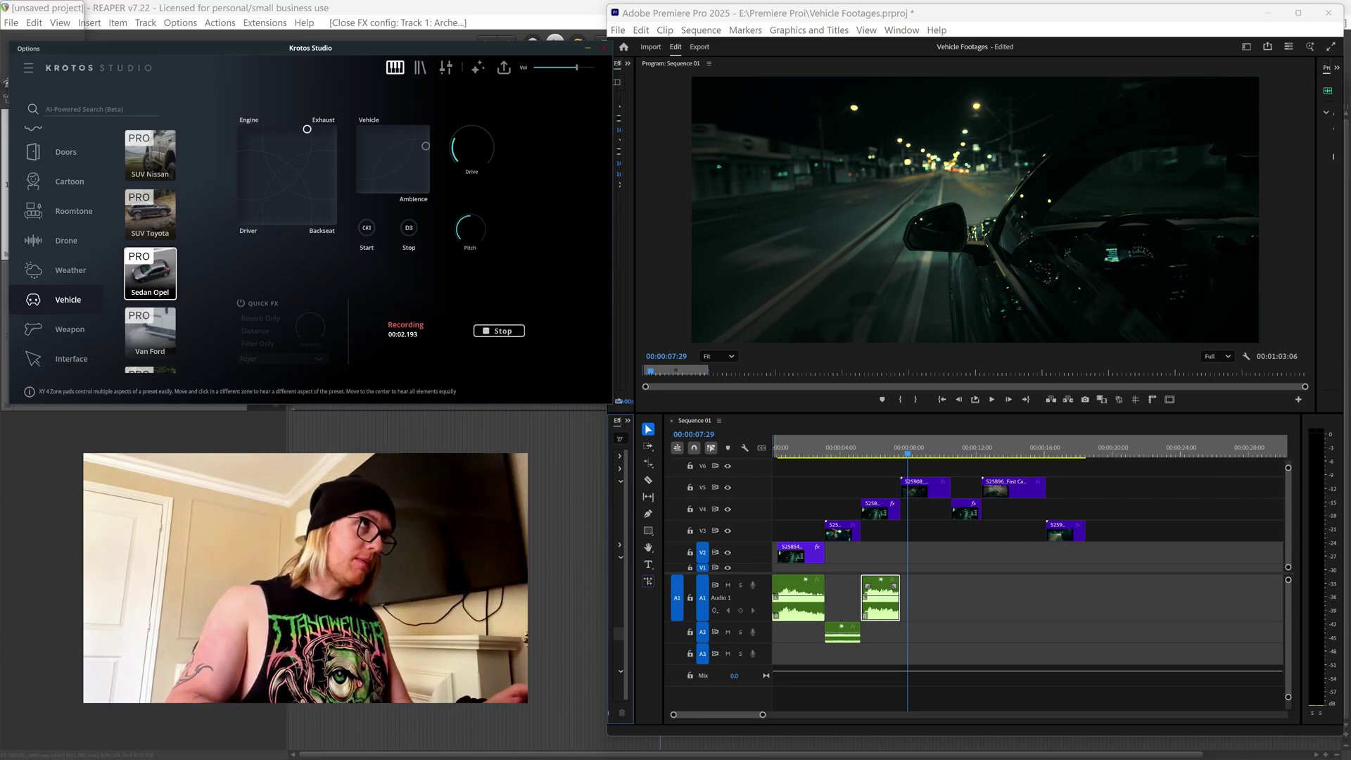
Step: Place the finished 12.6-second take on A2, trim its end to about 7.5–10.5 s, and play it
{"action": "left_click", "coordinate": [504, 334]}
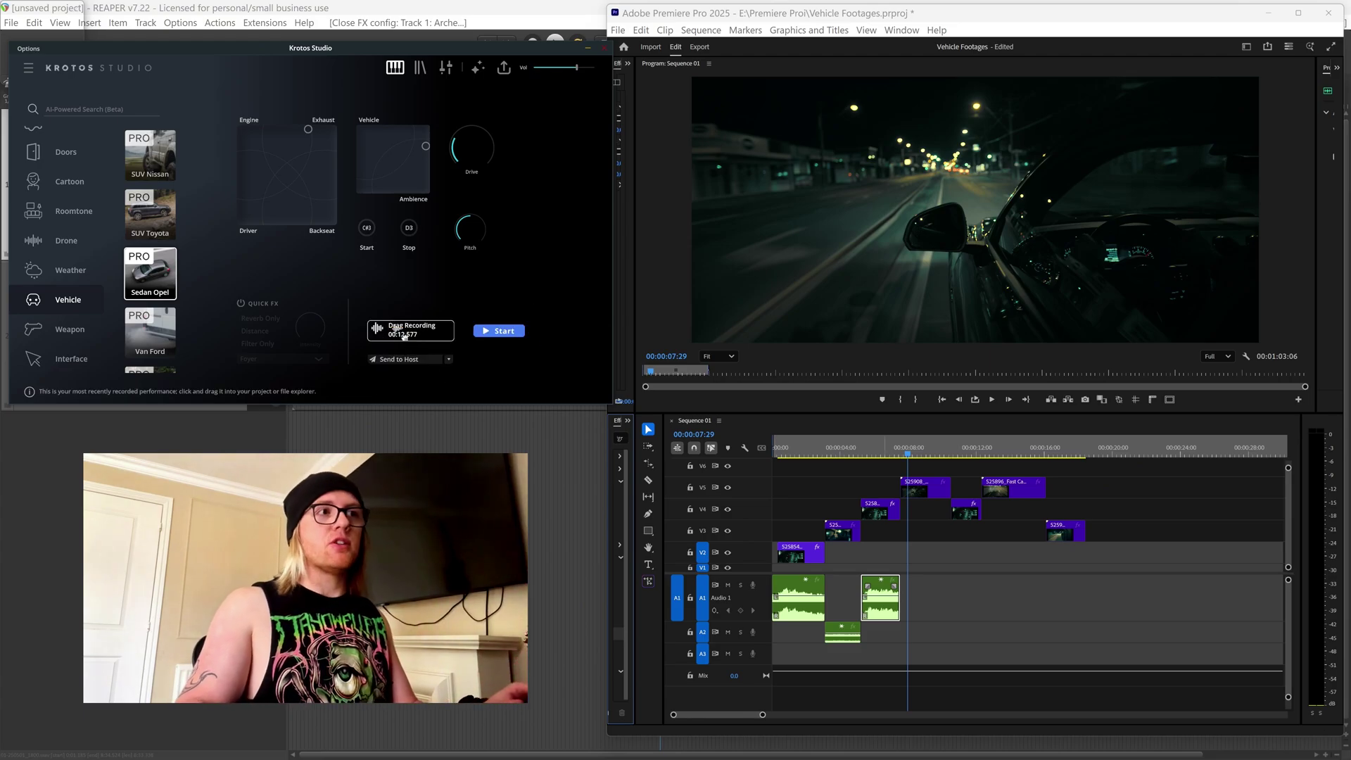
{"action": "left_click_drag", "start_coordinate": [404, 335], "coordinate": [967, 642]}
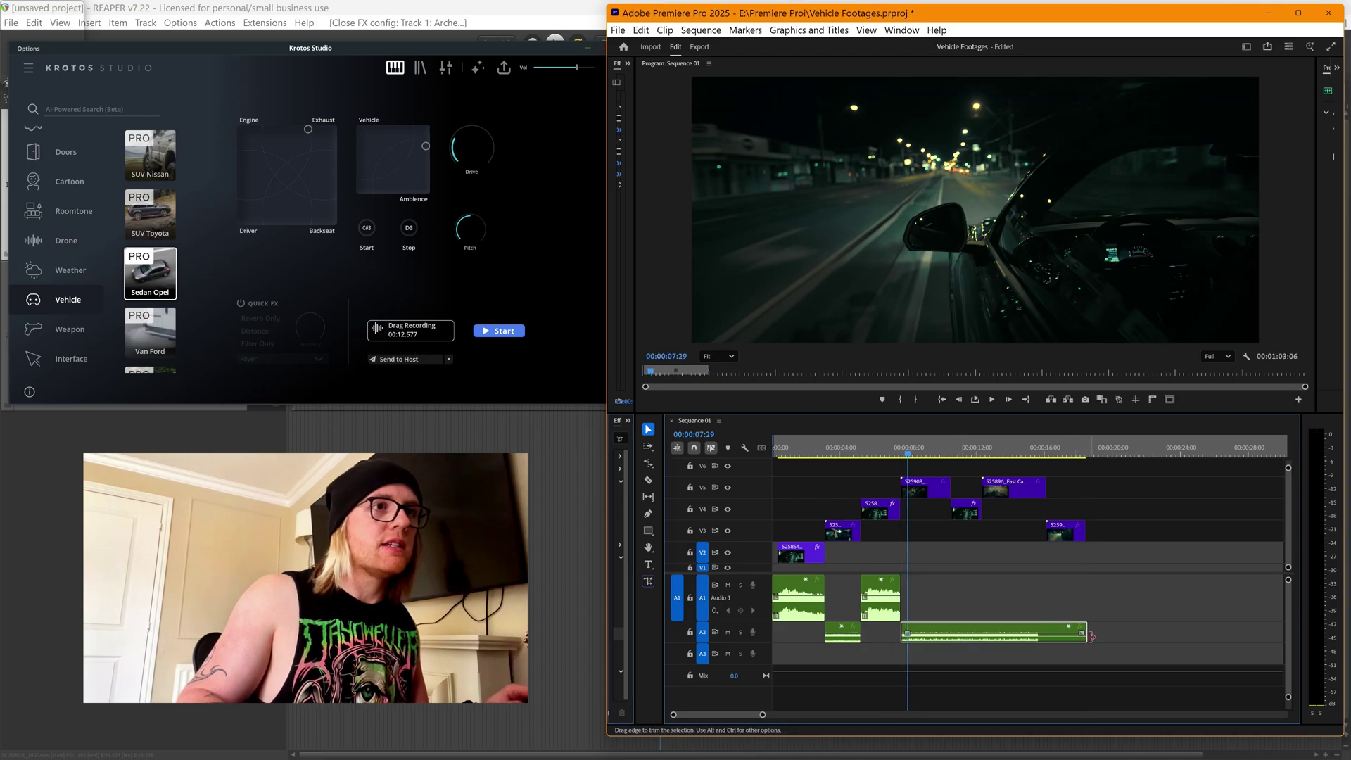
{"action": "left_click_drag", "start_coordinate": [1085, 632], "coordinate": [949, 637]}
{"action": "key", "text": "space"}
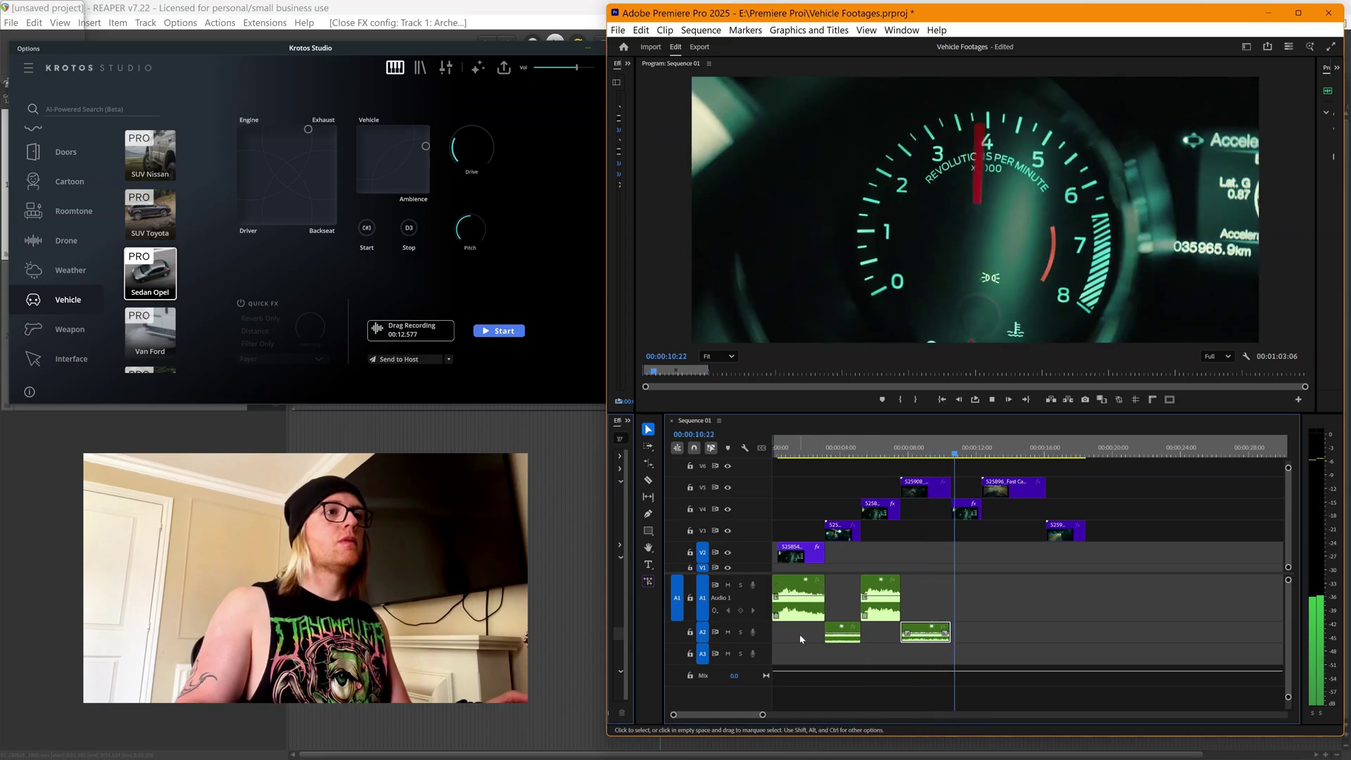
{"action": "key", "text": "space"}
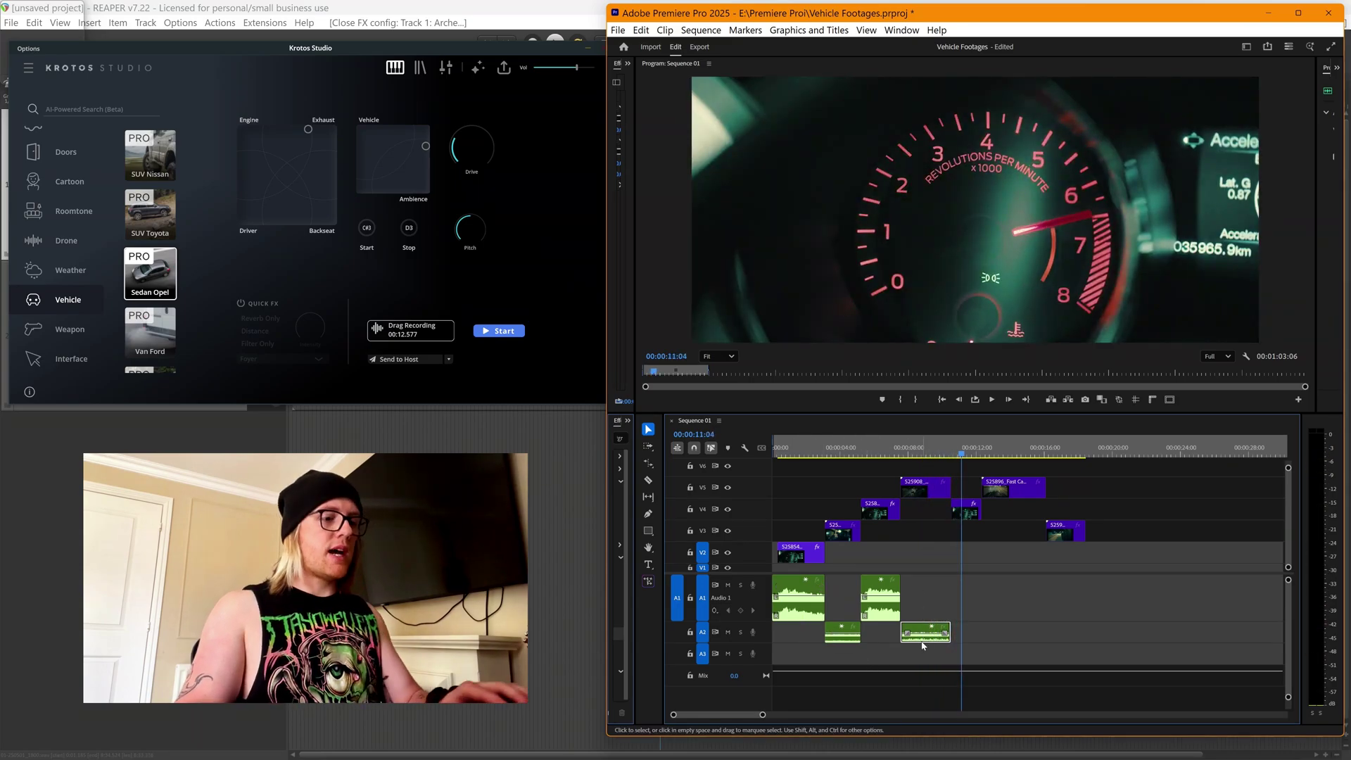
Step: Delete the A2 clip and start a test recording, lowering Drive to 0.16
{"action": "key", "text": "Delete"}
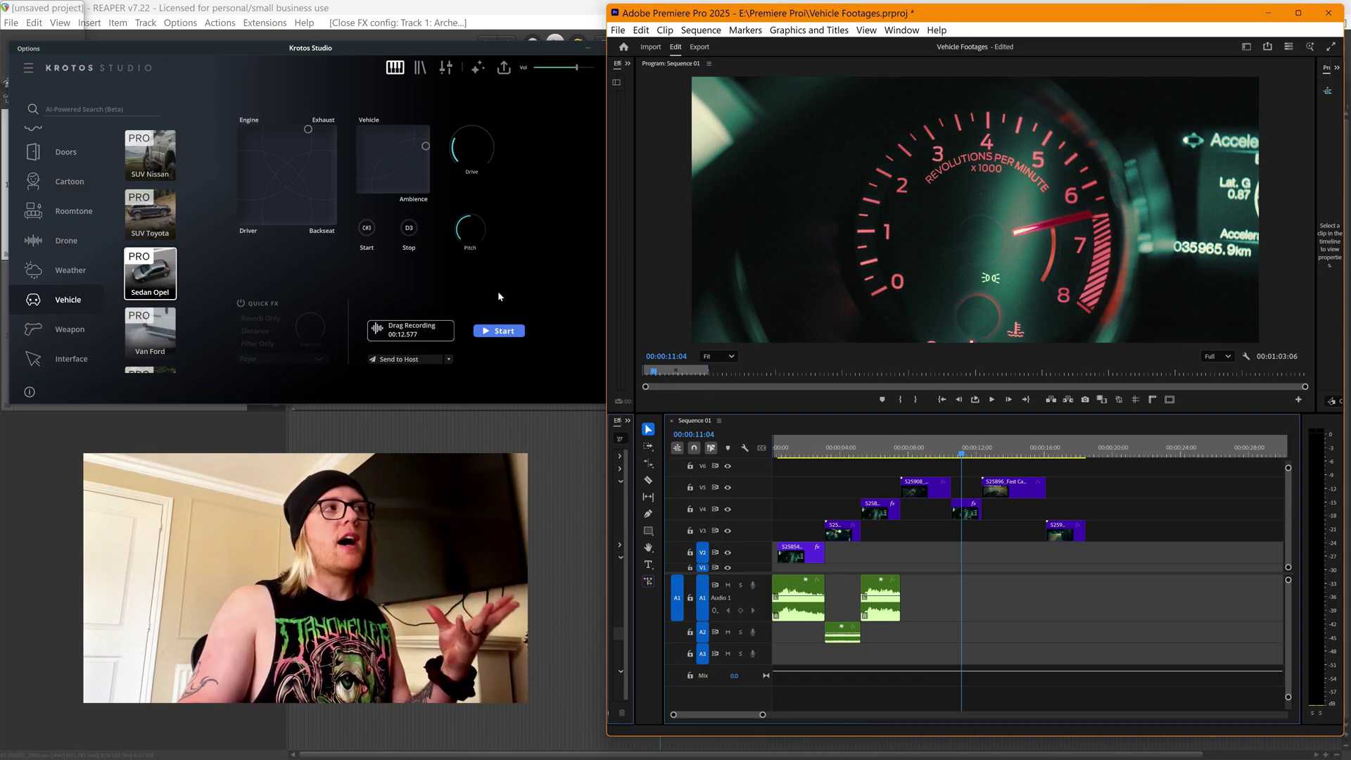
{"action": "left_click", "coordinate": [507, 336]}
{"action": "mouse_move", "coordinate": [462, 152]}
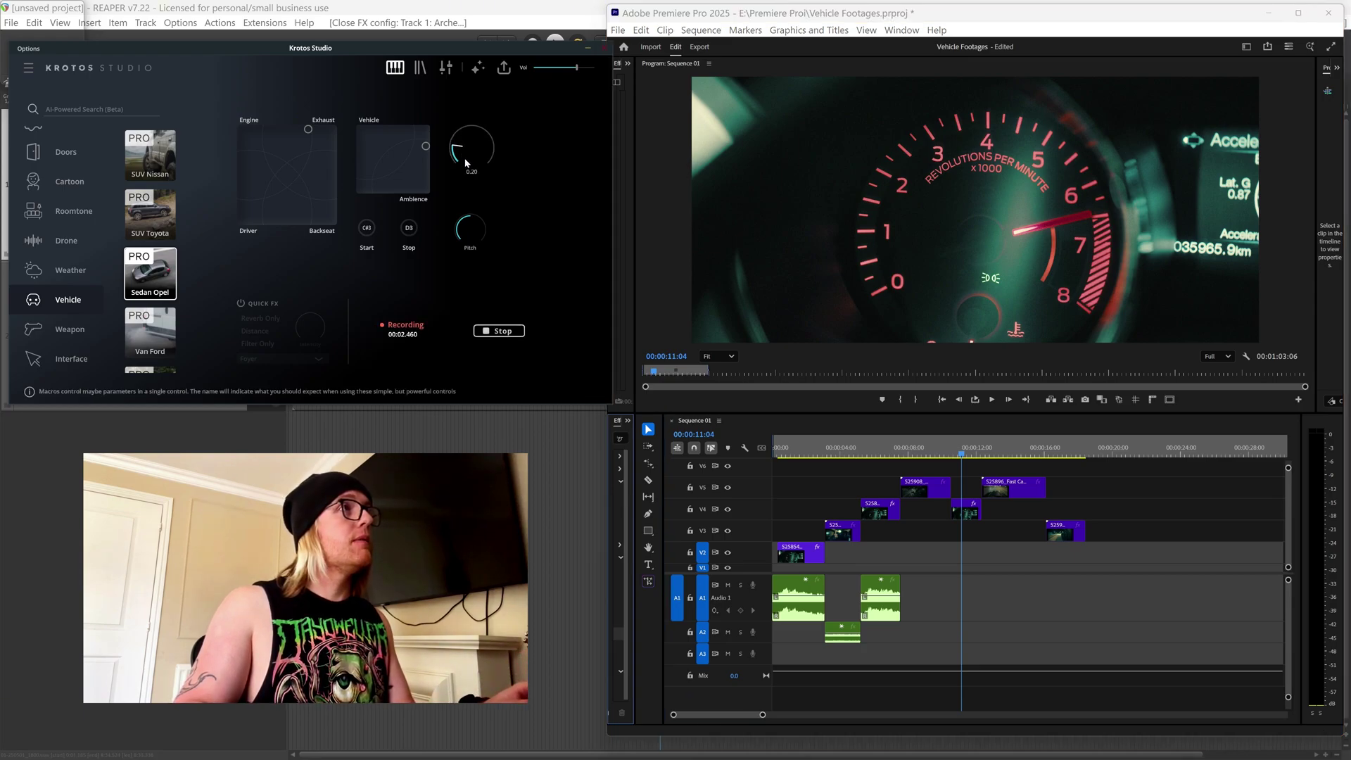
{"action": "left_click_drag", "start_coordinate": [464, 166], "coordinate": [463, 168]}
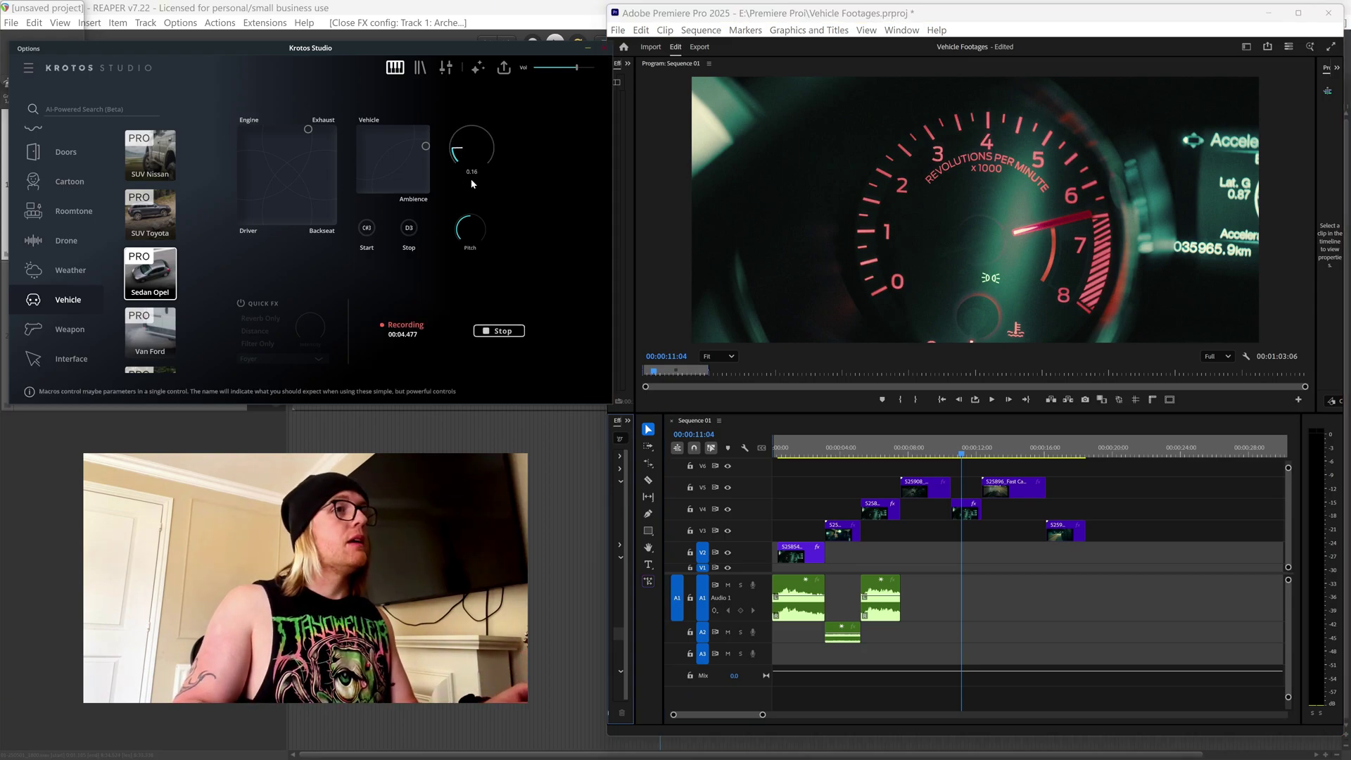
Step: Stop the test, then record a new take while the sequence plays from 00:00:07:22
{"action": "left_click", "coordinate": [499, 331]}
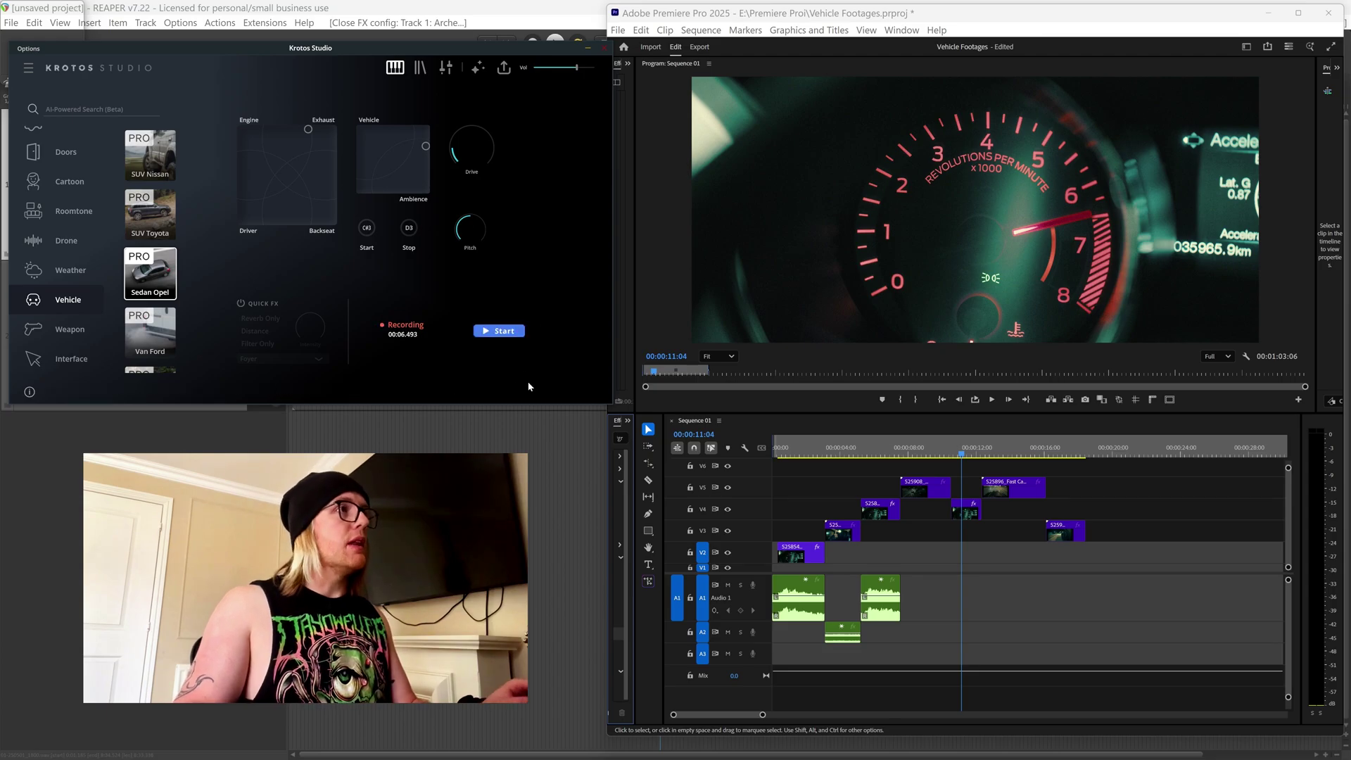
{"action": "left_click", "coordinate": [905, 453]}
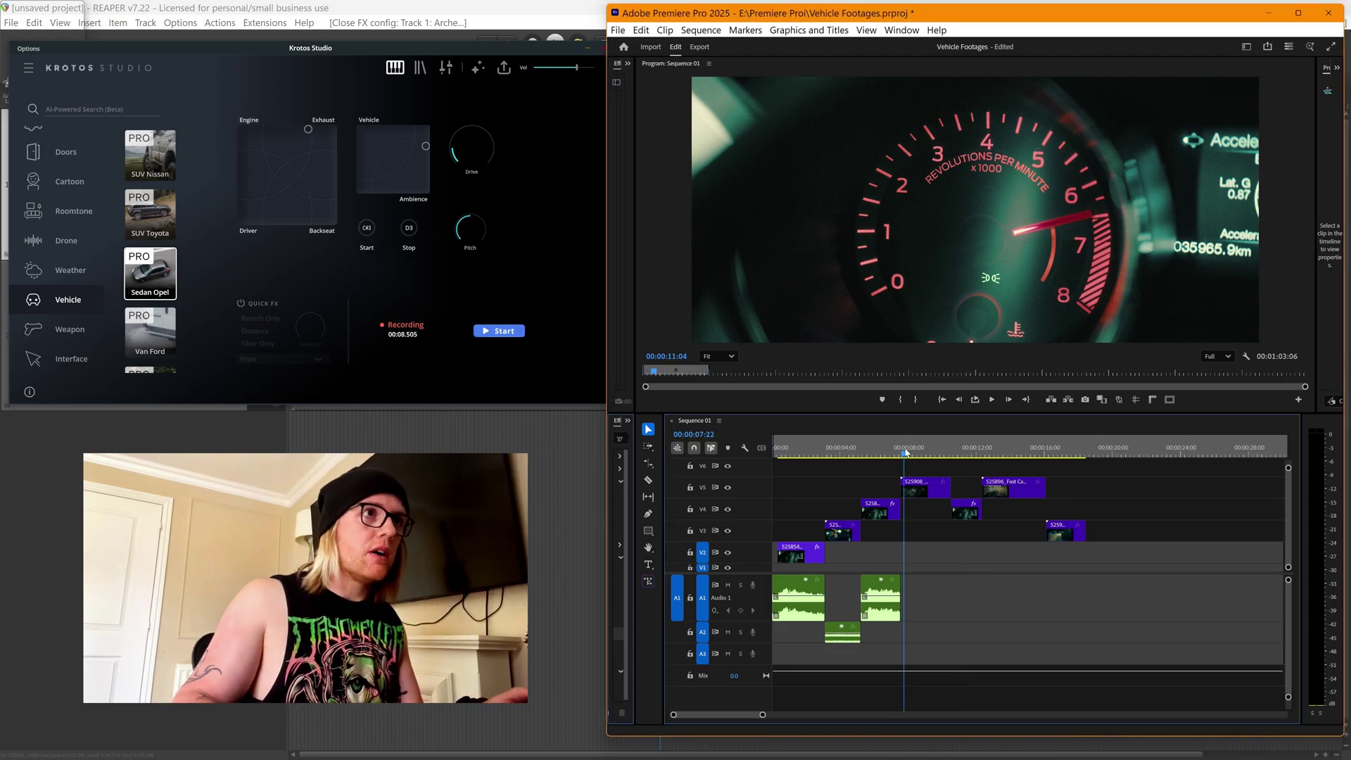
{"action": "key", "text": "space"}
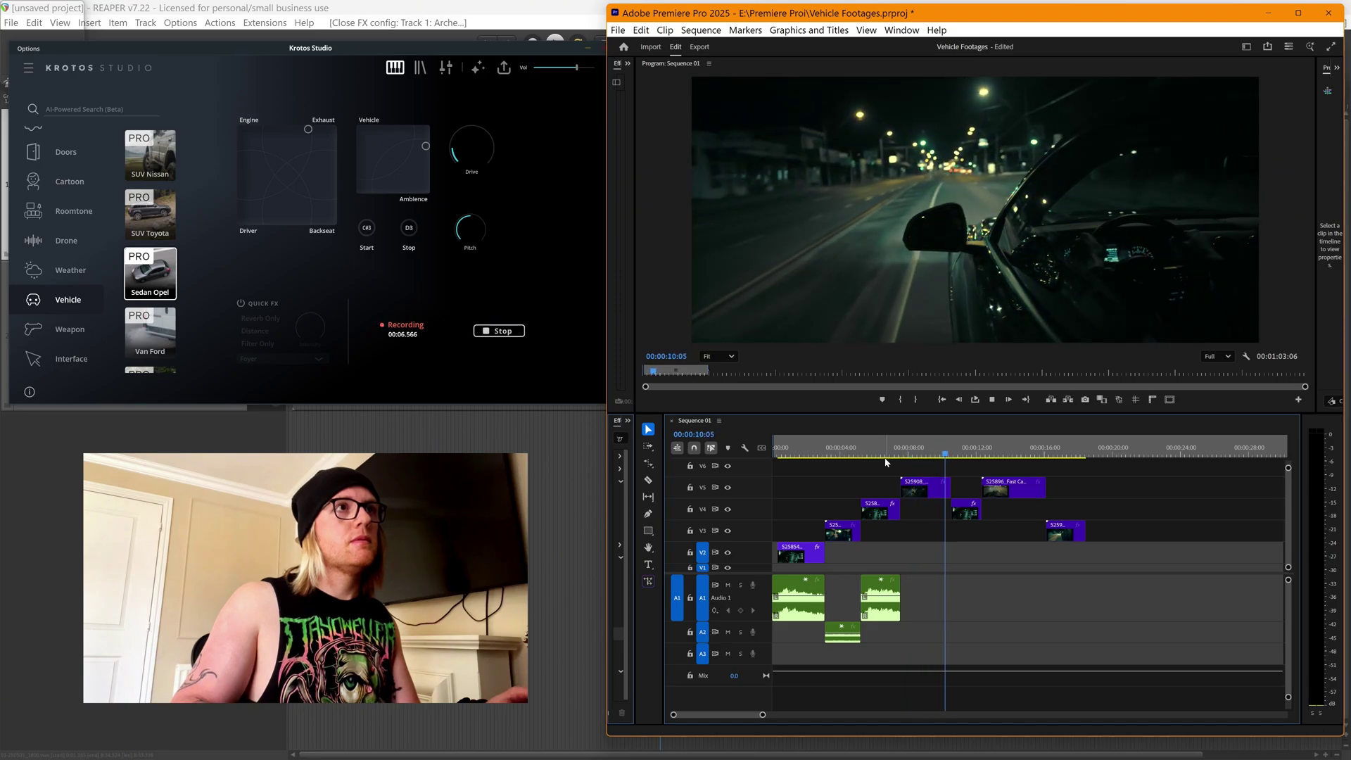
Step: Stop the 11.5-second take, place it on Audio 1 after the second clip, and trim it shorter
{"action": "key", "text": "space"}
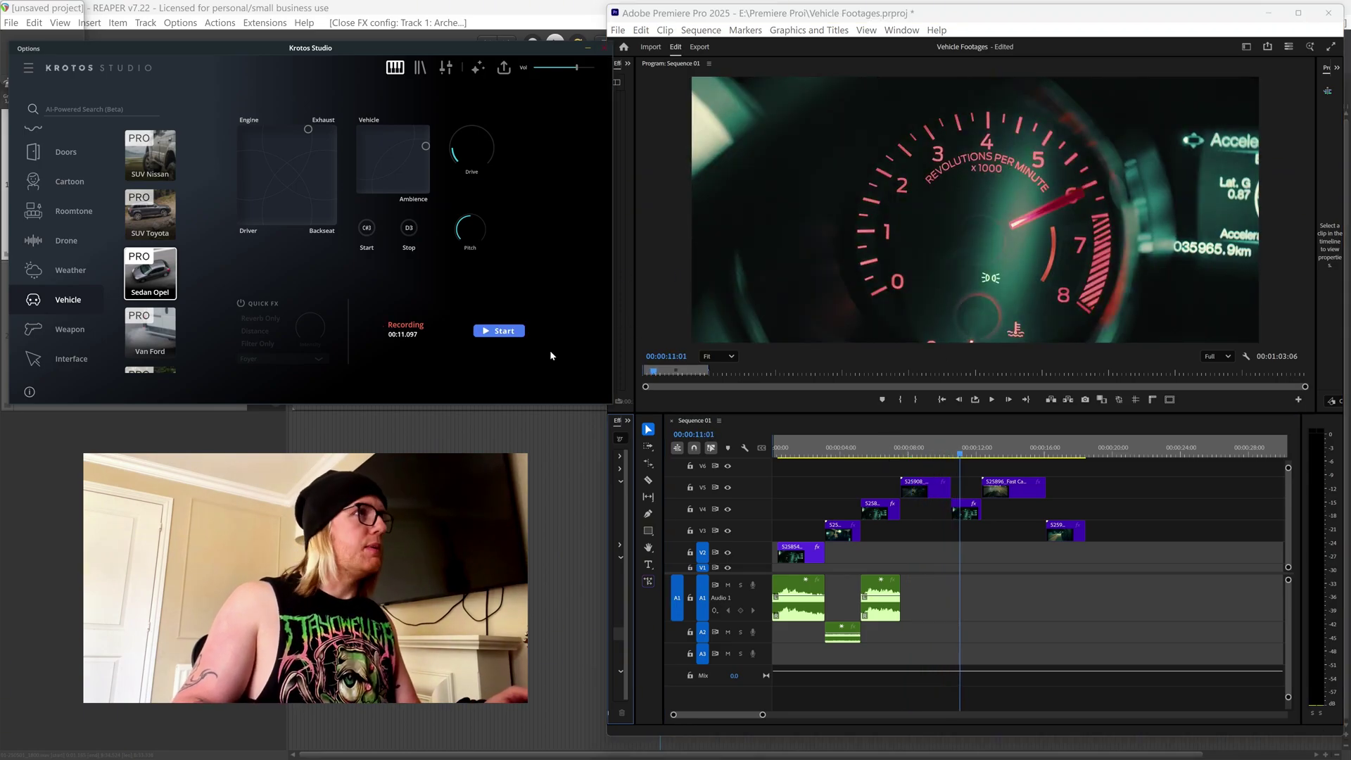
{"action": "left_click_drag", "start_coordinate": [416, 331], "coordinate": [975, 489]}
{"action": "left_click_drag", "start_coordinate": [942, 556], "coordinate": [1011, 613]}
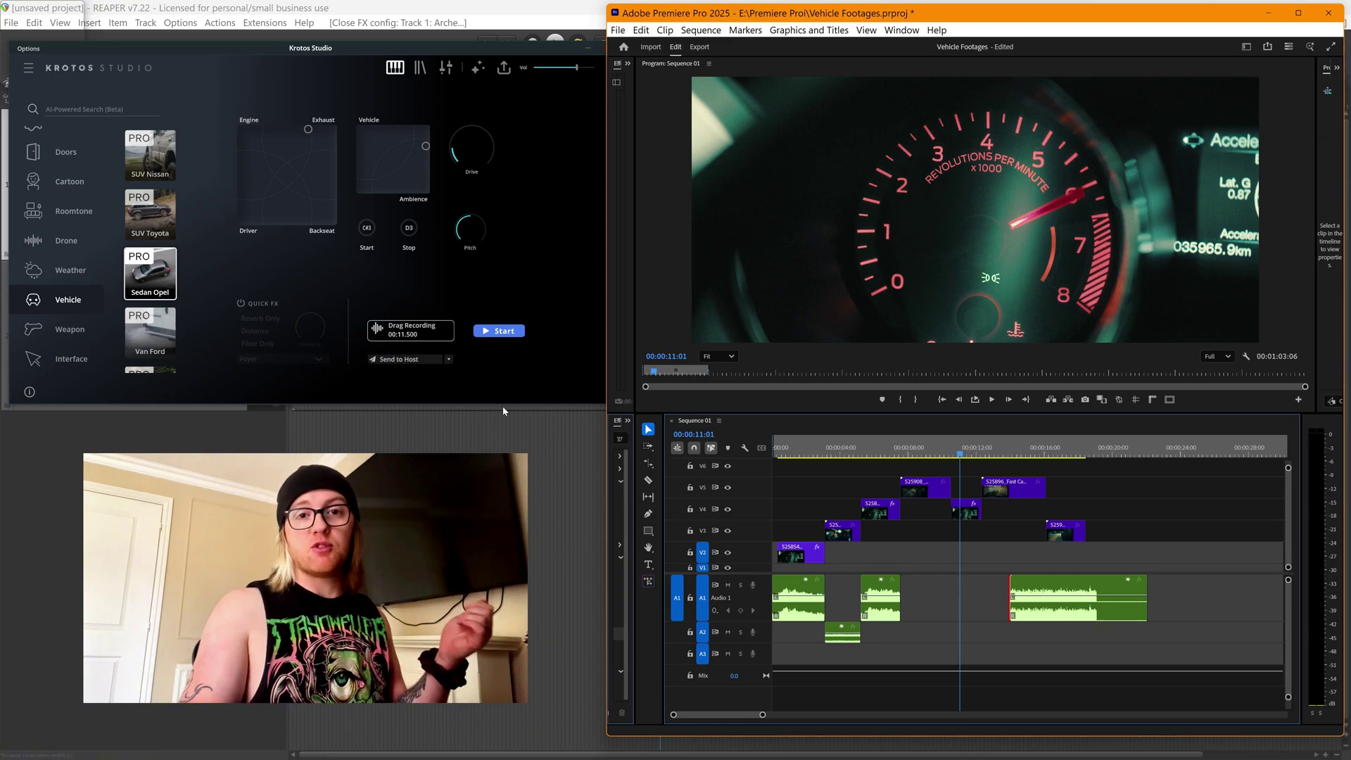
{"action": "left_click_drag", "start_coordinate": [1076, 621], "coordinate": [1031, 608]}
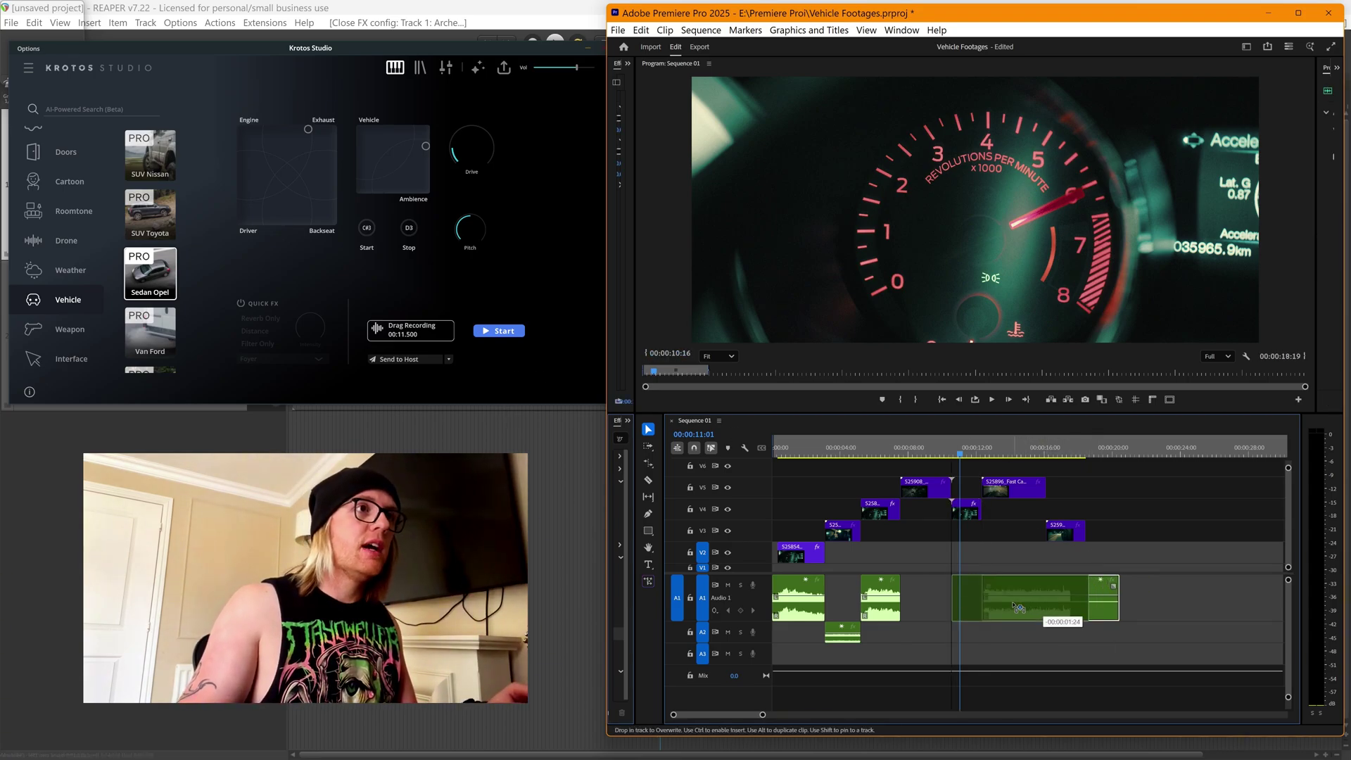
{"action": "left_click_drag", "start_coordinate": [1018, 607], "coordinate": [951, 603]}
Step: Review the sync by playing from about 7 seconds and again from 00:00:10:22
{"action": "left_click", "coordinate": [881, 458]}
{"action": "key", "text": "space"}
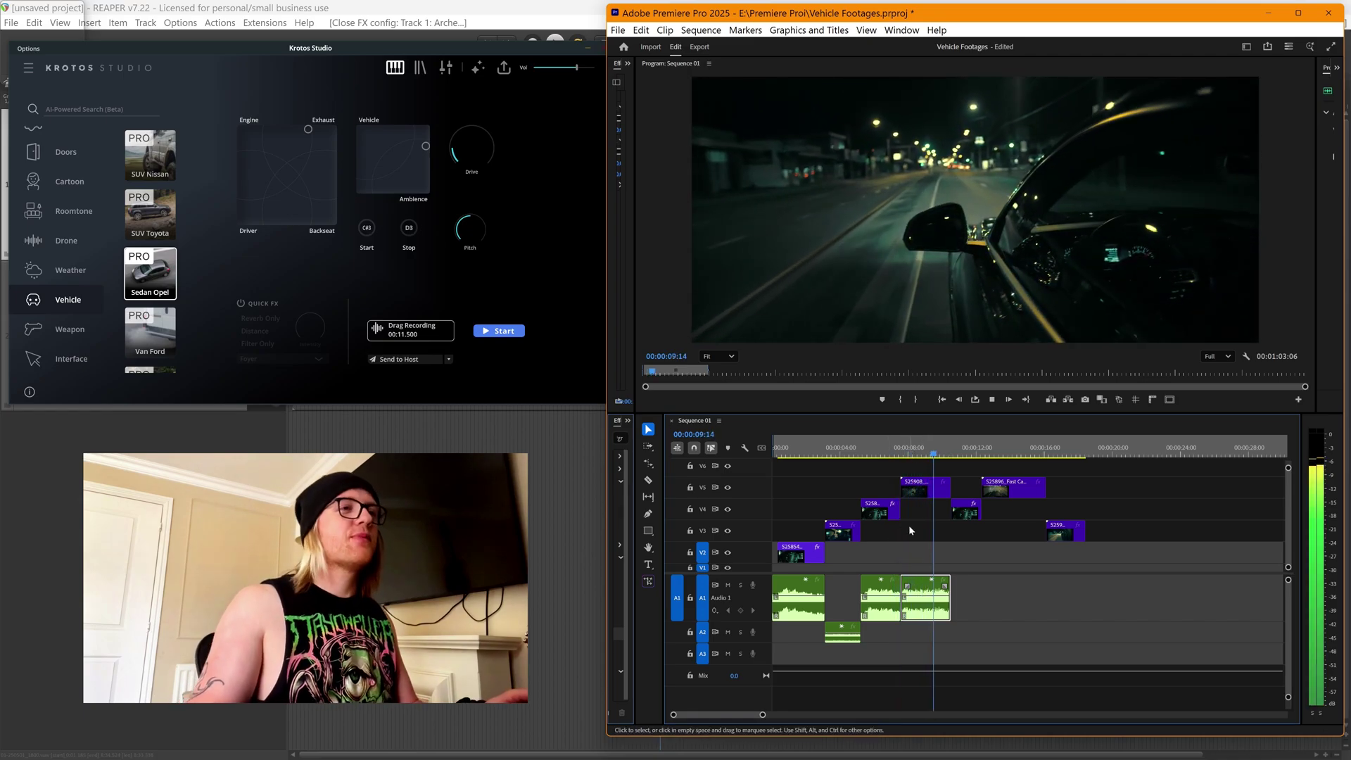
{"action": "key", "text": "space"}
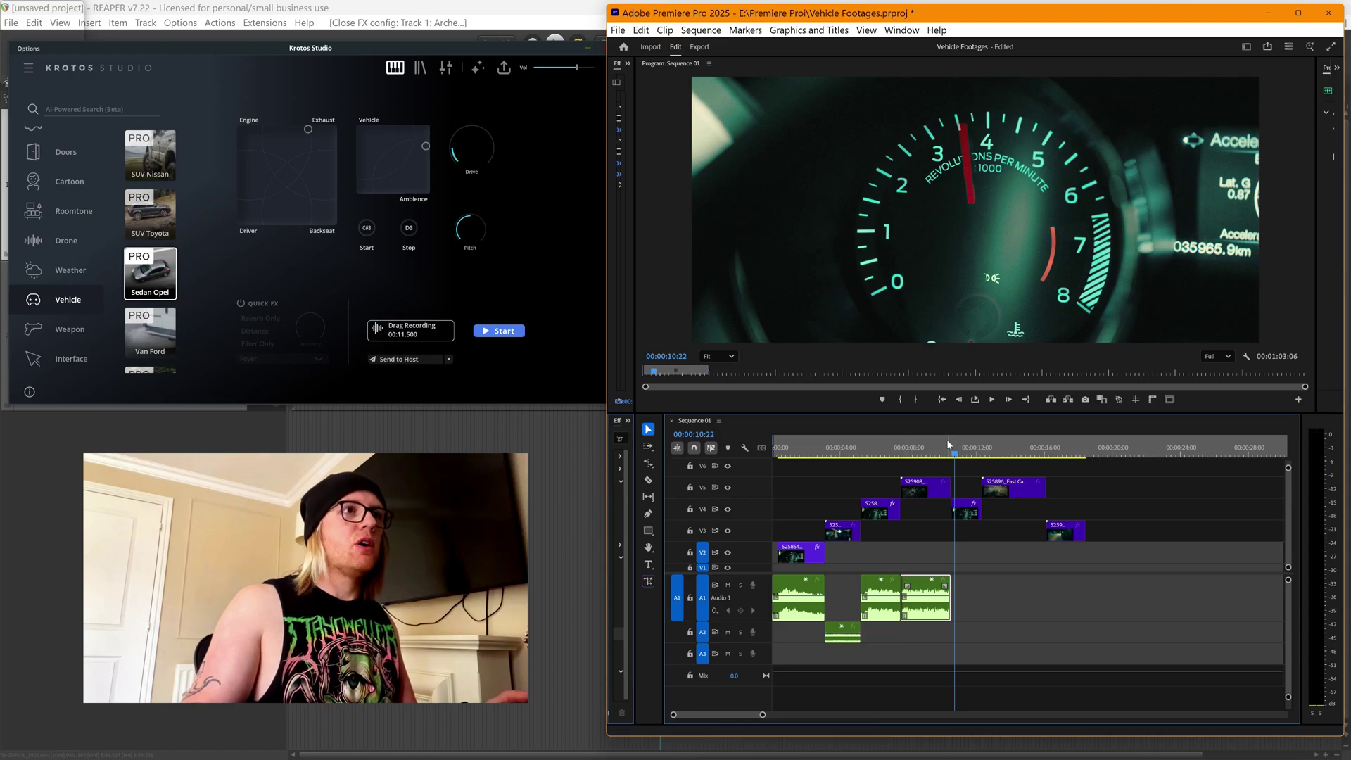
{"action": "key", "text": "space"}
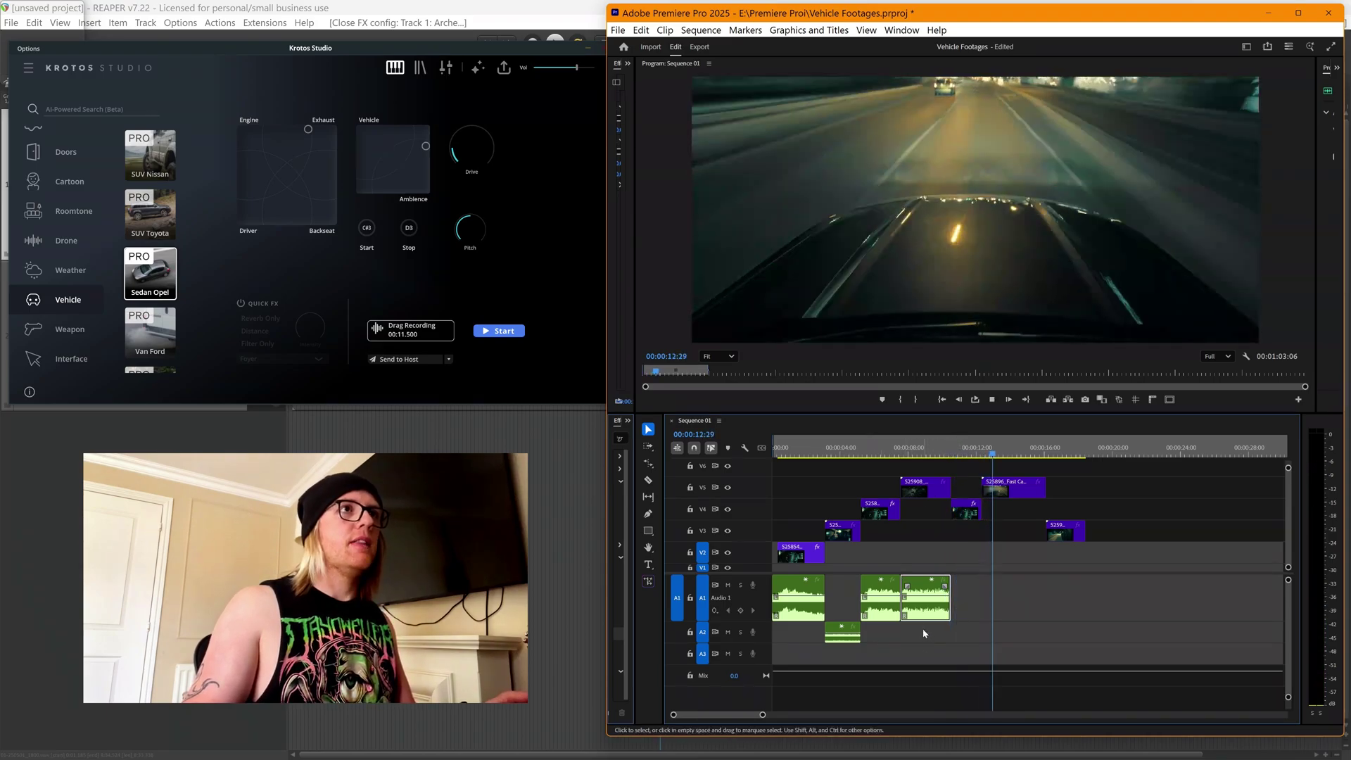
{"action": "key", "text": "space"}
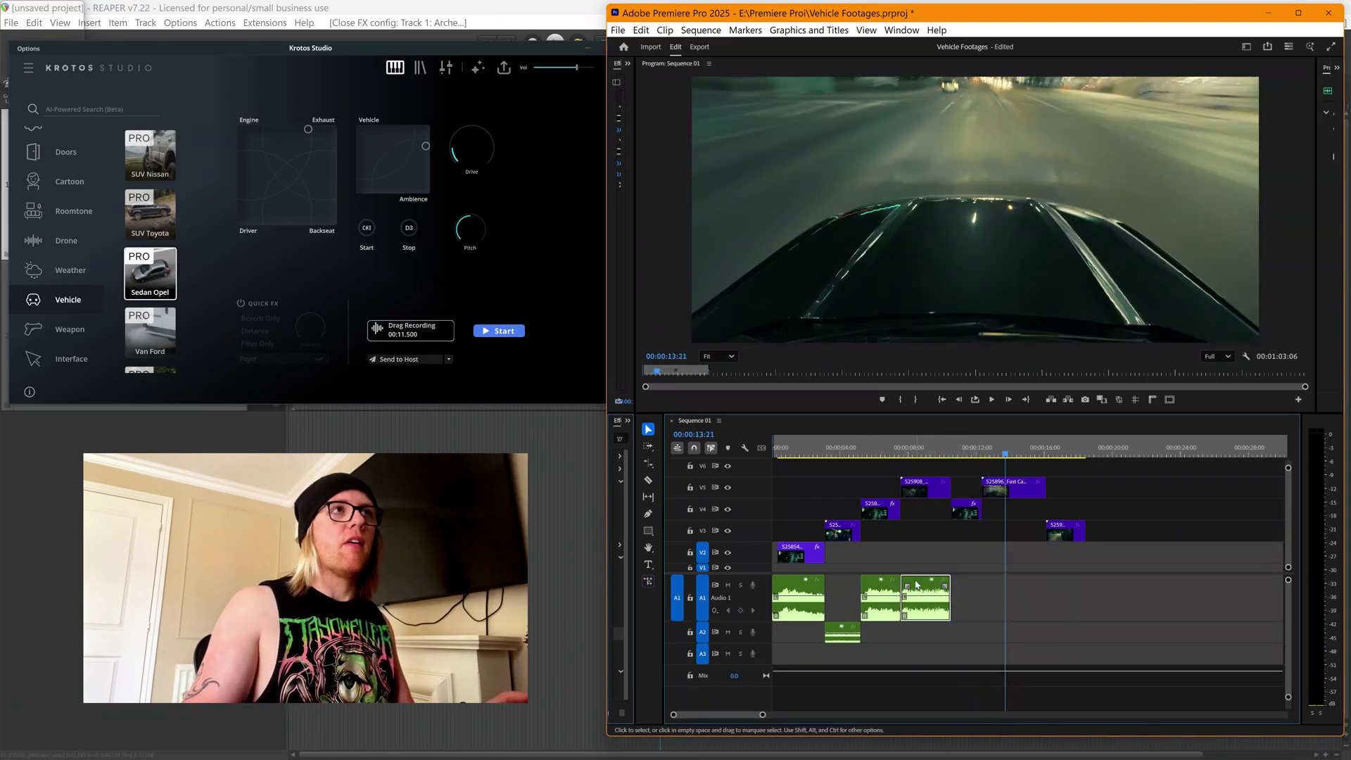
Step: Start a new synced recording from 00:00:10:16 and open the Granular engine editor
{"action": "key", "text": "Up"}
{"action": "left_click", "coordinate": [499, 331]}
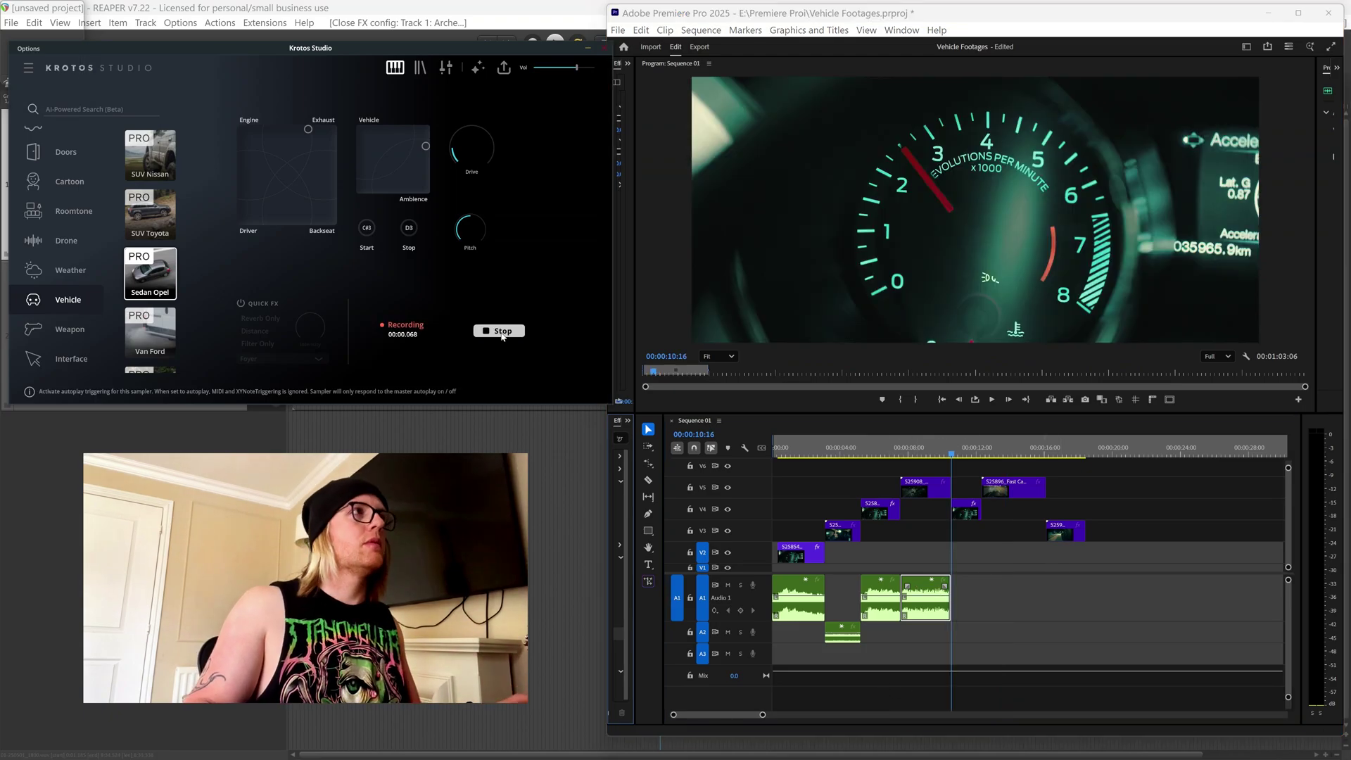
{"action": "left_click", "coordinate": [423, 68]}
{"action": "left_click", "coordinate": [446, 66]}
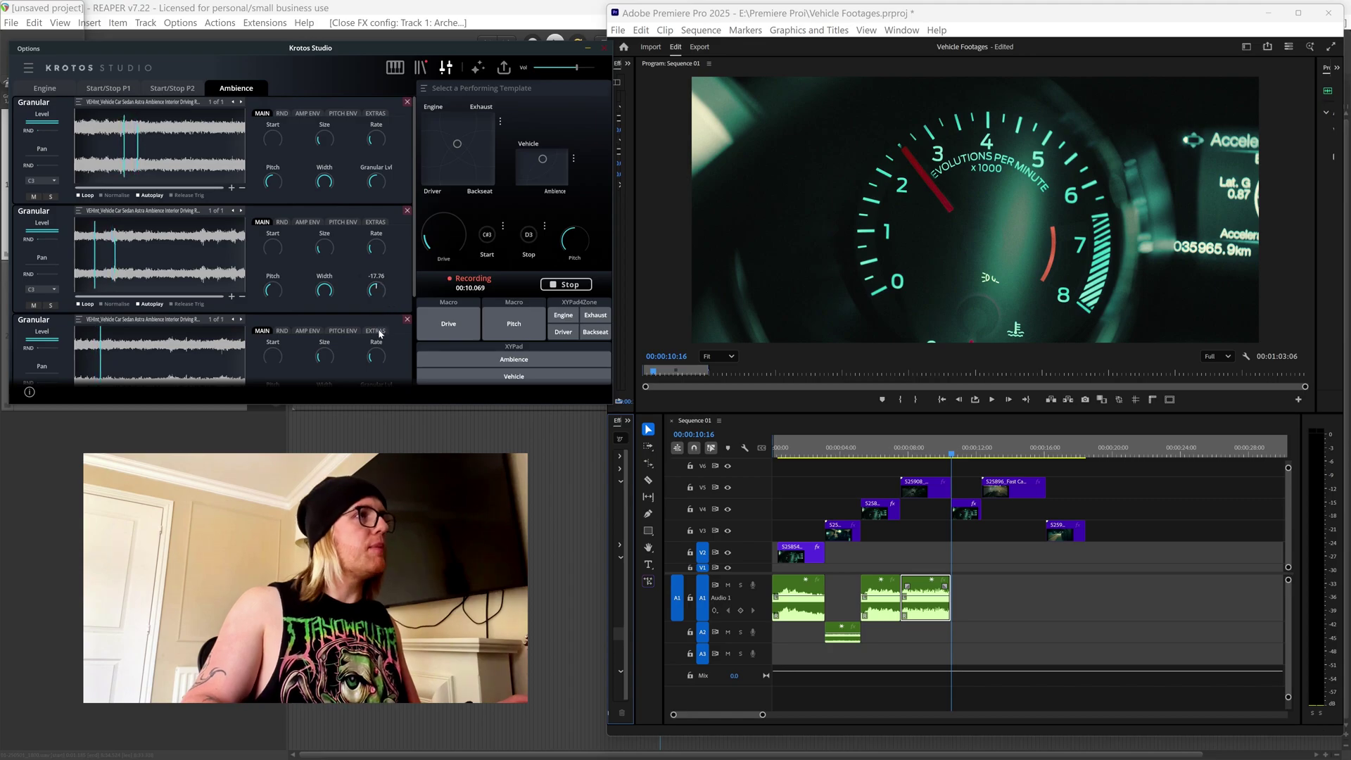
Step: Return from the Granular editor to the Sedan Opel Engine and Vehicle performance pads
{"action": "scroll", "coordinate": [383, 332], "scroll_direction": "down", "scroll_amount": 5}
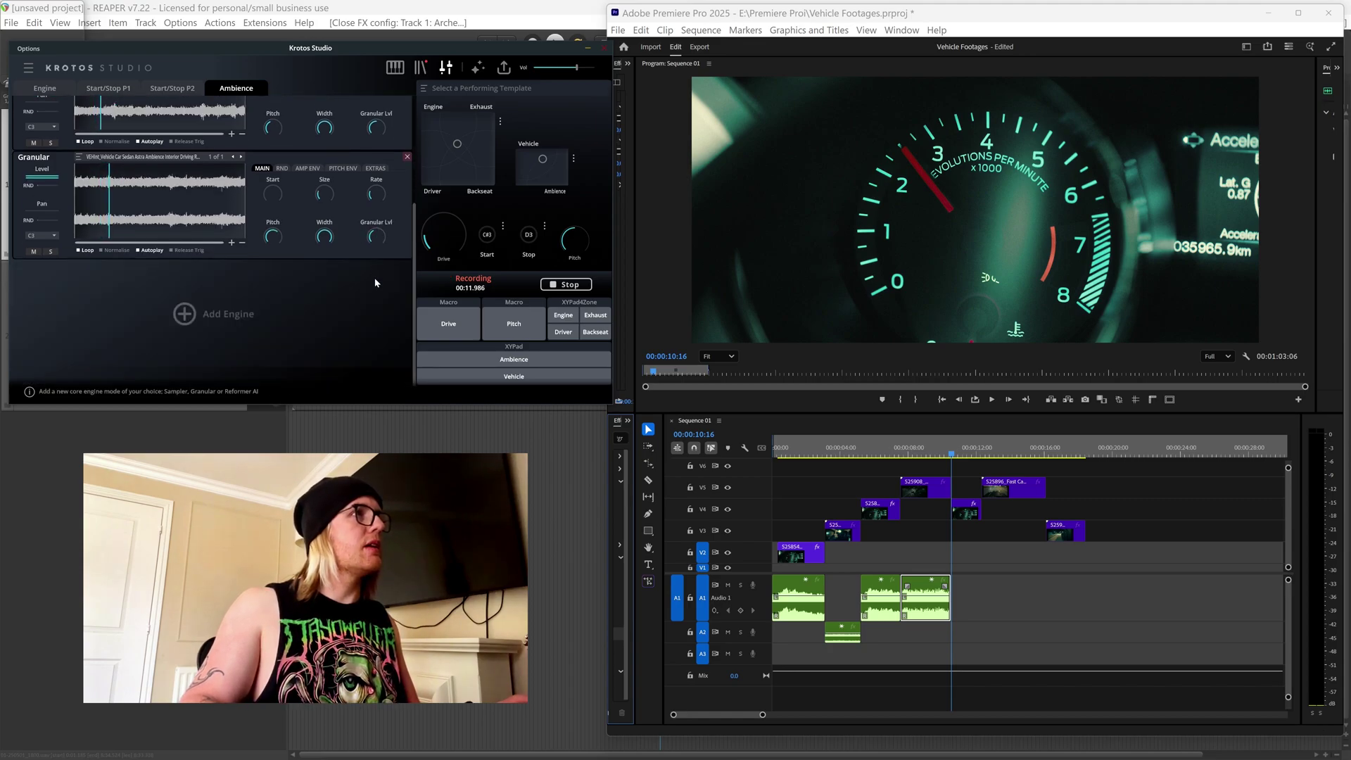
{"action": "scroll", "coordinate": [383, 189], "scroll_direction": "up", "scroll_amount": 3}
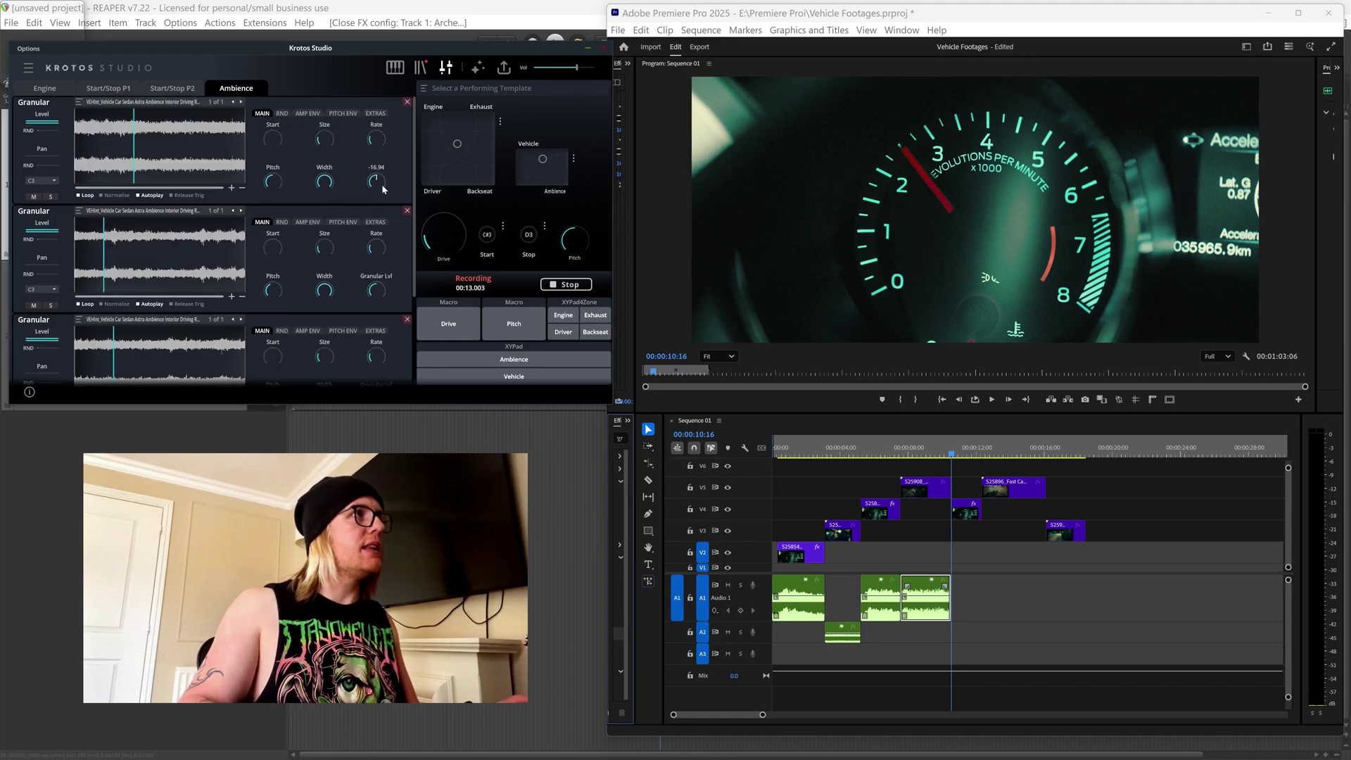
{"action": "left_click", "coordinate": [409, 71]}
{"action": "left_click", "coordinate": [402, 112]}
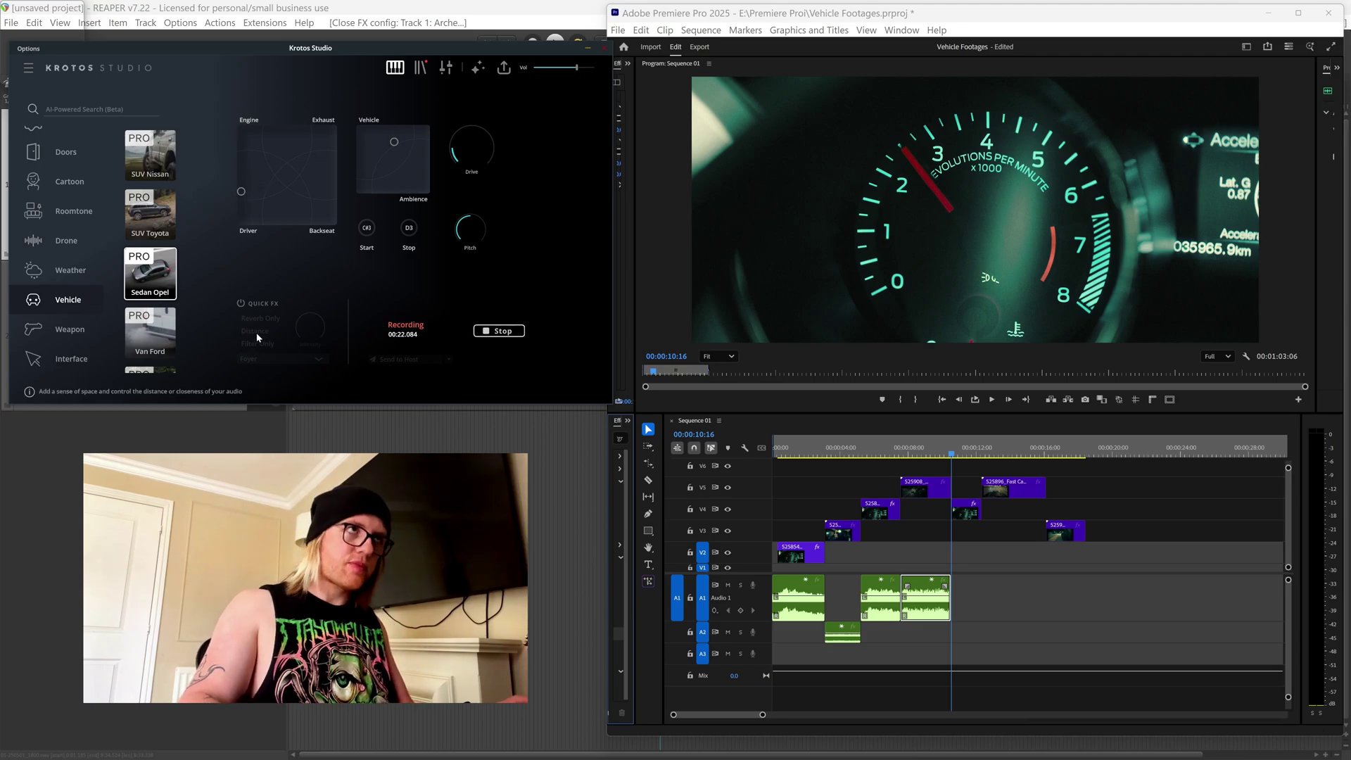
Step: Preview the sequence, jump back to 00:00:10:07, and lower Drive to 0.32 while performing
{"action": "left_click", "coordinate": [964, 465]}
{"action": "key", "text": "space"}
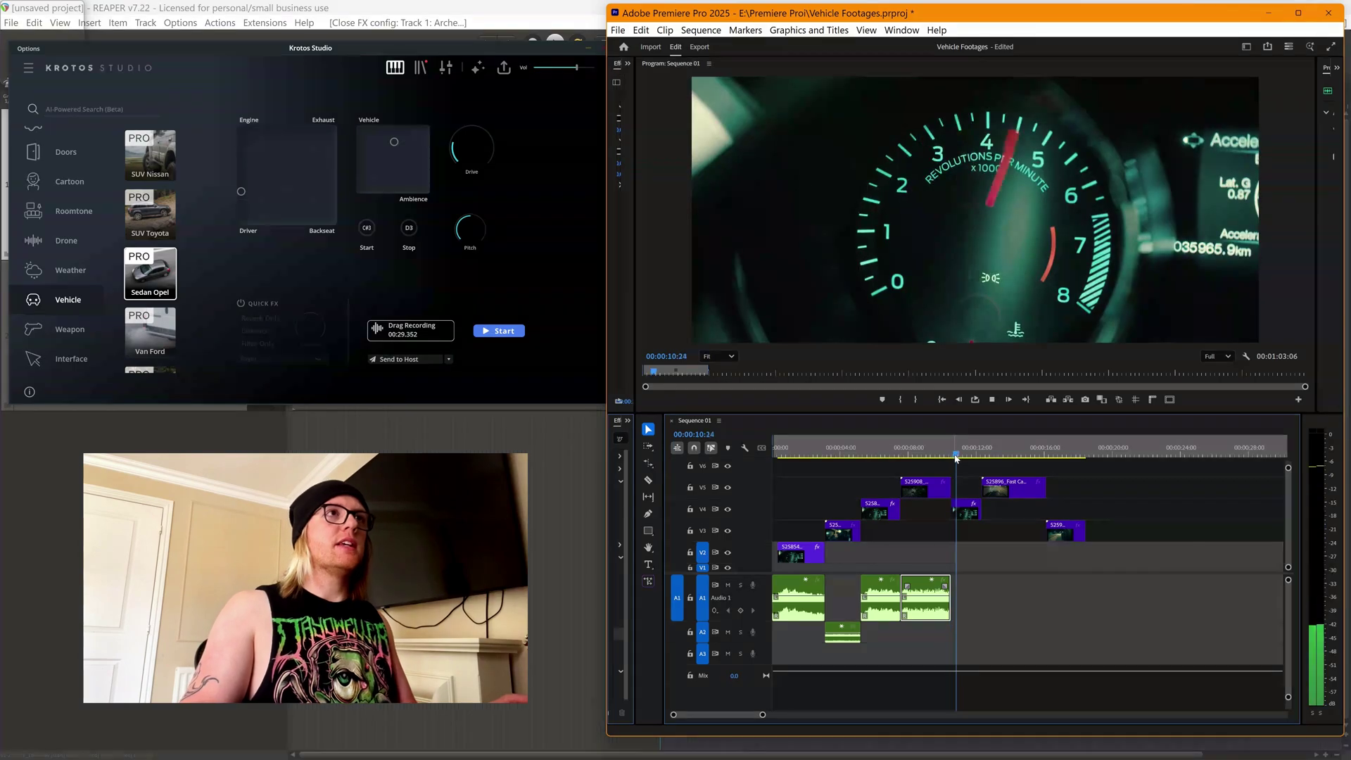
{"action": "key", "text": "space"}
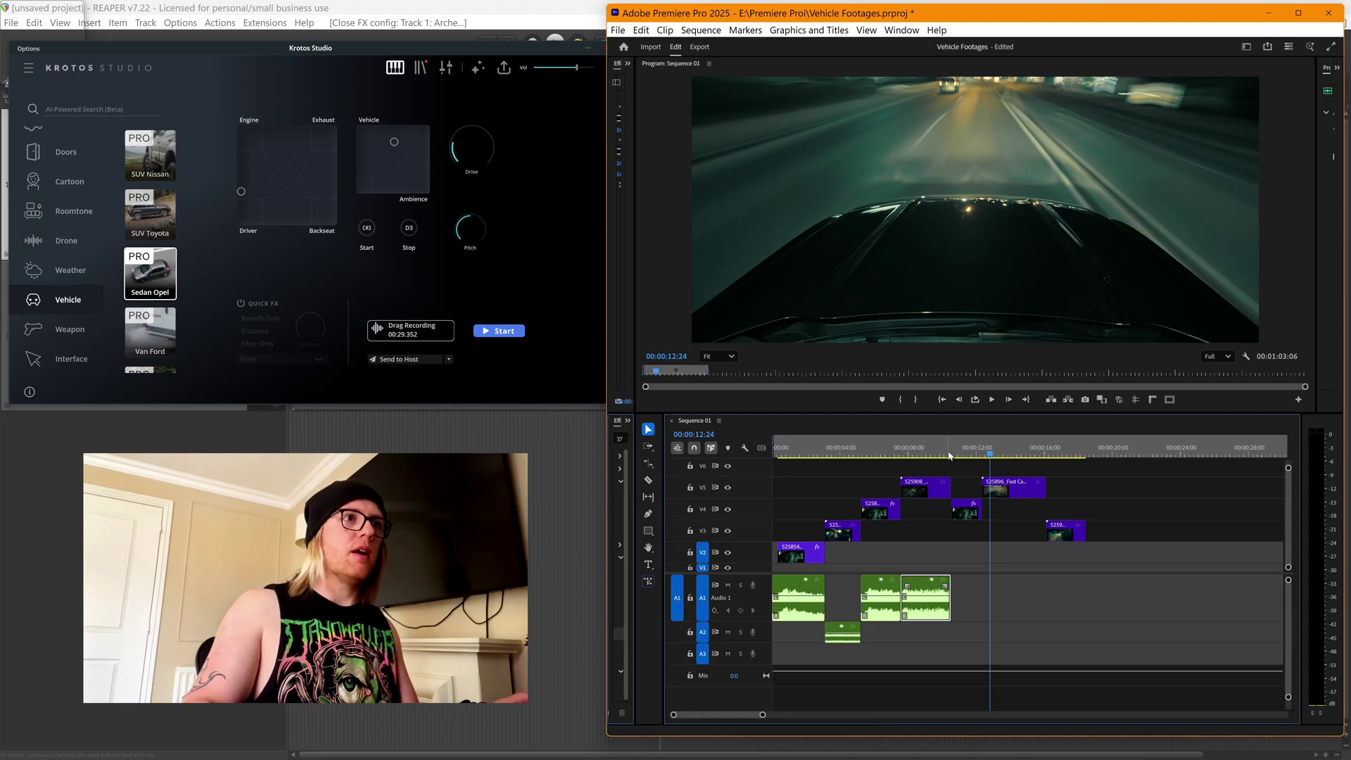
{"action": "key", "text": "Up"}
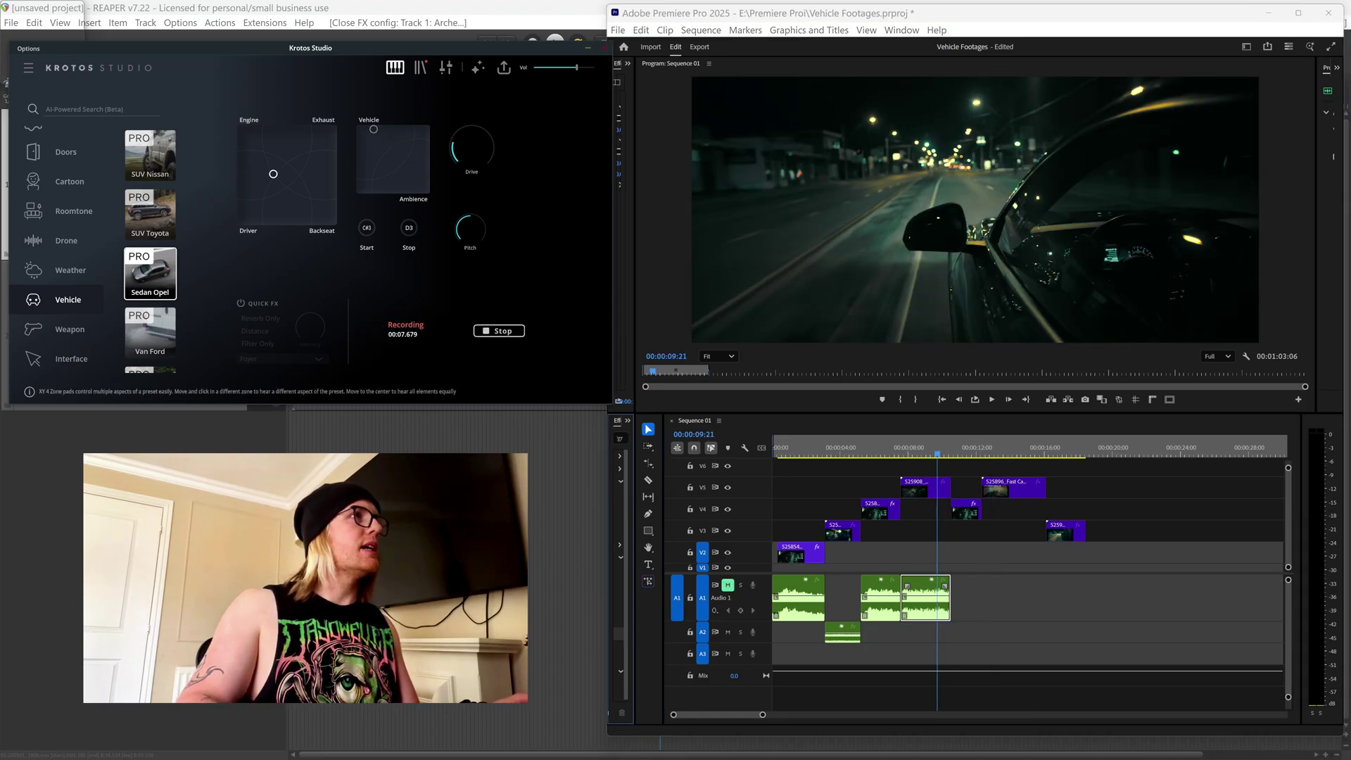
{"action": "mouse_move", "coordinate": [464, 150]}
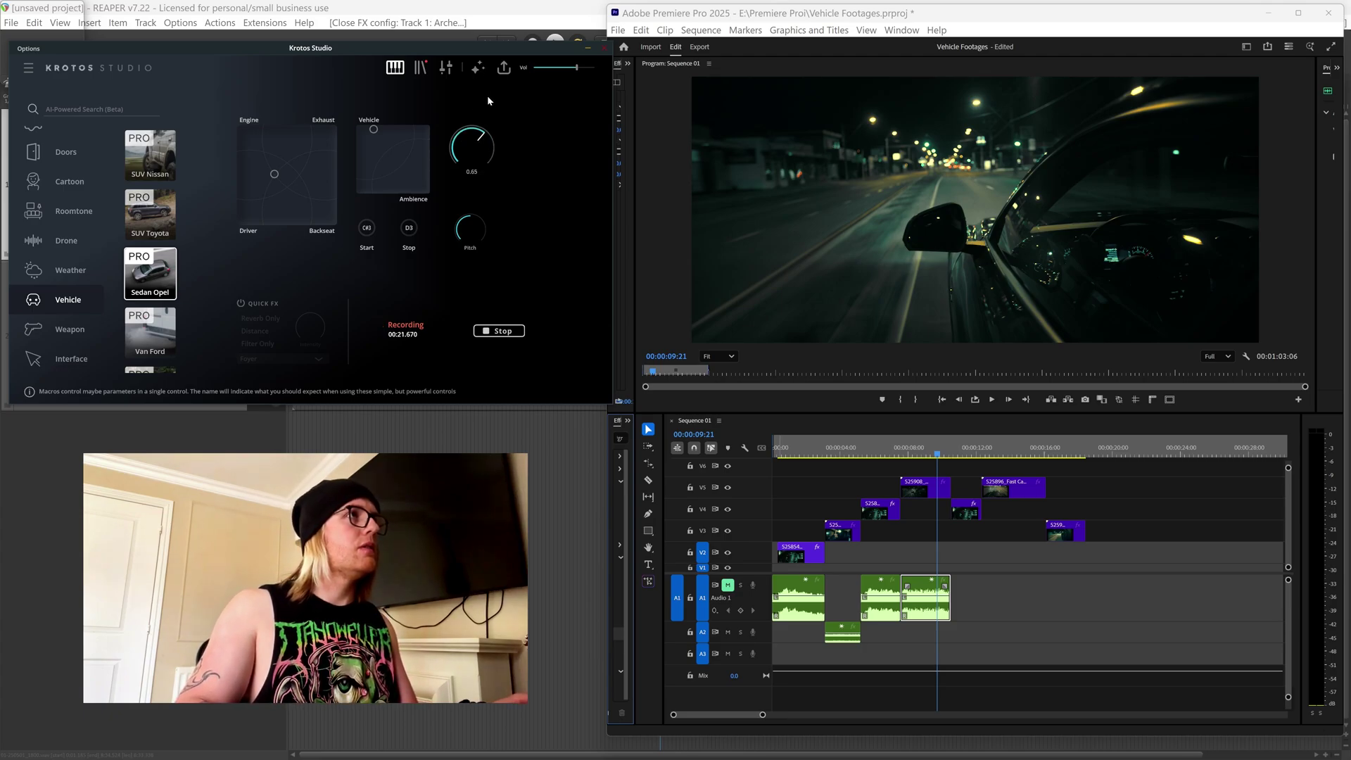
{"action": "left_click_drag", "start_coordinate": [487, 103], "coordinate": [480, 125]}
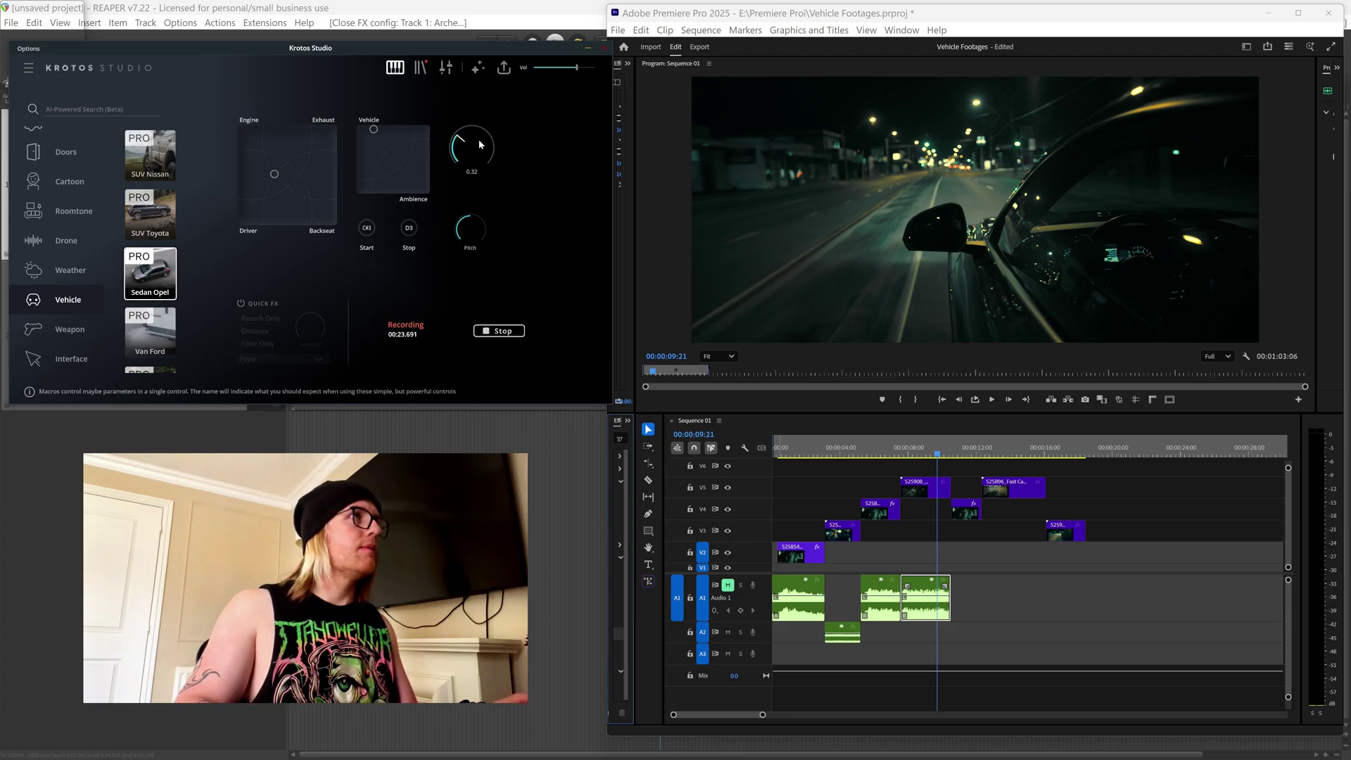
Step: Stop the take, drop the 29.6-second recording onto the timeline, trim its start and play it
{"action": "left_click", "coordinate": [499, 331]}
{"action": "left_click_drag", "start_coordinate": [410, 330], "coordinate": [1023, 651]}
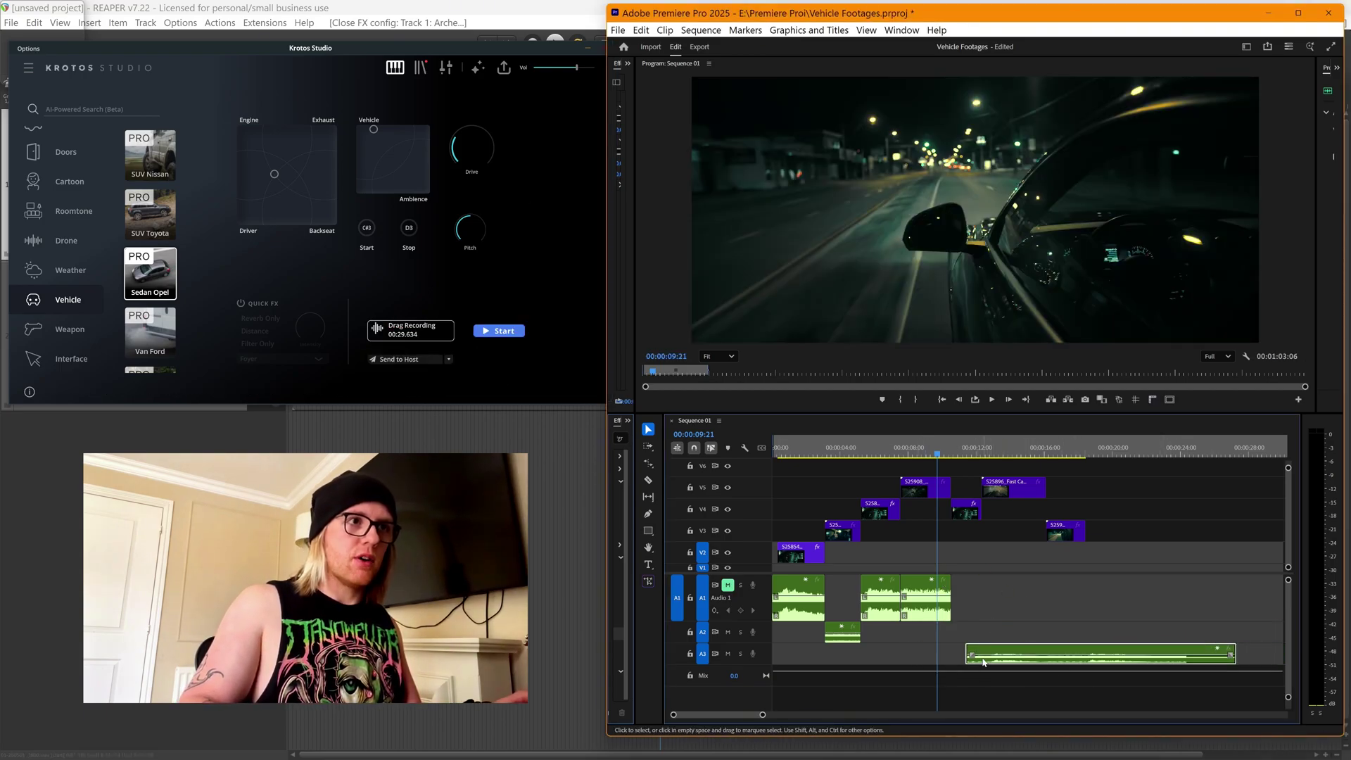
{"action": "left_click_drag", "start_coordinate": [969, 656], "coordinate": [1025, 635]}
{"action": "key", "text": "space"}
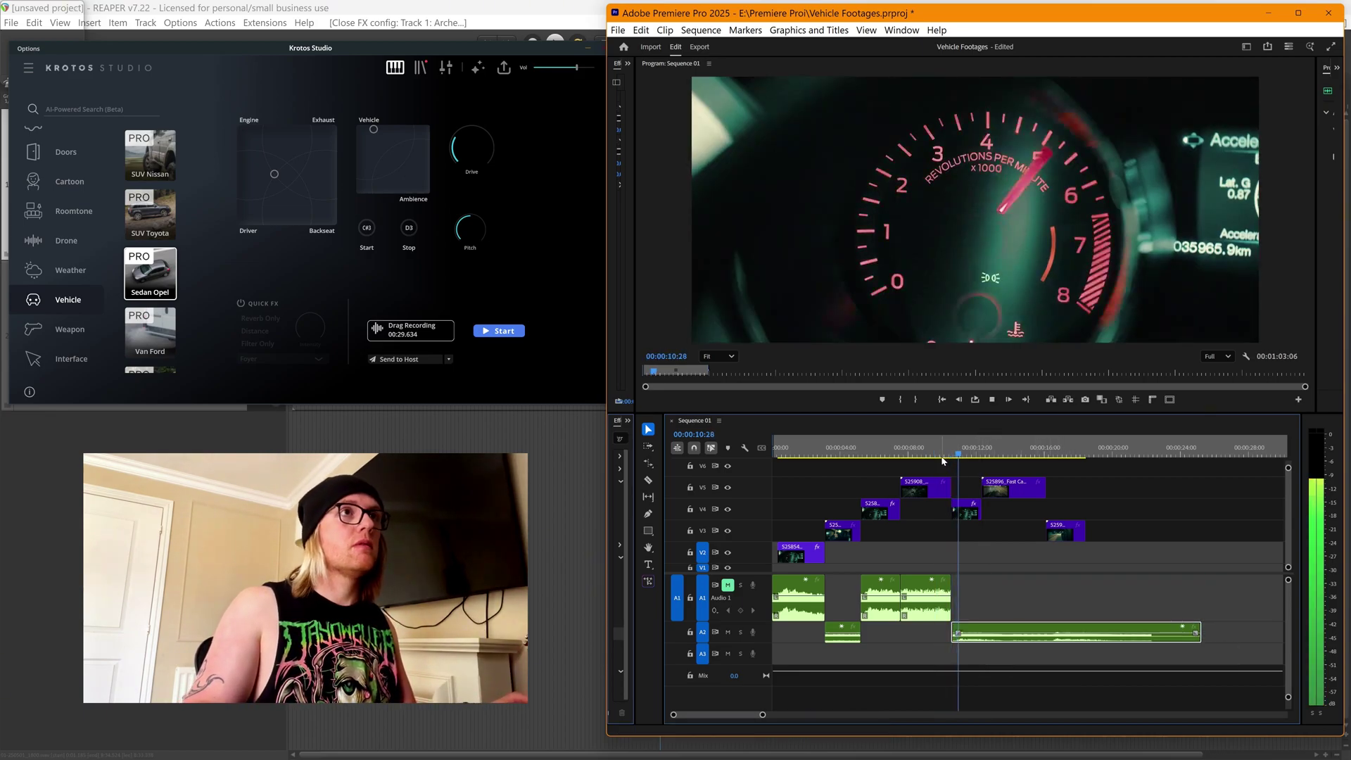
{"action": "key", "text": "space"}
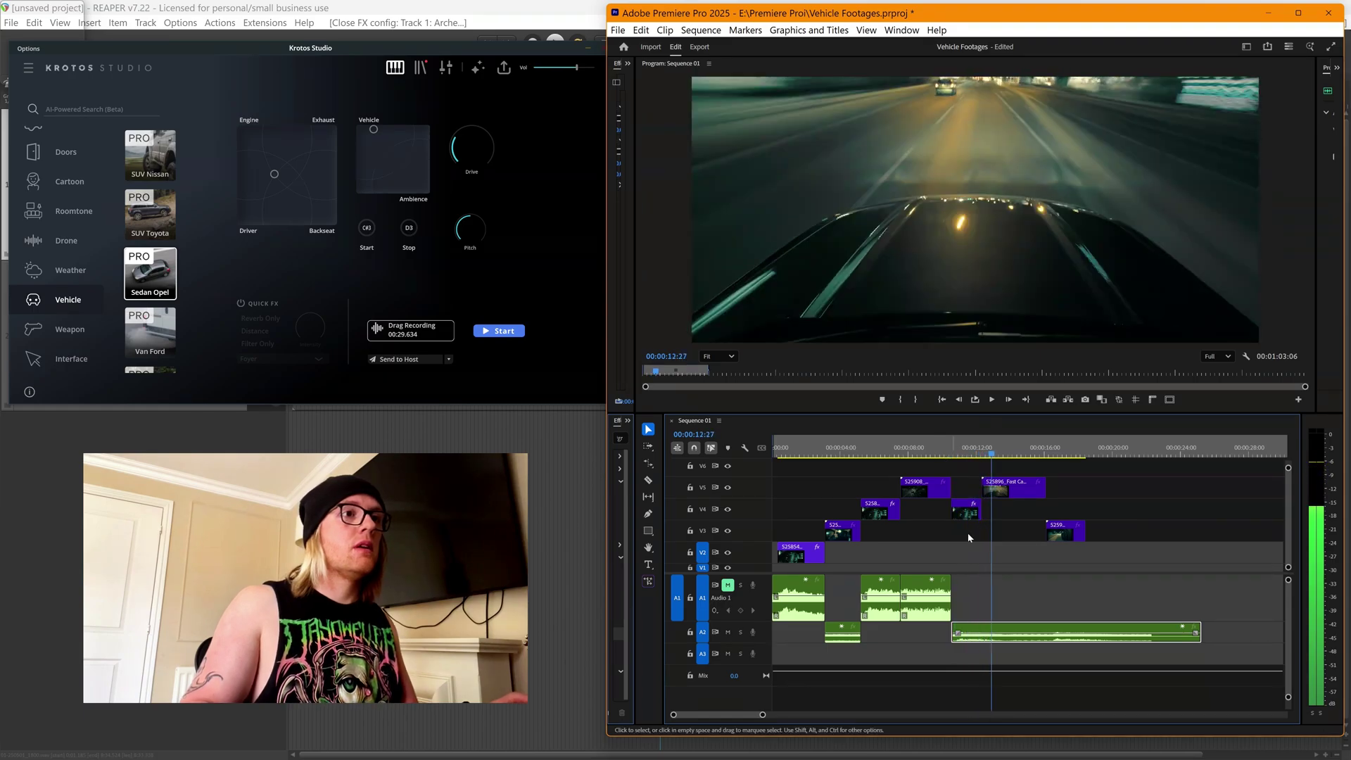
Step: Trim the A2 clip to roughly 10–12 seconds, replaying it and parking the playhead at 00:00:12:22
{"action": "left_click_drag", "start_coordinate": [955, 637], "coordinate": [993, 620]}
{"action": "left_click", "coordinate": [947, 454]}
{"action": "key", "text": "space"}
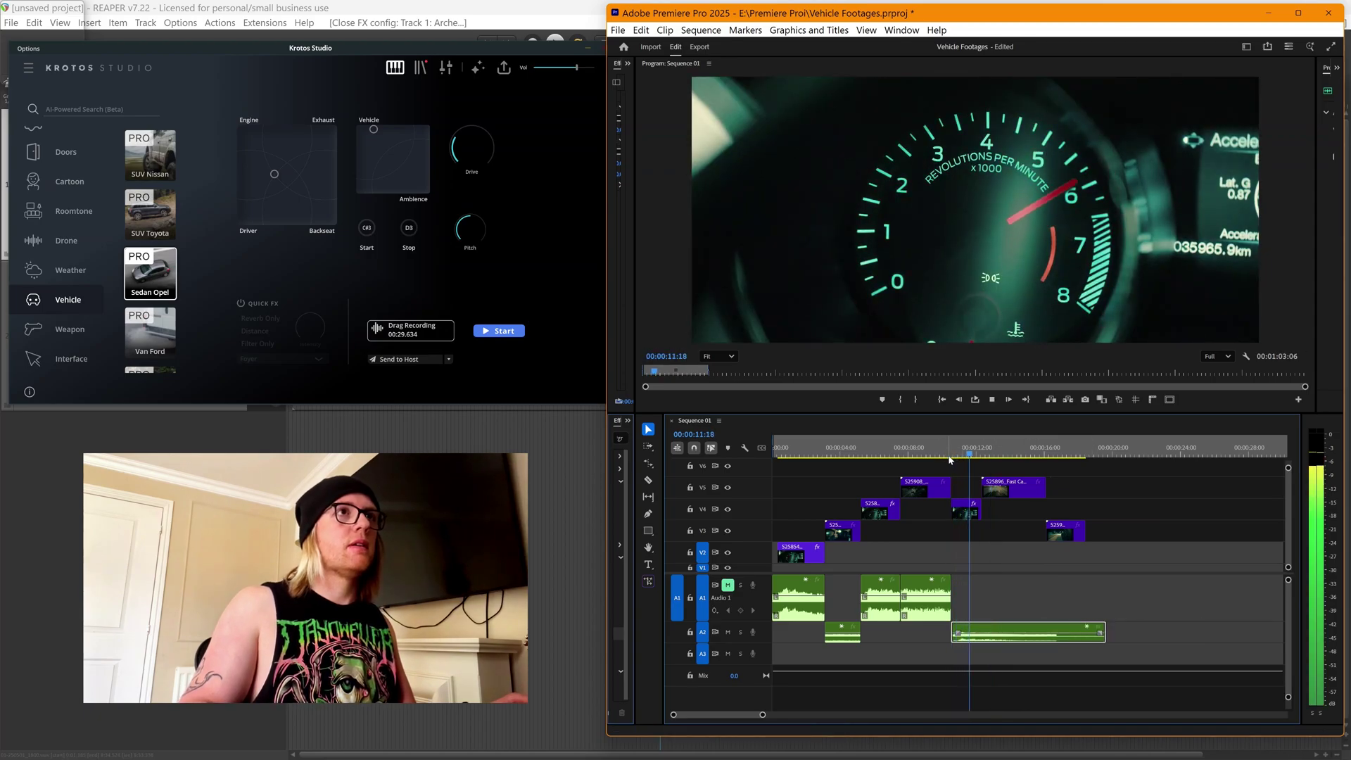
{"action": "key", "text": "space"}
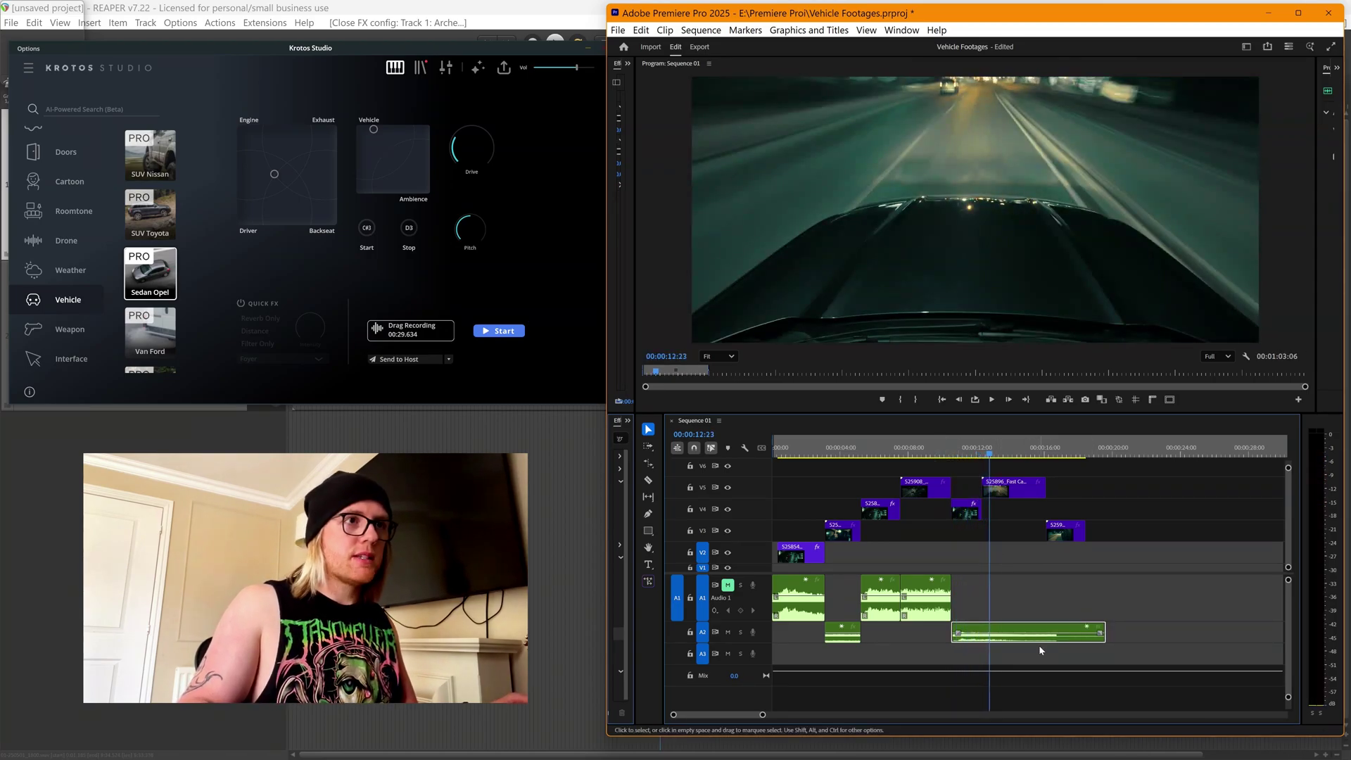
{"action": "left_click_drag", "start_coordinate": [1104, 632], "coordinate": [982, 633]}
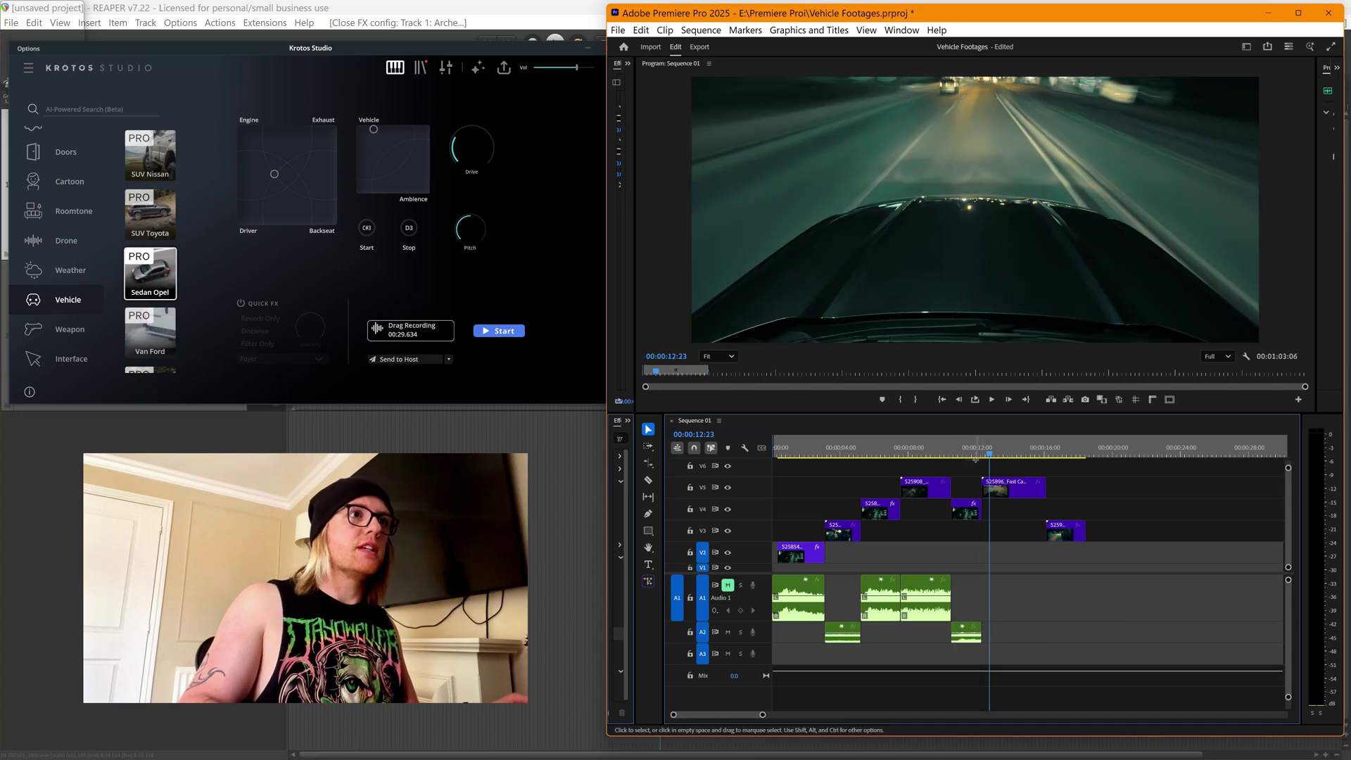
{"action": "left_click_drag", "start_coordinate": [975, 459], "coordinate": [990, 458]}
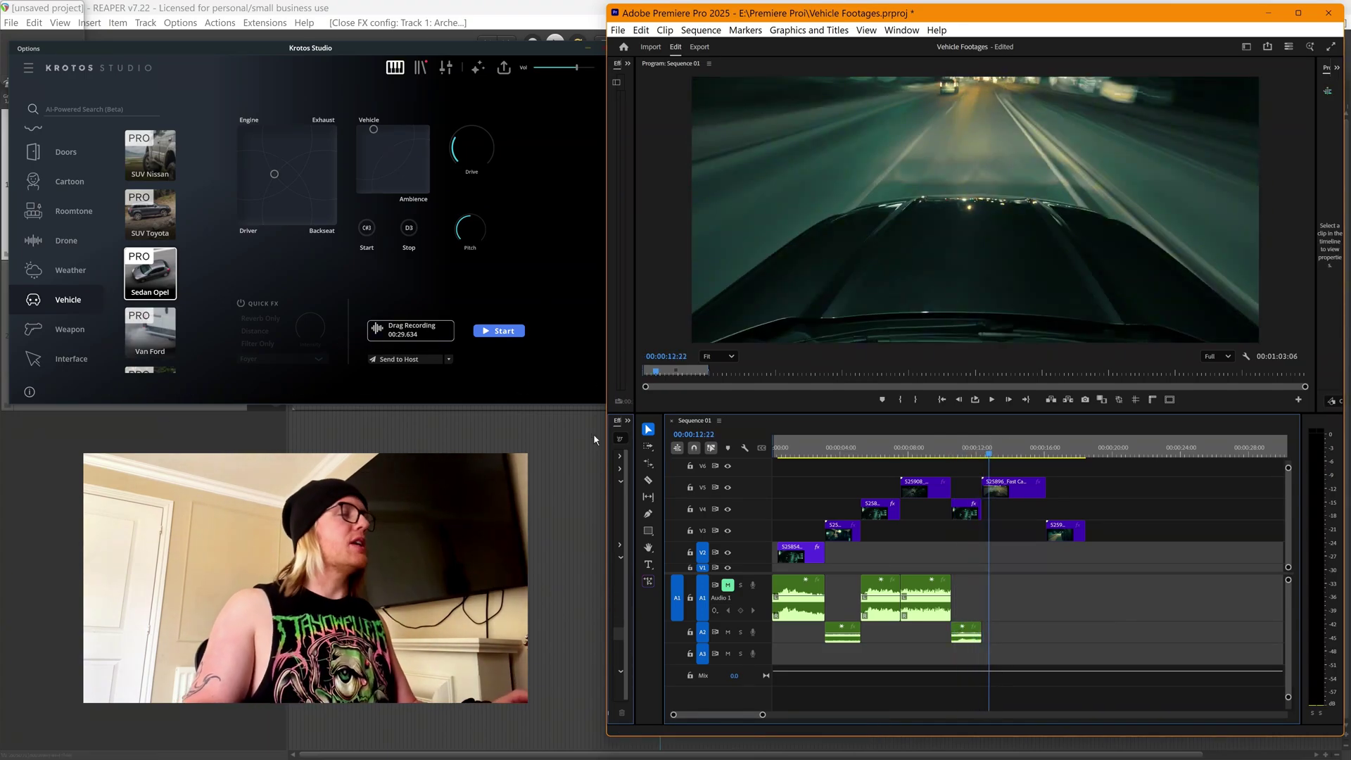
Step: Reposition the Vehicle pad, open the sound layer editor and start a new recording
{"action": "left_click", "coordinate": [403, 160]}
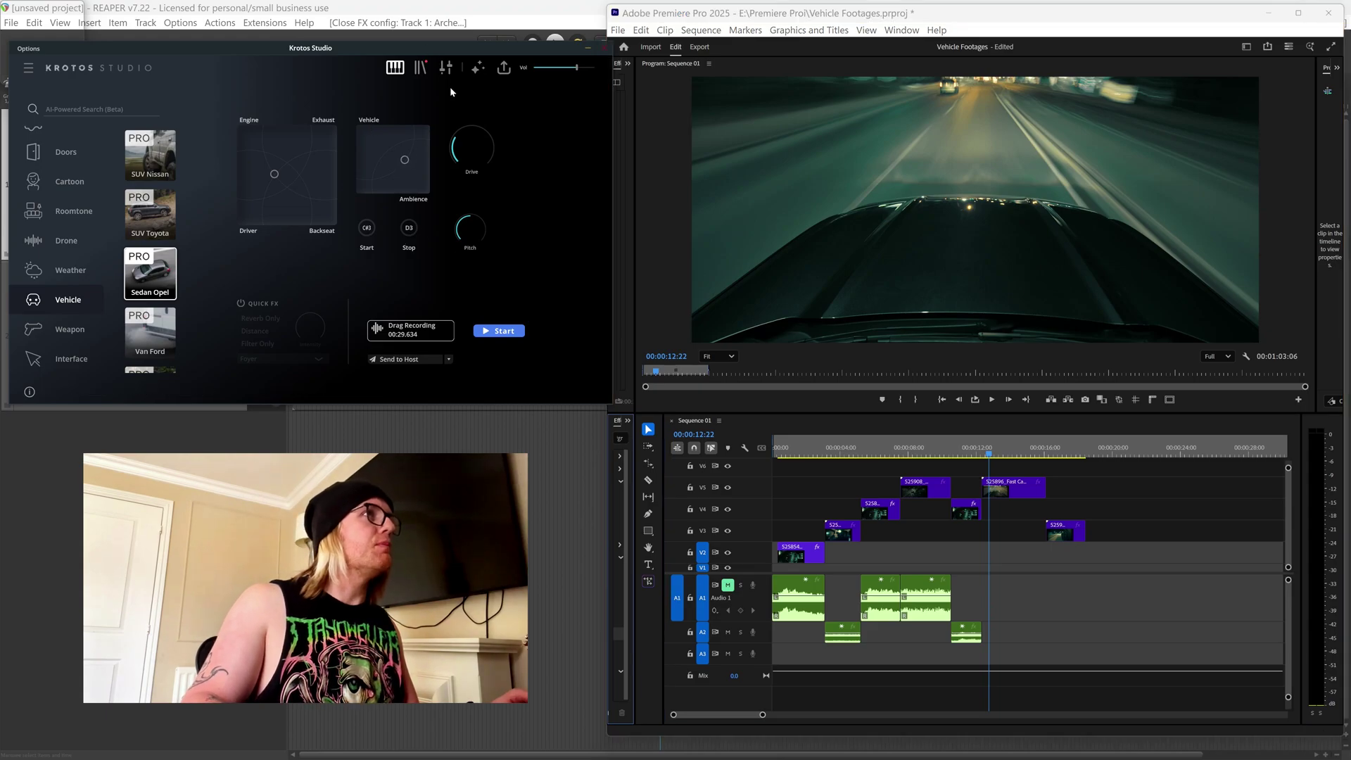
{"action": "left_click", "coordinate": [446, 67]}
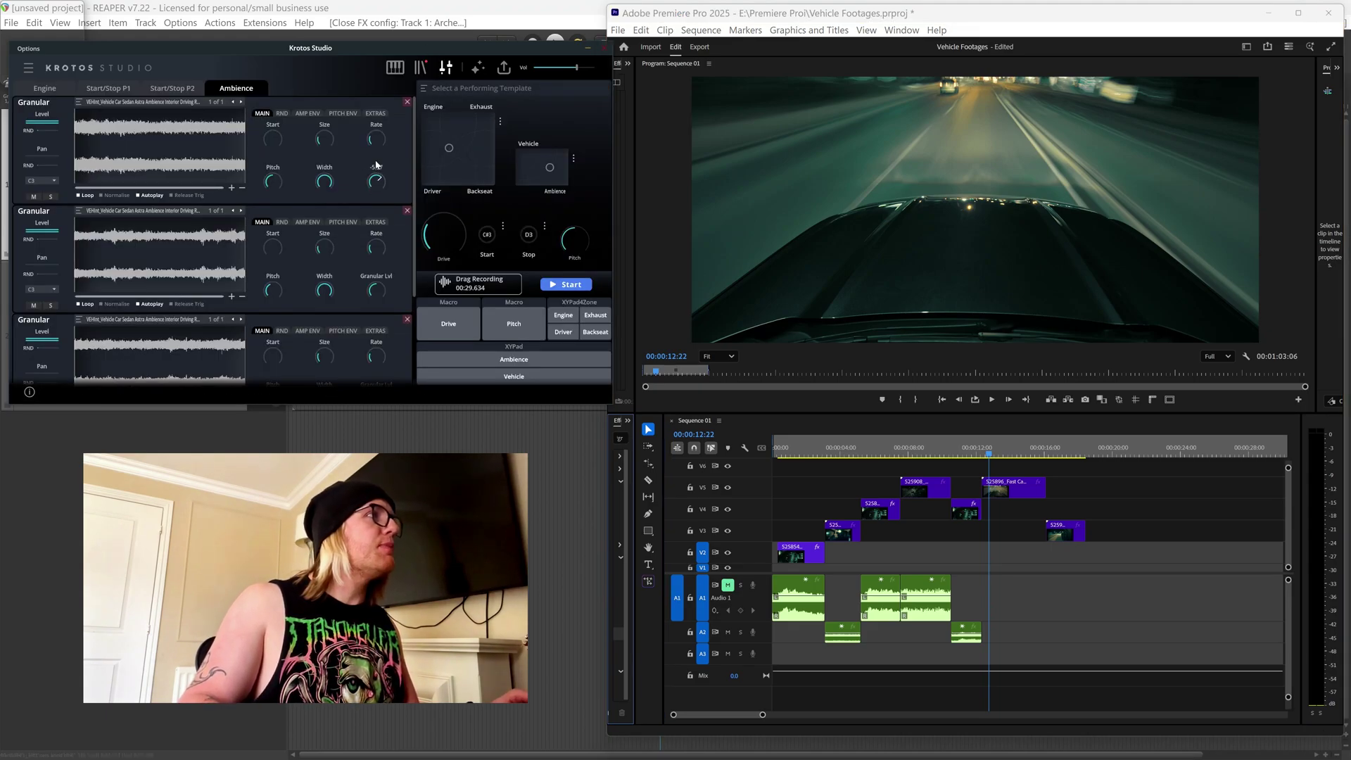
{"action": "mouse_move", "coordinate": [377, 295]}
{"action": "scroll", "coordinate": [375, 262], "scroll_direction": "down", "scroll_amount": 2}
{"action": "left_click", "coordinate": [566, 284]}
{"action": "left_click_drag", "start_coordinate": [550, 167], "coordinate": [561, 172]}
Step: Push the Engine pad to its top-left corner, stop, then record a second 12.5-second take
{"action": "left_click", "coordinate": [395, 67]}
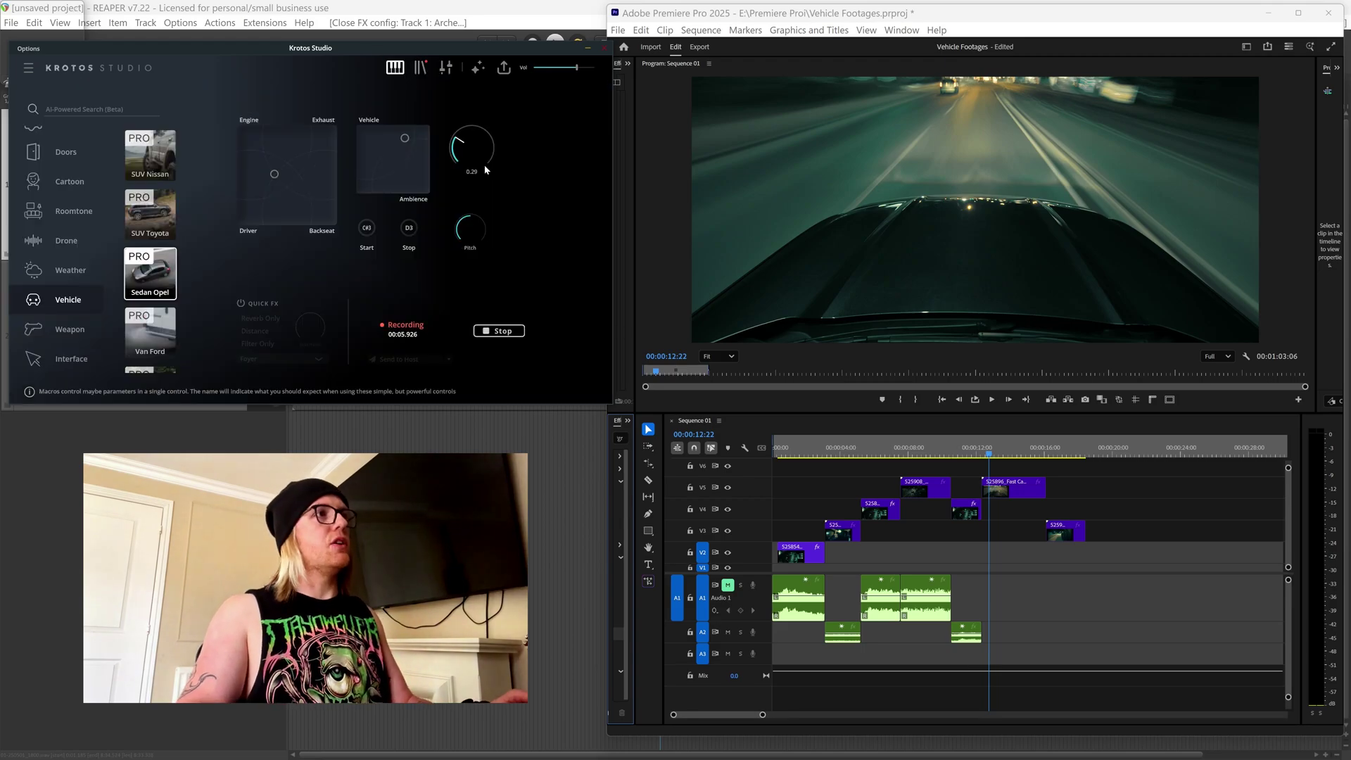
{"action": "left_click", "coordinate": [270, 167]}
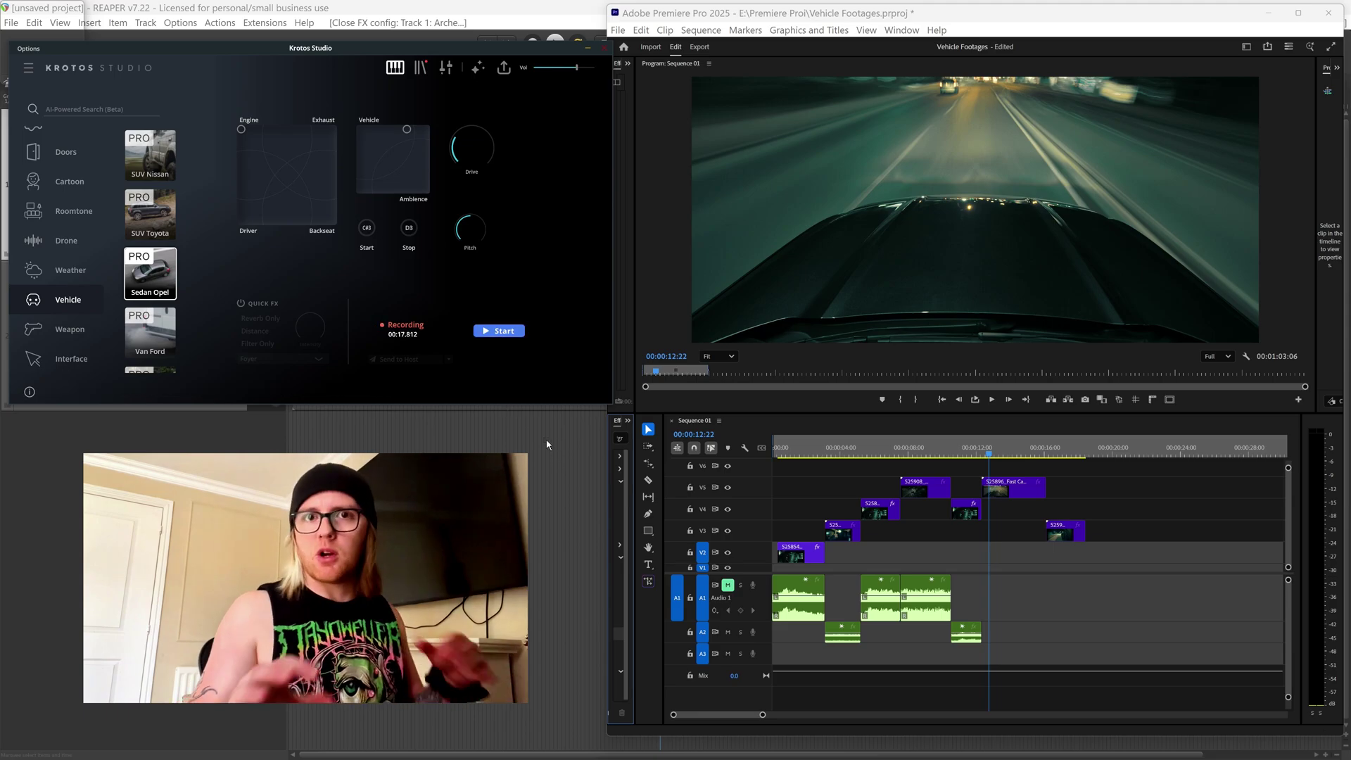
{"action": "key", "text": "space"}
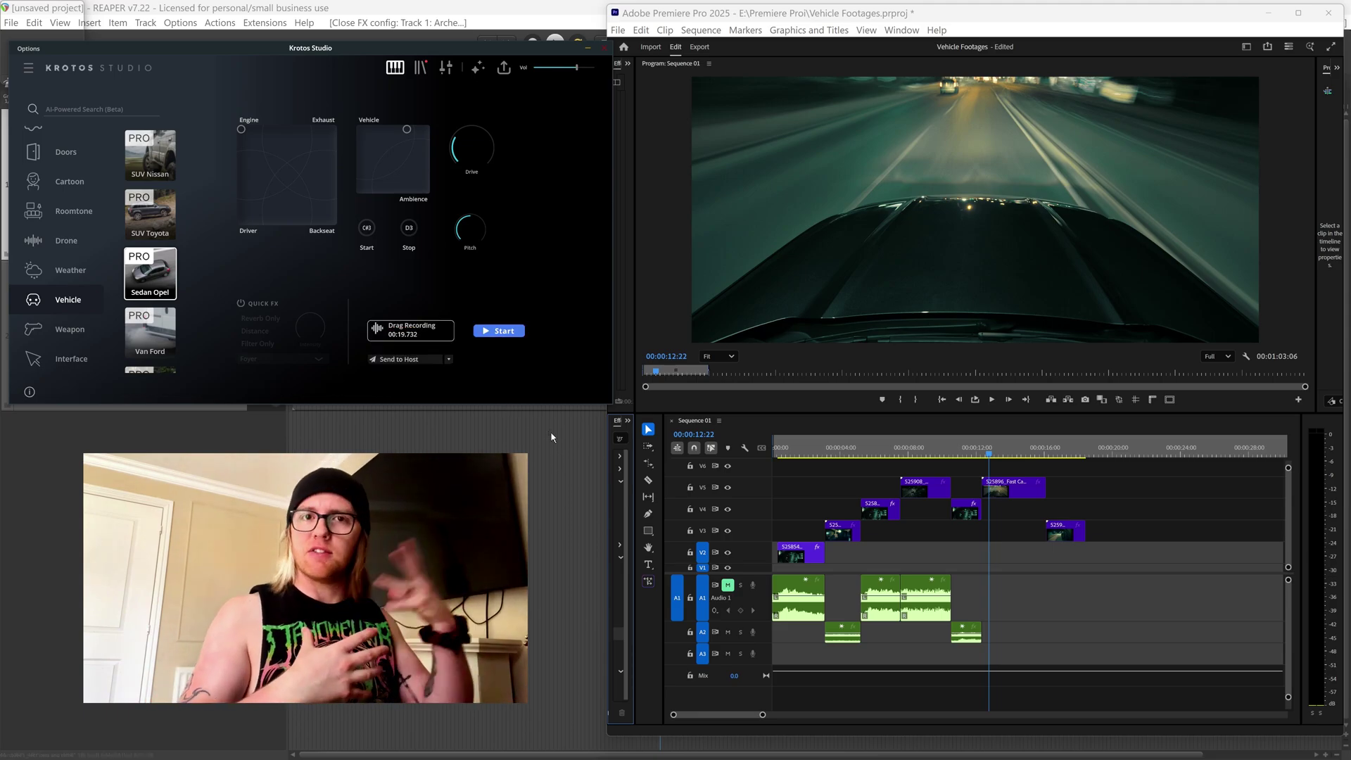
{"action": "left_click", "coordinate": [501, 330]}
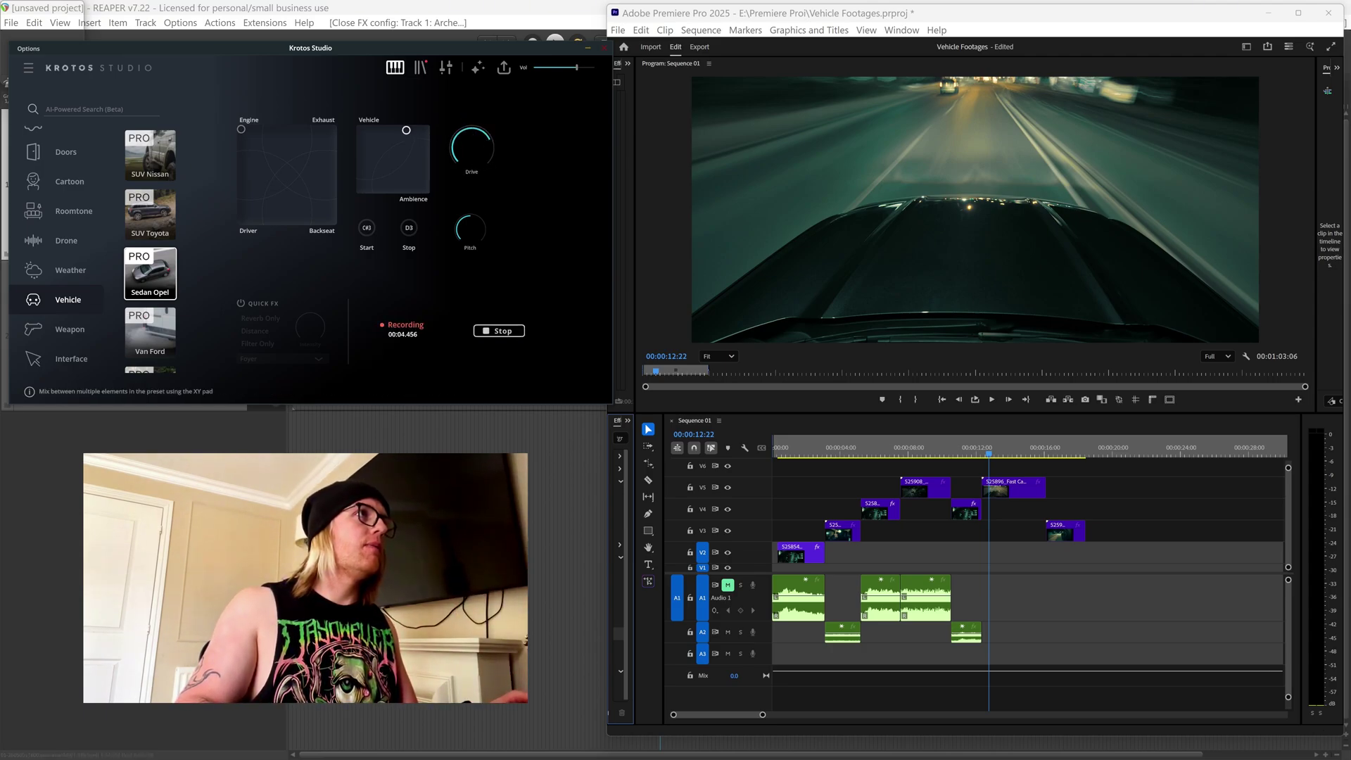
{"action": "left_click", "coordinate": [500, 331]}
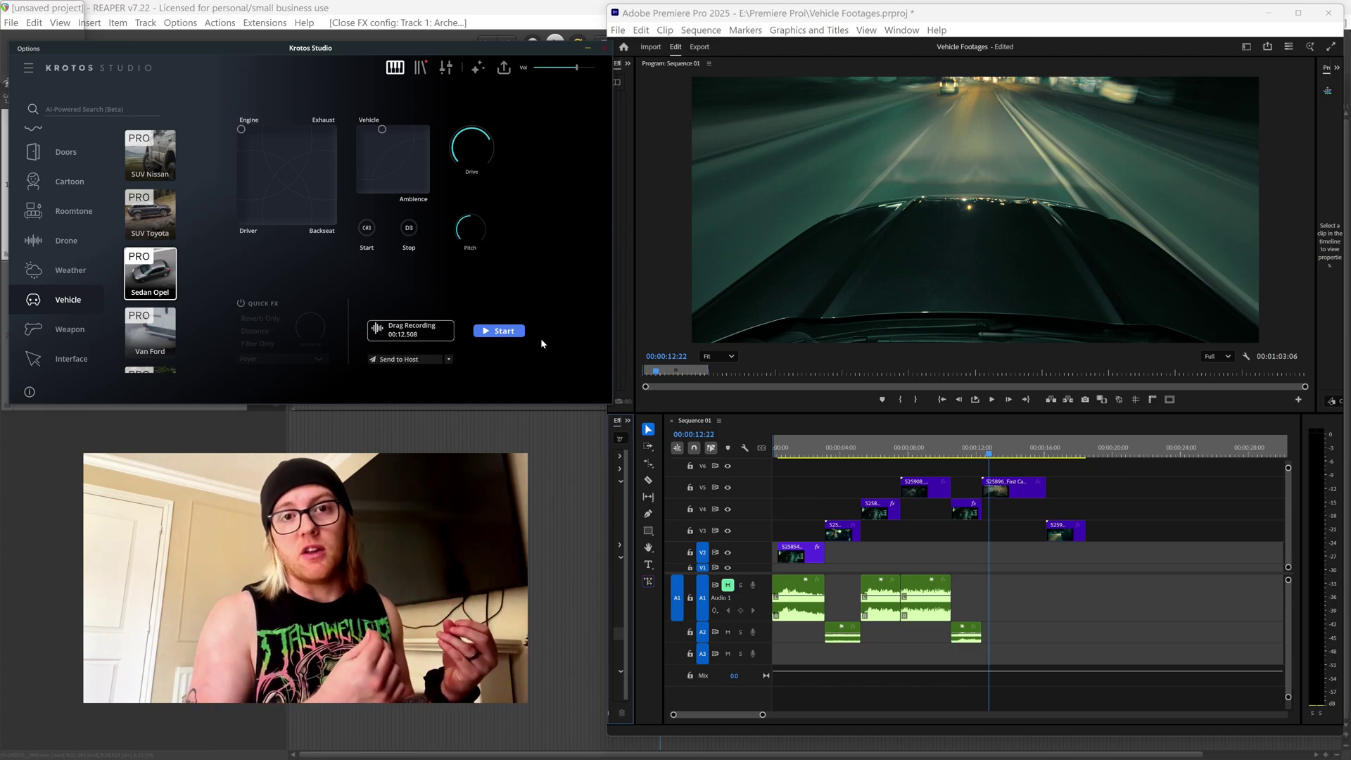
Step: Record a 26.6-second XY-pad performance, drop it on Audio 1, and minimize Krotos Studio
{"action": "left_click", "coordinate": [498, 331]}
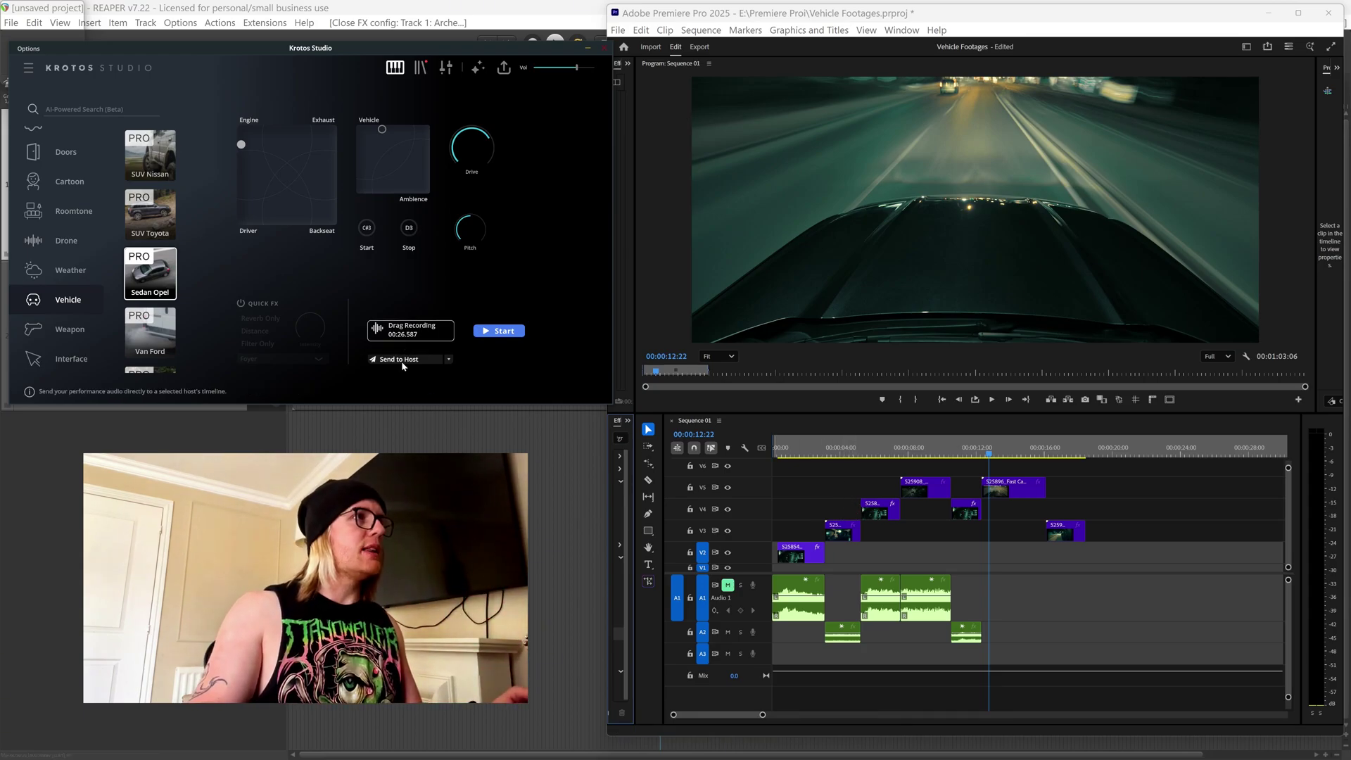
{"action": "left_click_drag", "start_coordinate": [410, 329], "coordinate": [1028, 618]}
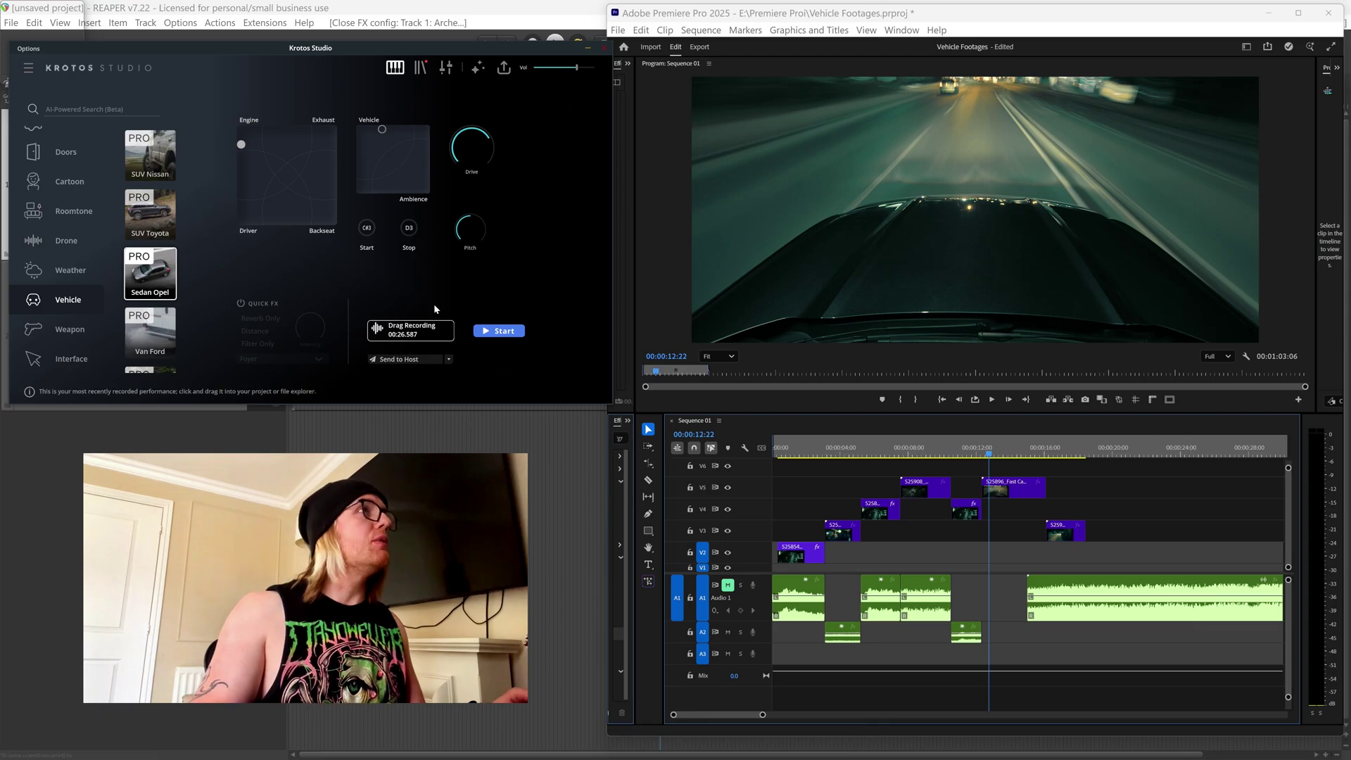
{"action": "left_click", "coordinate": [585, 52]}
Step: Maximize the Premiere Pro window to fill the screen
{"action": "left_click", "coordinate": [1299, 13]}
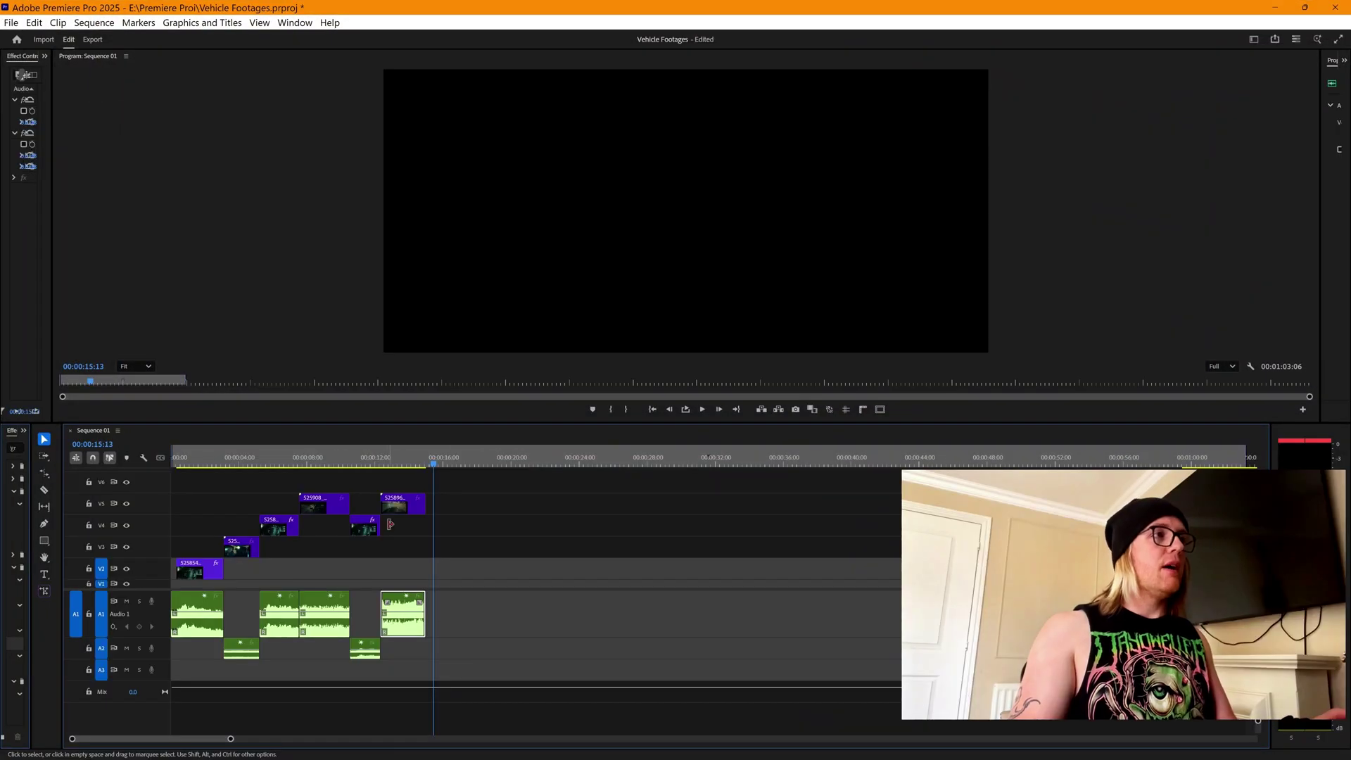